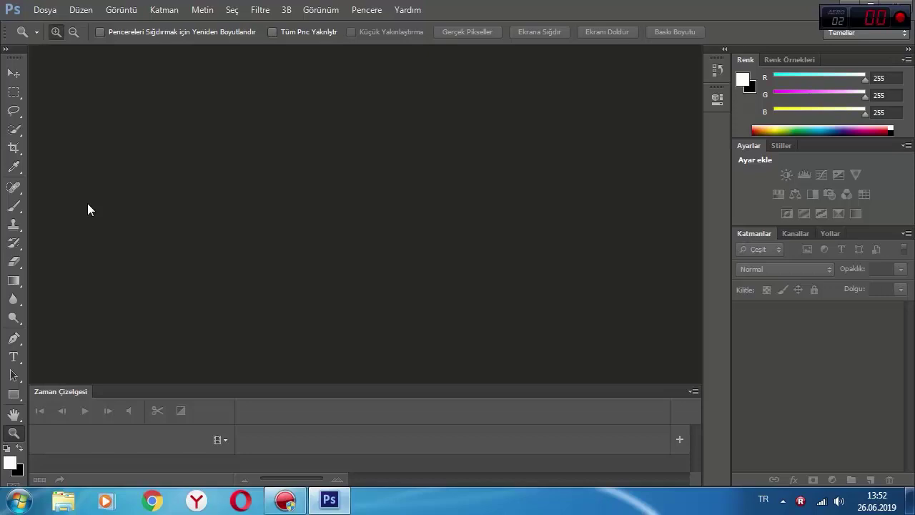
Step: Open the portrait photo 4dbdee159bbb5fcca8a231ad12c16892.jpg, showing the curly-haired man, from the Karşıdan Yüklemeler folder
click(69, 14)
mouse_move(47, 14)
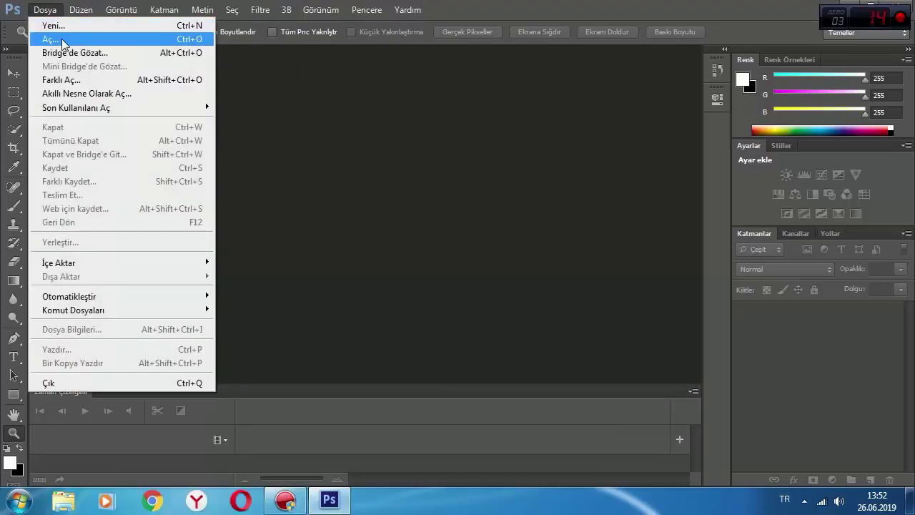
click(63, 40)
scroll(417, 233, down, 3)
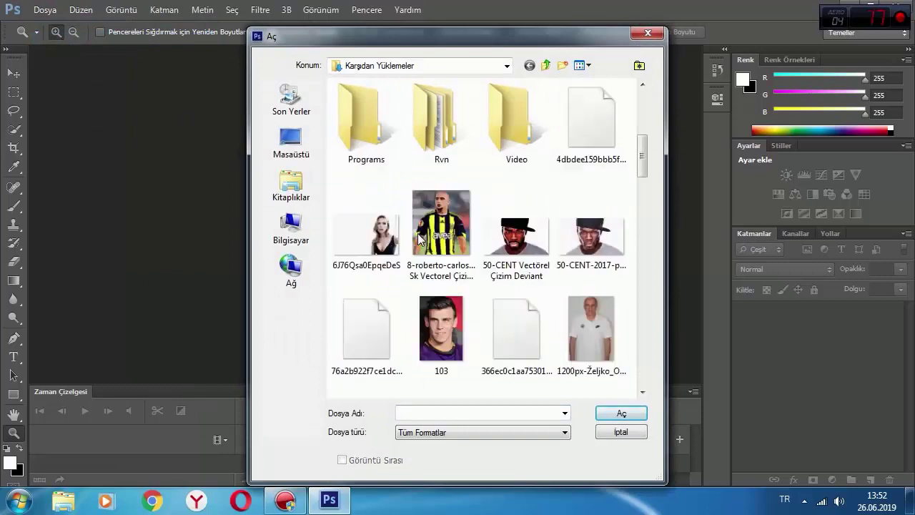
scroll(418, 236, up, 3)
scroll(417, 236, down, 6)
scroll(426, 243, up, 5)
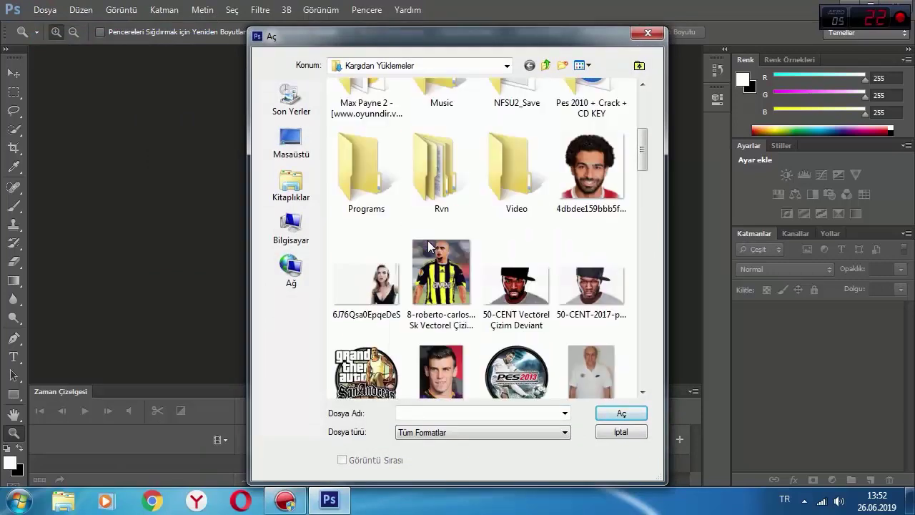
click(590, 168)
click(621, 413)
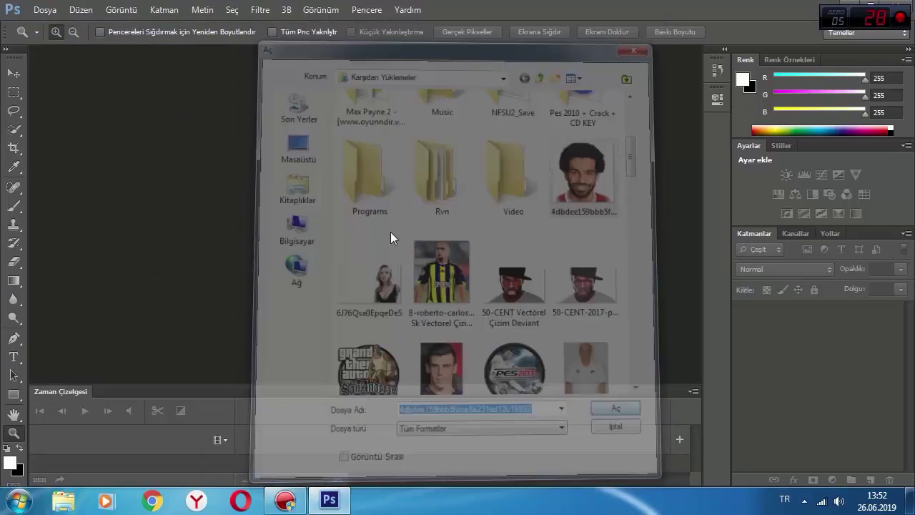
Step: Convert the locked background into a regular layer with default settings and add an empty layer above it
drag(367, 208, 443, 229)
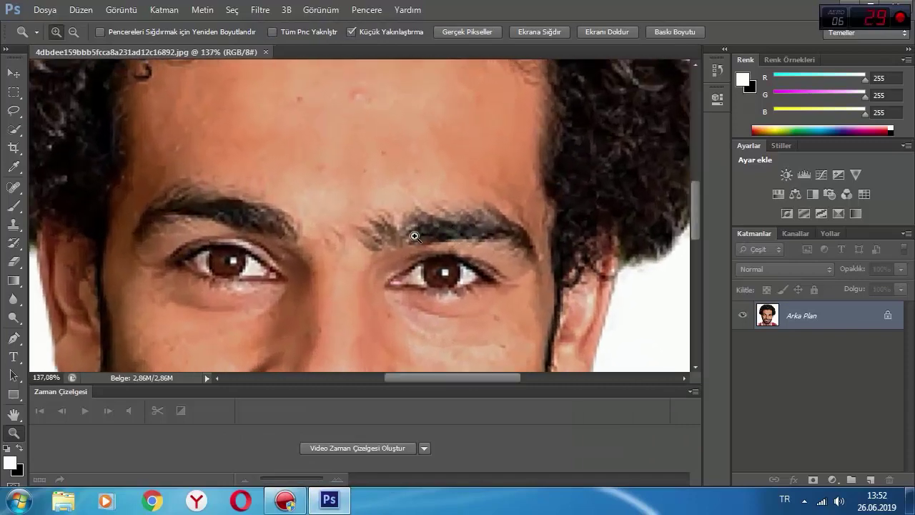
scroll(401, 243, up, 3)
scroll(402, 243, up, 3)
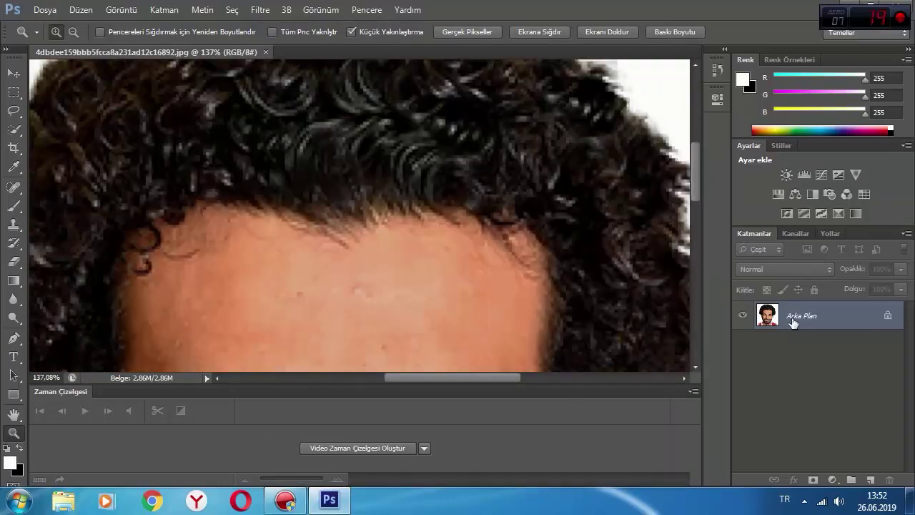
right_click(792, 321)
click(793, 159)
click(585, 162)
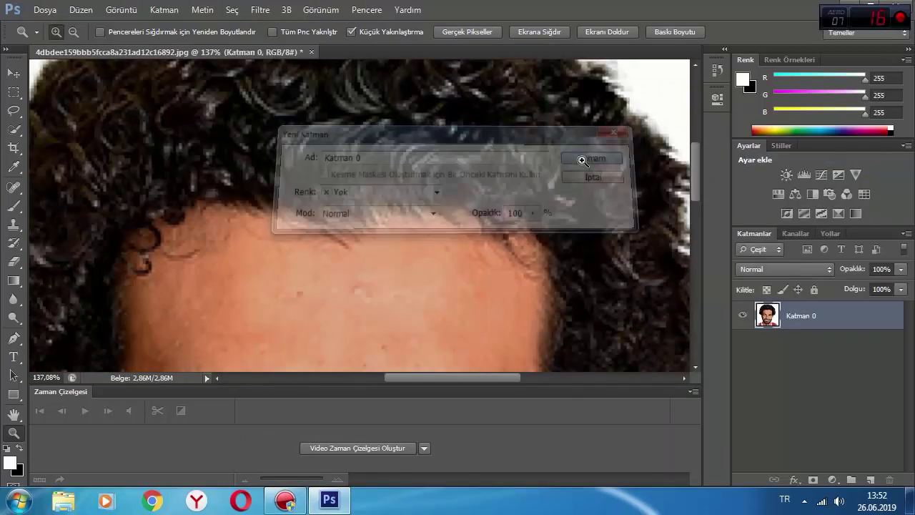
click(870, 479)
Step: Start a Pen tool path on the new layer, tracing upward along the neck's left edge beside the inner shirt collar
scroll(355, 271, down, 8)
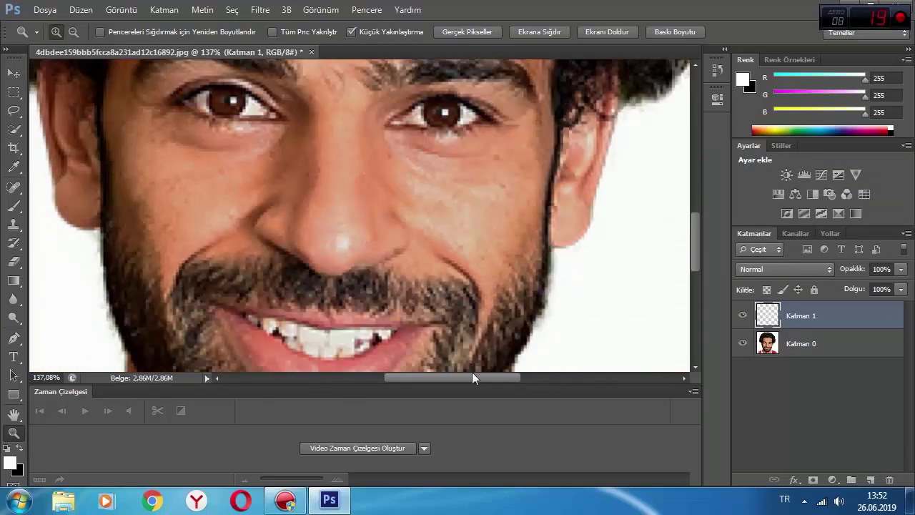
drag(472, 372, 447, 376)
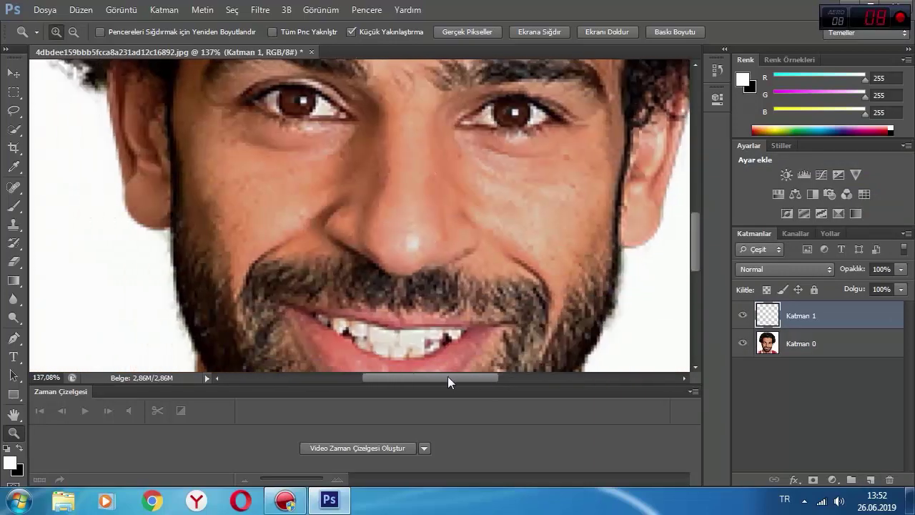
scroll(327, 200, down, 5)
scroll(329, 203, down, 5)
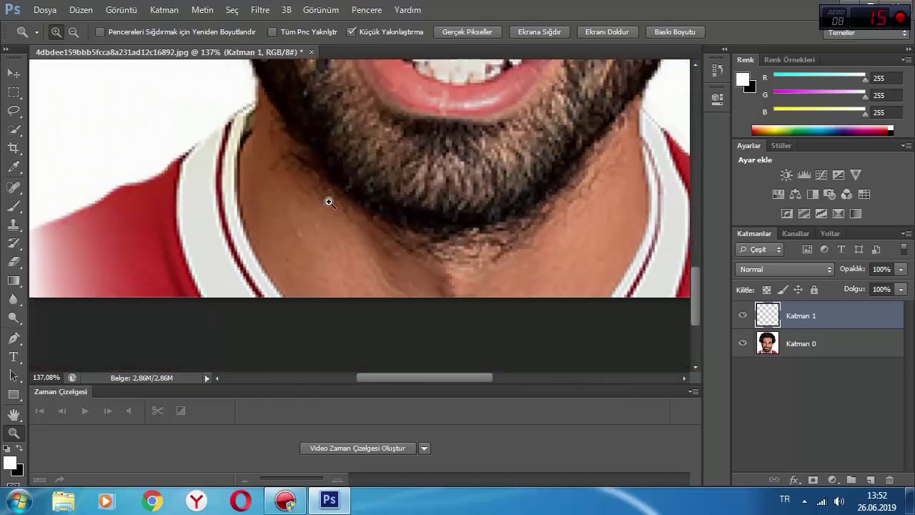
scroll(327, 200, up, 5)
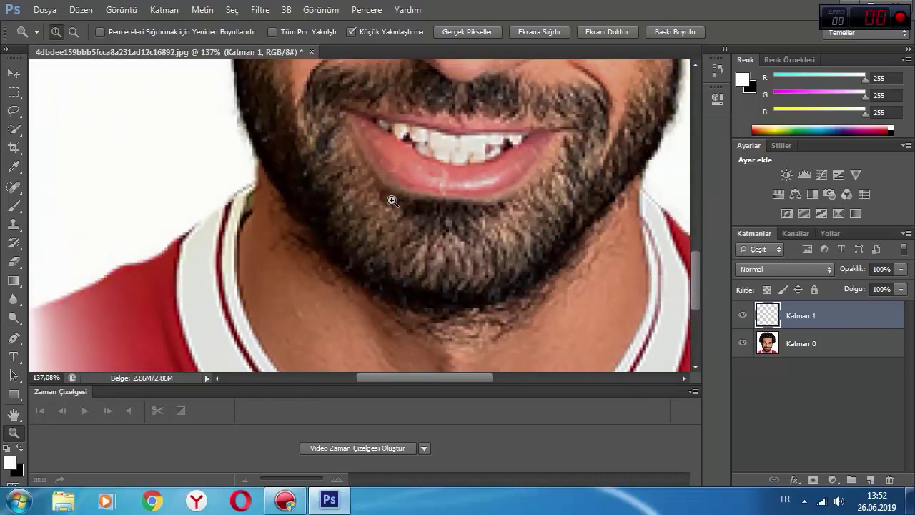
scroll(323, 198, down, 4)
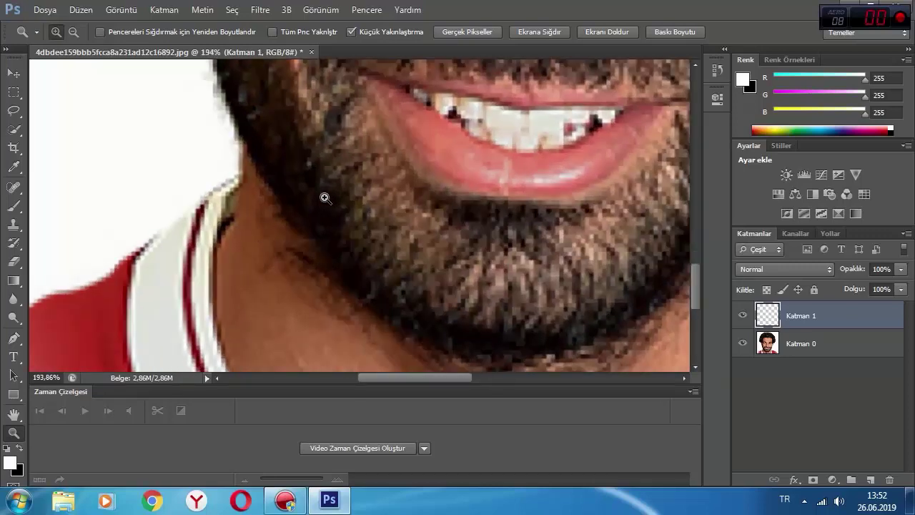
click(333, 196)
scroll(332, 197, up, 2)
drag(235, 214, 255, 216)
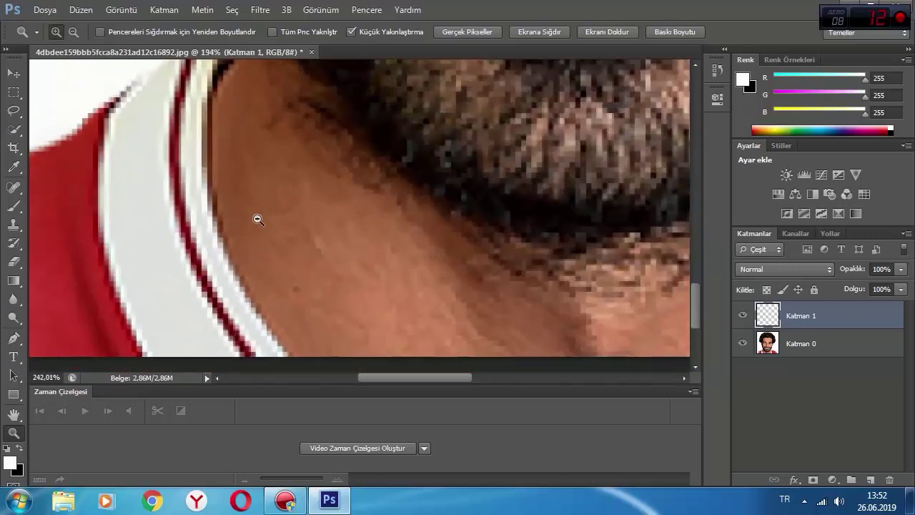
click(13, 338)
click(241, 292)
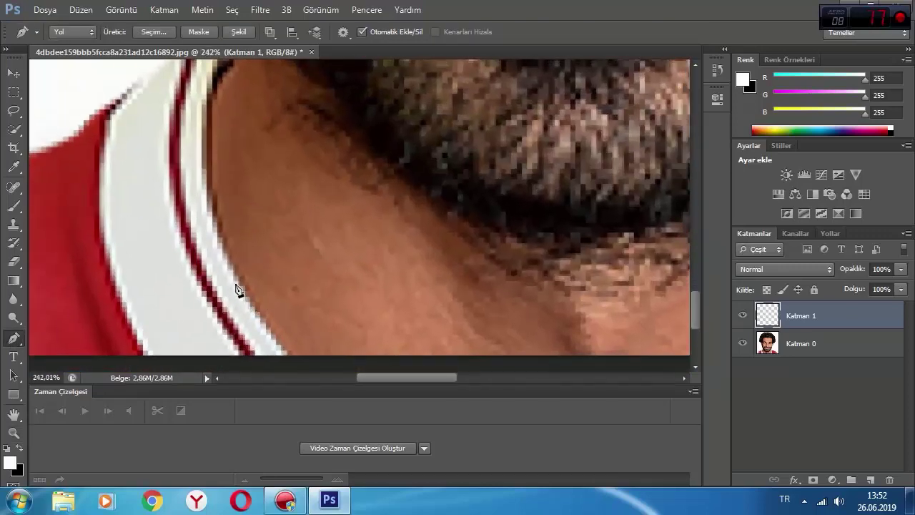
click(221, 248)
click(203, 200)
click(202, 171)
click(200, 142)
click(200, 120)
Step: Continue the path over the upper end of the left collar to where the neck meets the jaw
scroll(219, 242, up, 3)
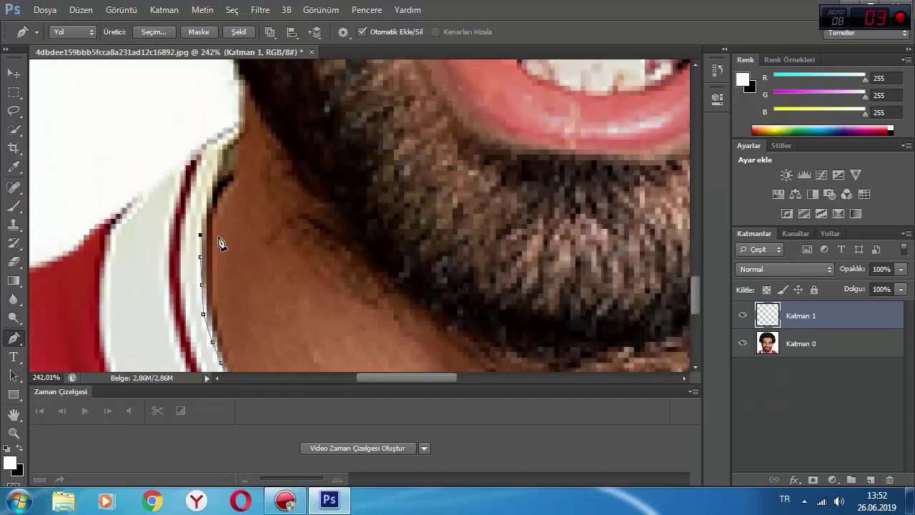
click(202, 211)
click(217, 185)
click(224, 178)
click(231, 169)
click(233, 153)
Step: Extend the path up the outer edge of the beard on the left jaw to just below the earlobe
scroll(272, 246, up, 3)
click(236, 210)
click(229, 185)
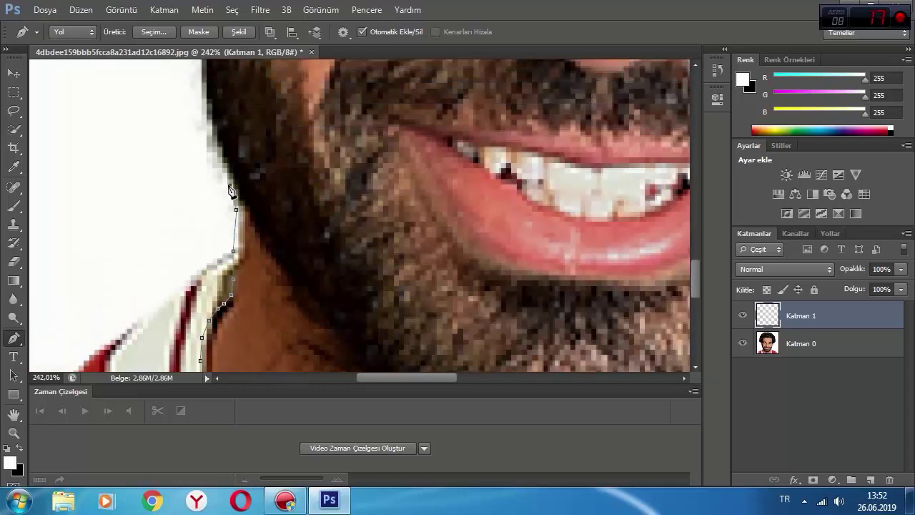
click(218, 162)
click(209, 138)
click(202, 116)
scroll(235, 237, up, 4)
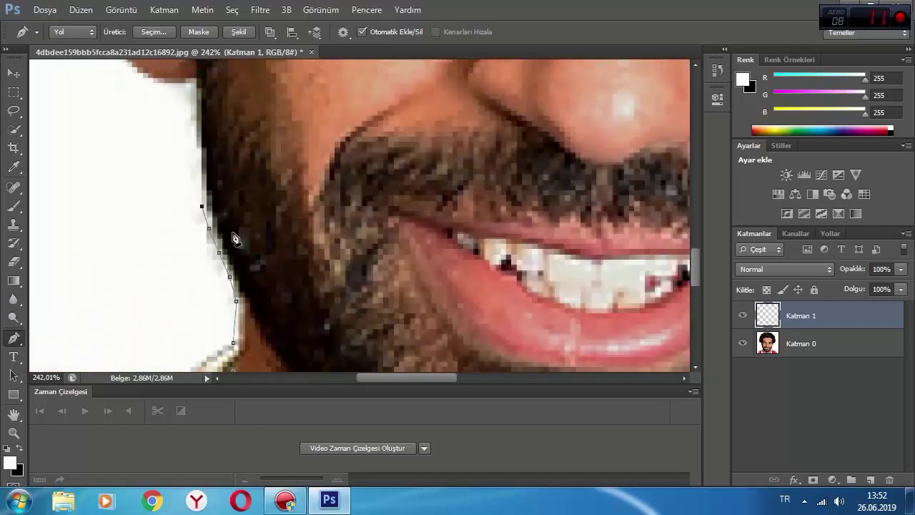
click(198, 226)
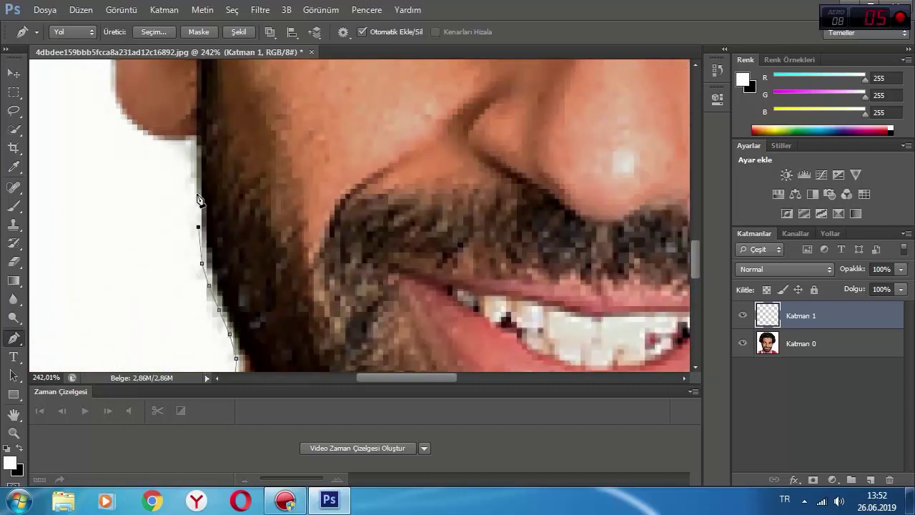
click(195, 192)
Step: Trace the path around the left earlobe and up the lower part of the ear's outer edge
click(160, 145)
scroll(143, 179, up, 5)
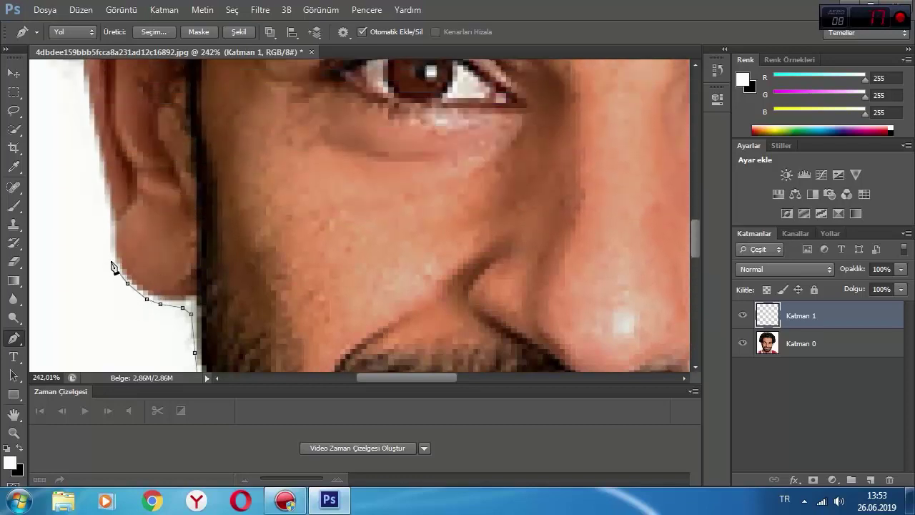
click(104, 203)
click(102, 179)
click(93, 149)
click(90, 129)
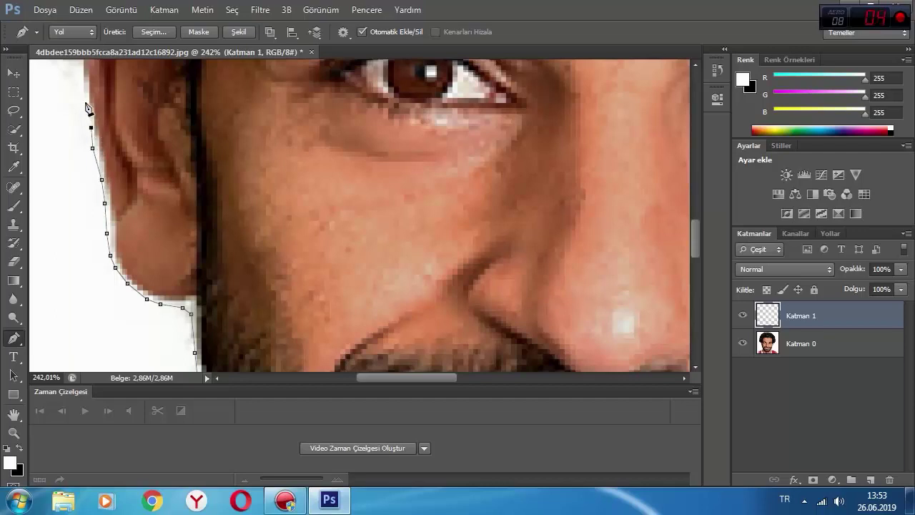
click(85, 104)
Step: Continue the path up the left ear's upper outer edge and around its tip under the hair
scroll(107, 186, up, 5)
click(81, 205)
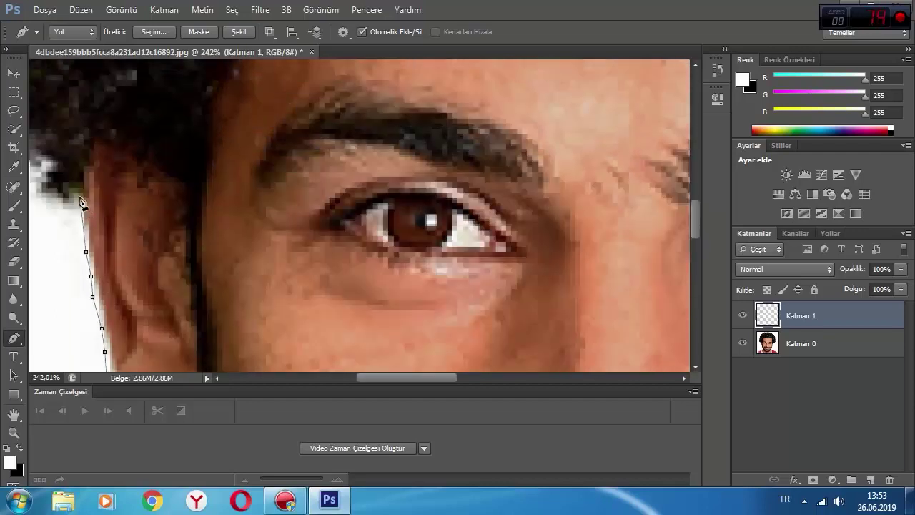
click(81, 179)
click(81, 161)
click(85, 136)
click(99, 119)
click(111, 115)
Step: Bring the path over the left ear and down its inner edge beside the dark sideburn
click(152, 129)
click(171, 149)
click(190, 168)
click(193, 188)
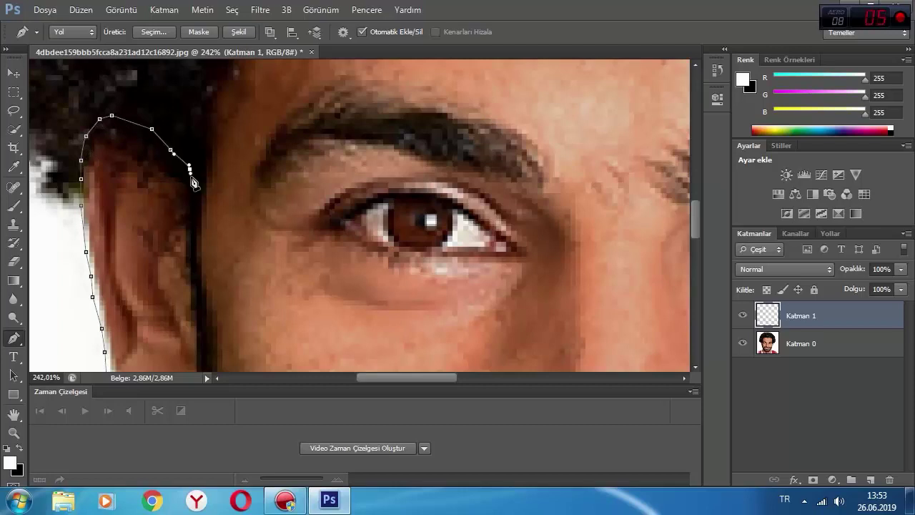
click(189, 212)
click(190, 217)
click(191, 239)
click(197, 261)
click(200, 281)
click(202, 307)
click(201, 329)
Step: Take the path across the left sideburn near the earlobe and back up along its cheek side
scroll(206, 336, down, 2)
scroll(209, 278, down, 2)
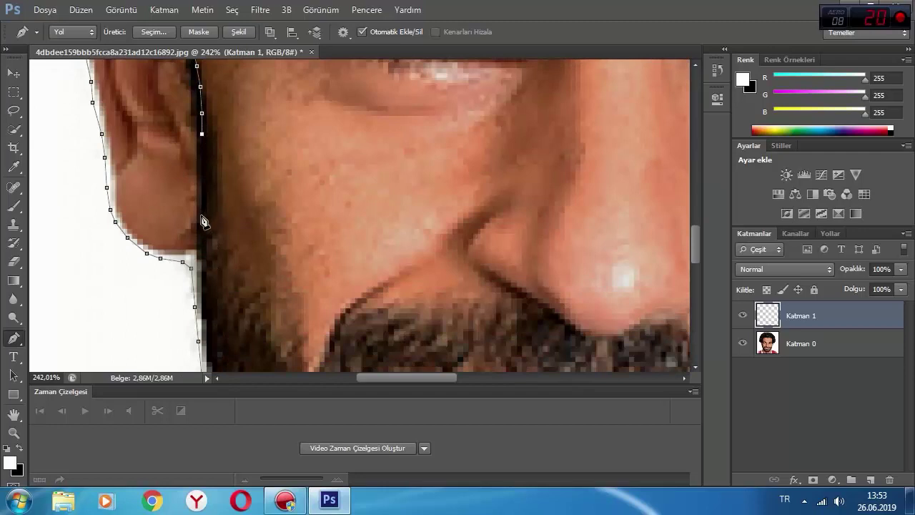
click(201, 221)
click(202, 241)
click(221, 244)
click(226, 233)
click(225, 209)
click(226, 194)
click(228, 183)
click(226, 173)
click(223, 165)
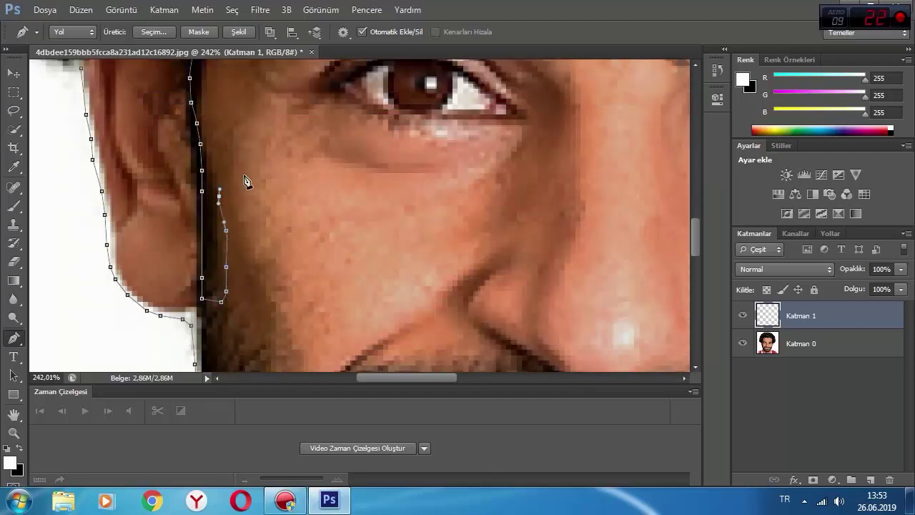
Step: Extend the path up the cheek side of the left sideburn to eye level
scroll(222, 136, up, 1)
click(218, 207)
click(218, 189)
click(214, 168)
click(206, 137)
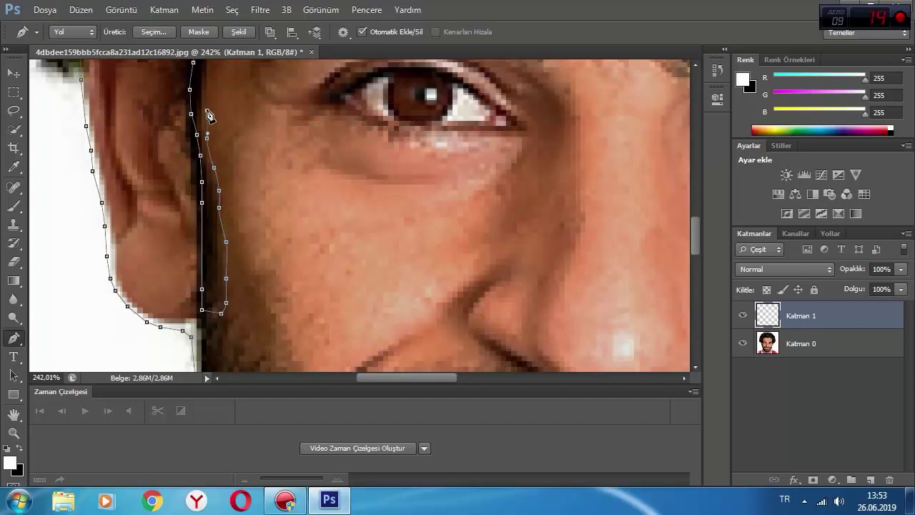
click(206, 108)
click(206, 87)
Step: Trace the path up the left temple along the hairline past the outer end of the eyebrow
scroll(211, 100, up, 2)
scroll(243, 201, up, 1)
click(213, 238)
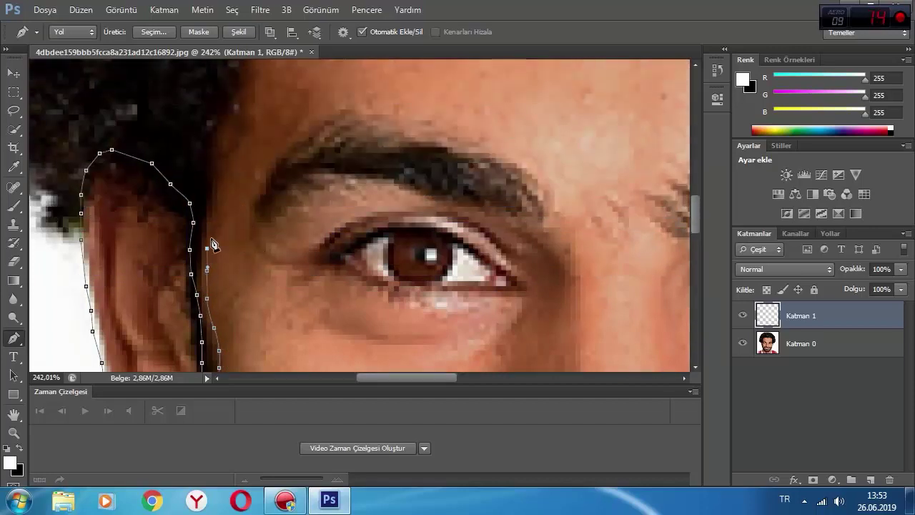
click(219, 201)
click(223, 175)
scroll(243, 214, up, 2)
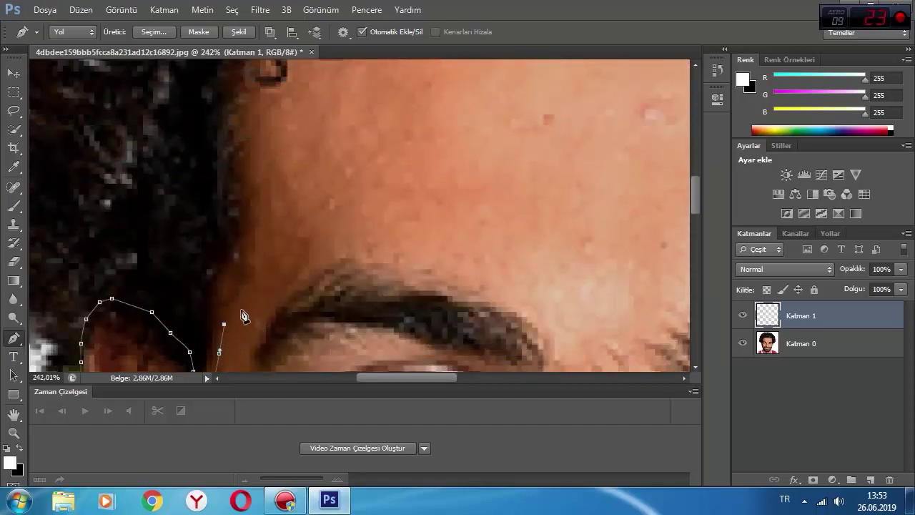
click(226, 312)
click(226, 303)
click(246, 287)
Step: Continue the path up the left side of the forehead to just below the small hair curls
click(252, 269)
click(254, 247)
click(255, 225)
click(256, 214)
scroll(303, 281, up, 2)
click(260, 336)
click(256, 289)
click(252, 264)
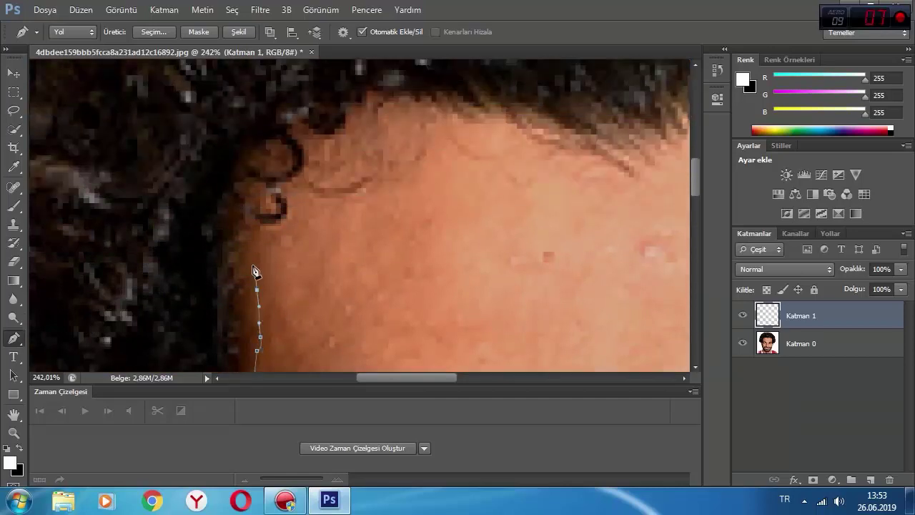
Step: Curve the path through the hair curls at the forehead's upper left corner
click(254, 213)
click(264, 172)
click(281, 149)
click(312, 136)
click(325, 135)
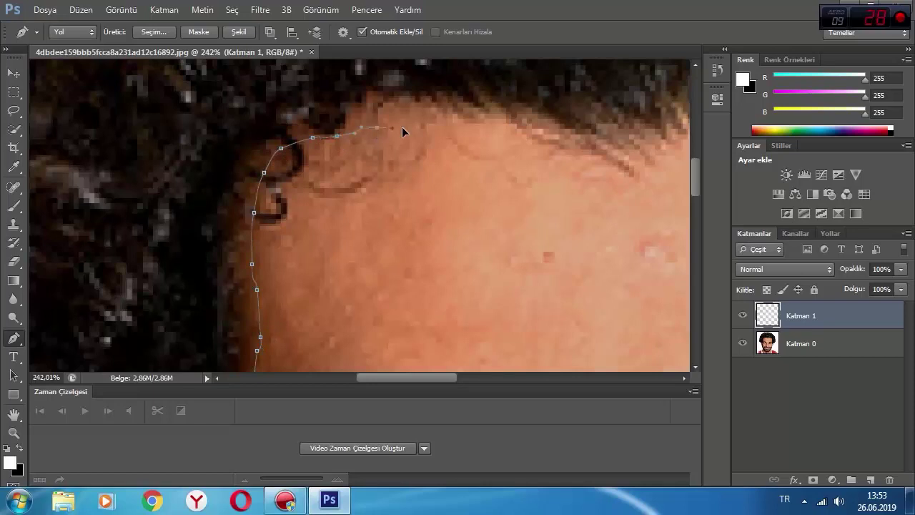
Step: Run the path along the front hairline to the tip of the hair strands at the forehead's centre
click(482, 129)
click(539, 149)
click(584, 167)
click(619, 174)
click(636, 174)
click(649, 172)
click(655, 172)
Step: Continue the path along the hairline from the forehead's centre toward its right side
drag(463, 375, 495, 375)
scroll(496, 265, up, 2)
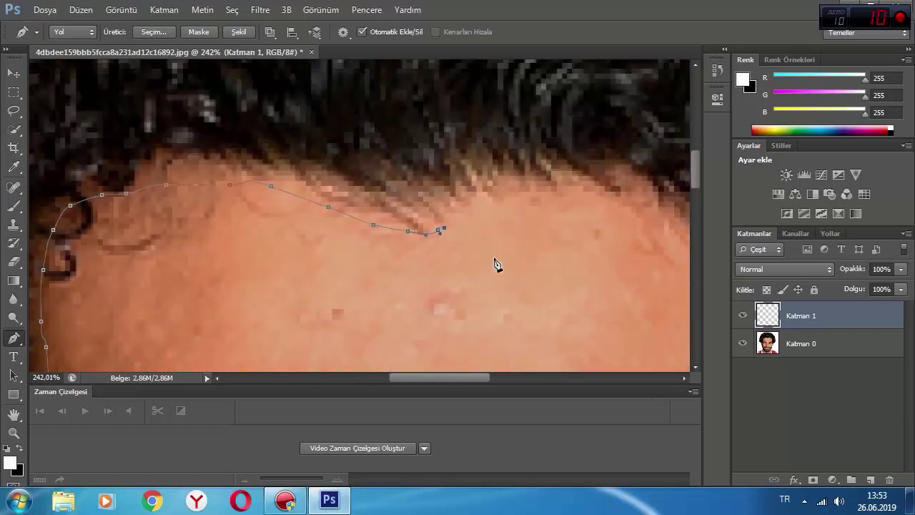
click(447, 225)
drag(472, 210, 486, 208)
click(586, 205)
click(612, 210)
Step: Curve the path around the forehead's upper right corner and down along the side hairline
drag(485, 379, 507, 363)
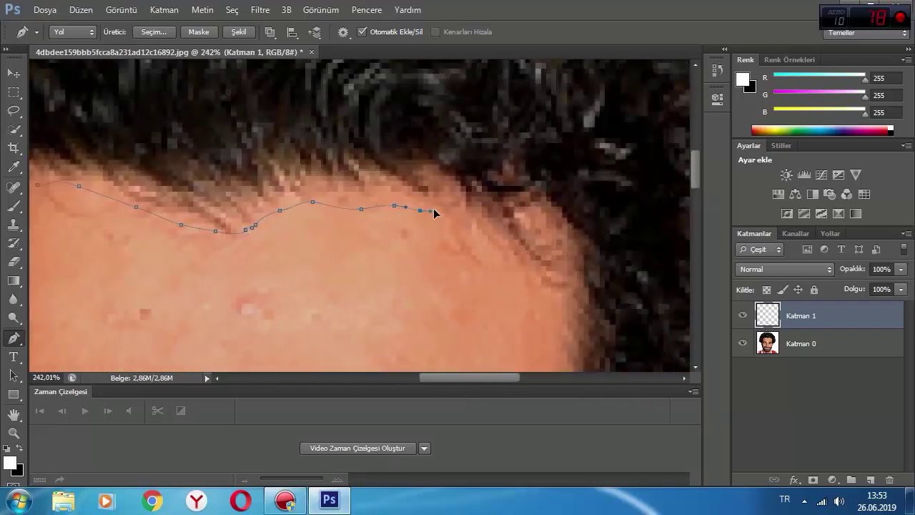
drag(463, 214, 508, 214)
drag(527, 217, 532, 219)
drag(562, 246, 565, 291)
drag(558, 339, 560, 356)
Step: Extend the path down the right temple to the level of the eyebrow
scroll(554, 335, down, 7)
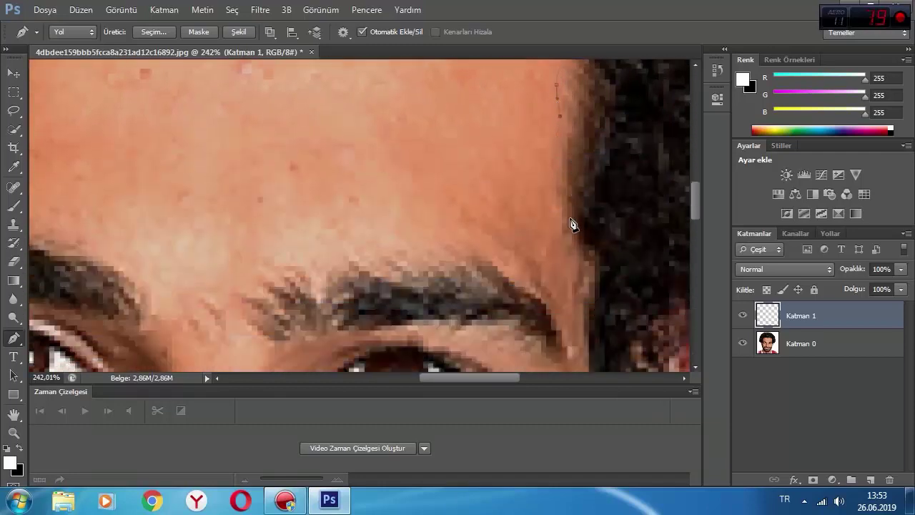
mouse_move(555, 136)
mouse_down()
mouse_move(562, 126)
mouse_move(555, 182)
mouse_up()
mouse_move(562, 218)
mouse_down()
mouse_move(589, 276)
mouse_move(589, 348)
mouse_up()
Step: Trace the path down the cheek side of the right sideburn and around its lower end by the earlobe
scroll(589, 347, down, 4)
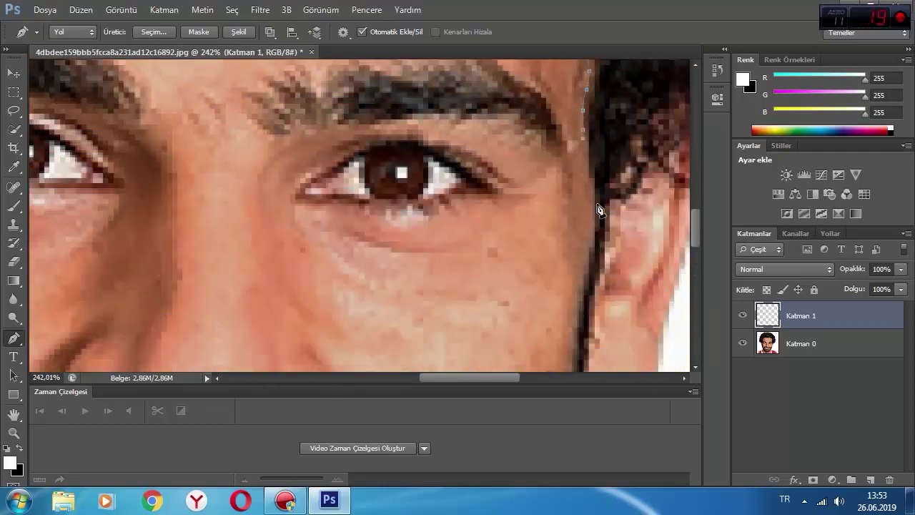
mouse_move(586, 167)
mouse_down()
mouse_move(592, 229)
mouse_move(572, 350)
mouse_up()
scroll(572, 351, down, 1)
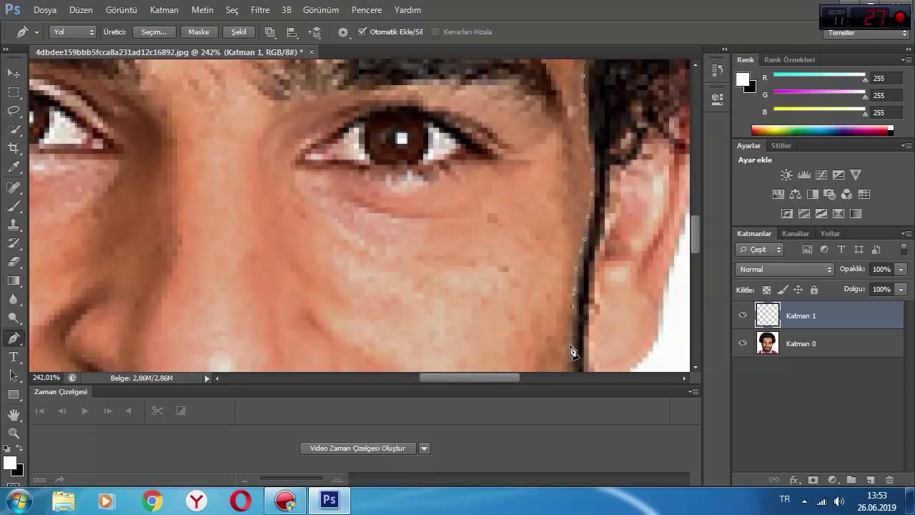
scroll(572, 350, down, 3)
mouse_move(572, 169)
mouse_down()
mouse_move(560, 216)
mouse_move(586, 230)
mouse_up()
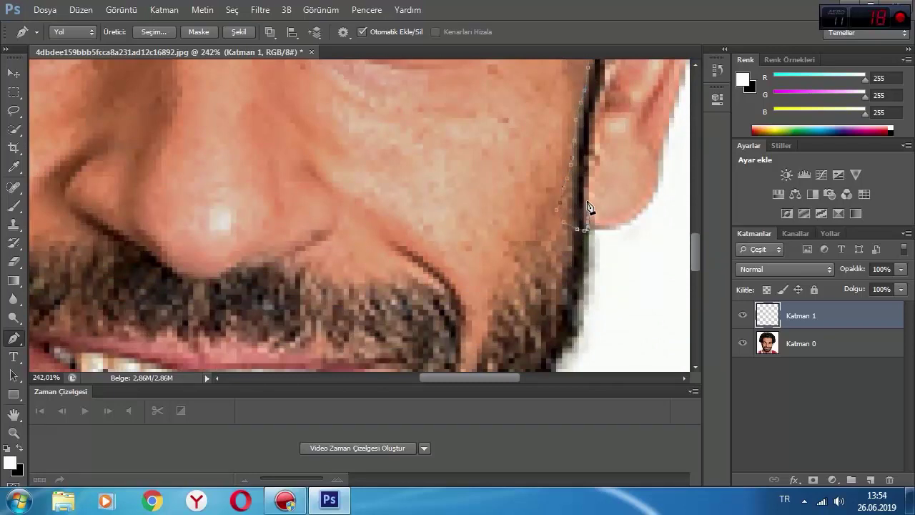
Step: Continue the path up the ear side of the right sideburn to the hair at the top of the ear
drag(586, 187, 602, 89)
scroll(615, 107, up, 3)
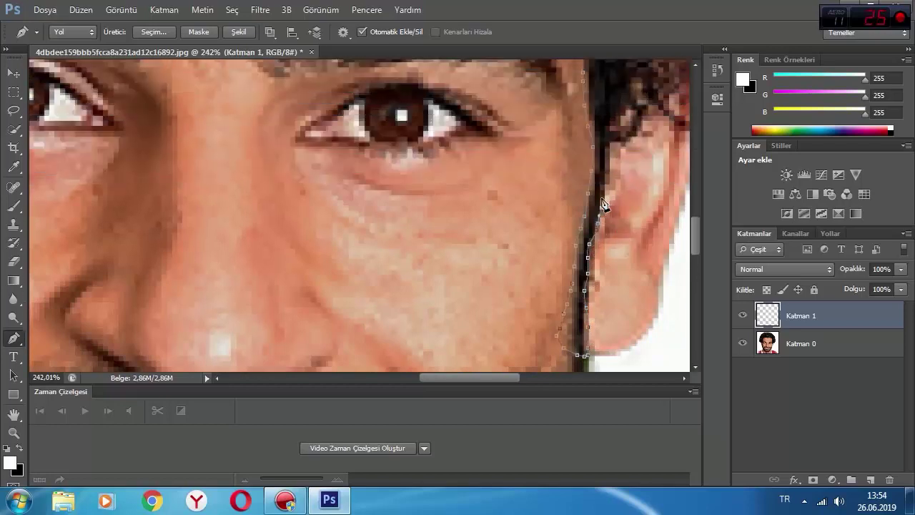
mouse_move(603, 205)
mouse_down()
mouse_move(607, 124)
mouse_move(629, 166)
mouse_up()
scroll(622, 143, up, 1)
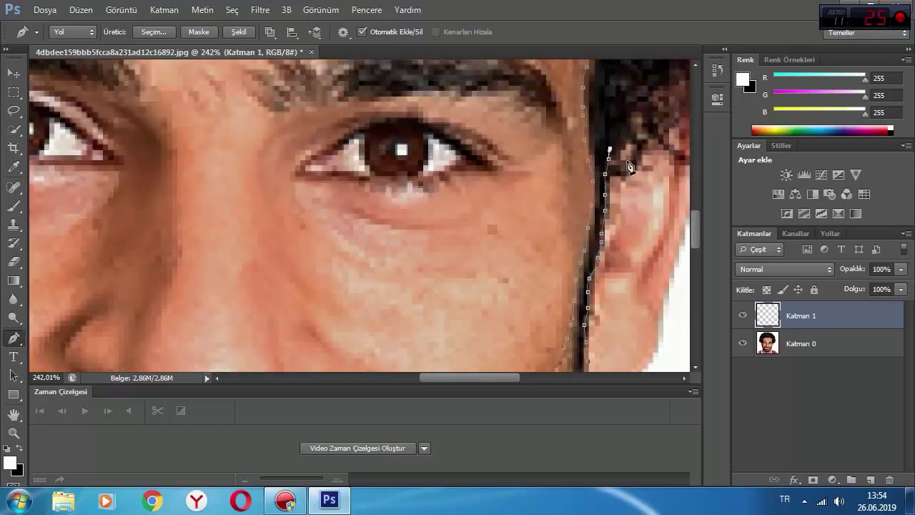
scroll(629, 166, up, 2)
scroll(488, 359, right, 4)
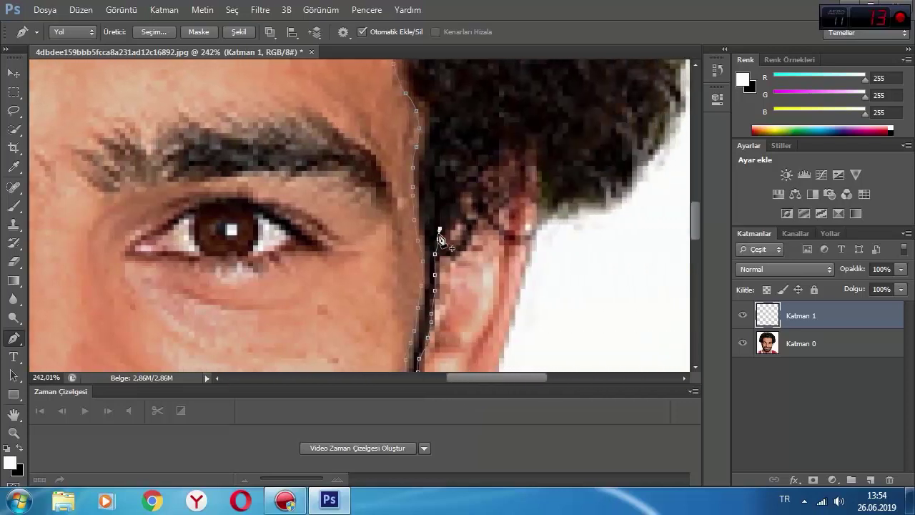
Step: Trace the path over the top of the right ear, down its outer edge and around under the earlobe
mouse_move(451, 200)
mouse_down()
mouse_move(474, 158)
mouse_move(512, 123)
mouse_move(541, 140)
mouse_move(547, 213)
mouse_move(533, 281)
mouse_move(534, 260)
mouse_move(501, 235)
mouse_move(489, 293)
mouse_move(443, 316)
mouse_up()
scroll(534, 281, down, 2)
scroll(522, 255, down, 3)
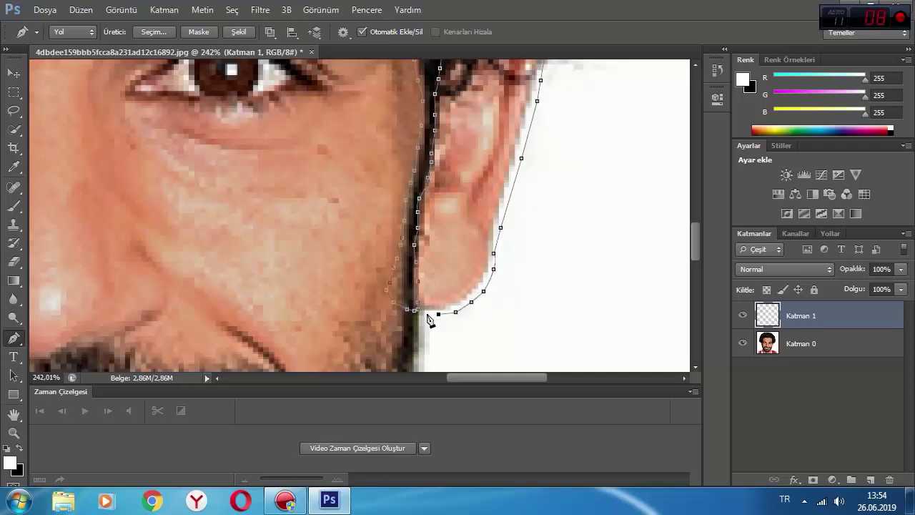
scroll(423, 317, down, 3)
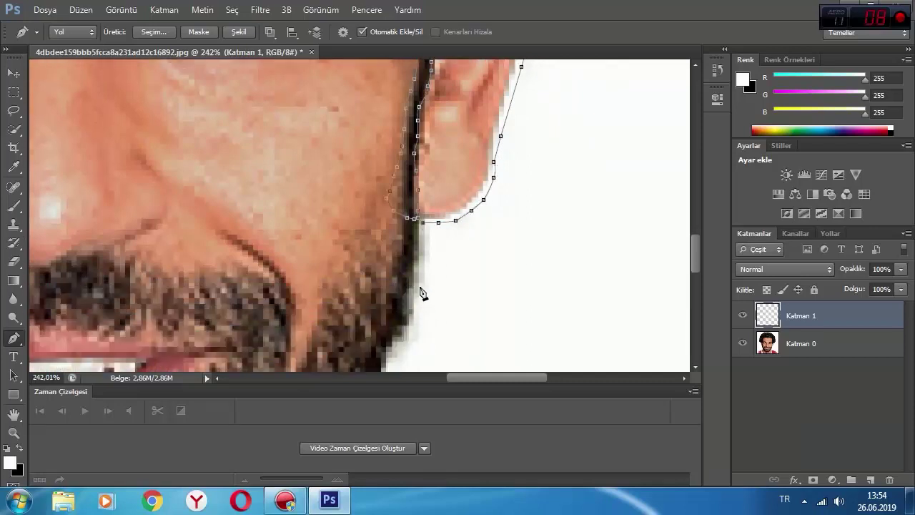
Step: Extend the path down the right edge of the bearded jaw to where it meets the neck
click(421, 286)
scroll(422, 290, down, 3)
click(410, 259)
click(398, 281)
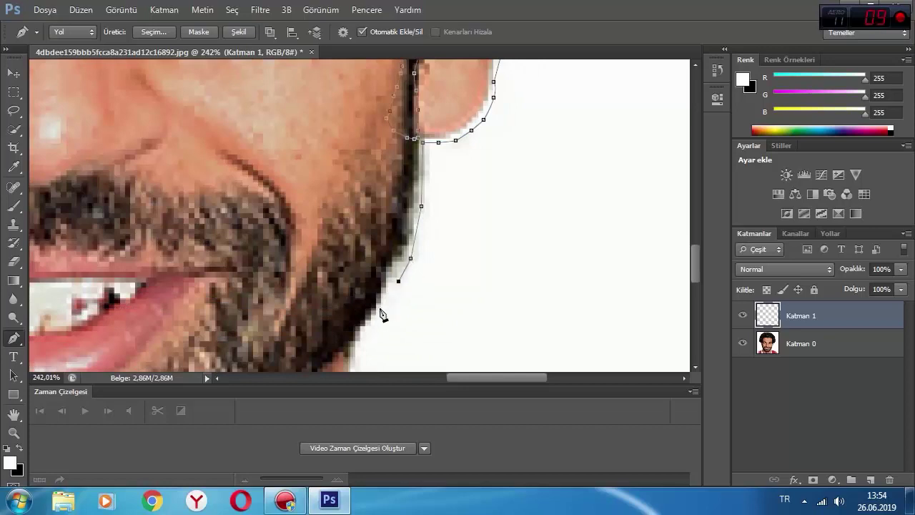
scroll(381, 315, down, 3)
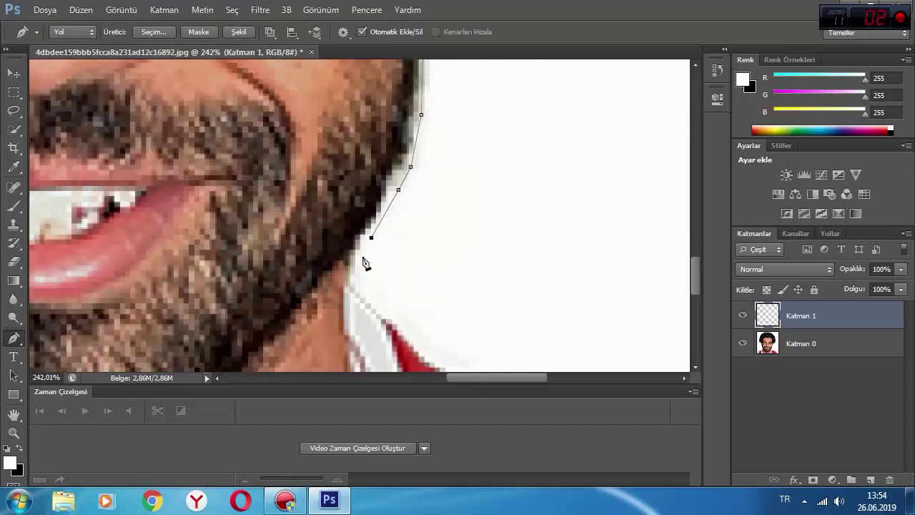
click(358, 261)
Step: Trace the right side of the neck along the inner edge of the shirt collar to the image's bottom edge
click(353, 296)
scroll(361, 307, down, 3)
click(352, 249)
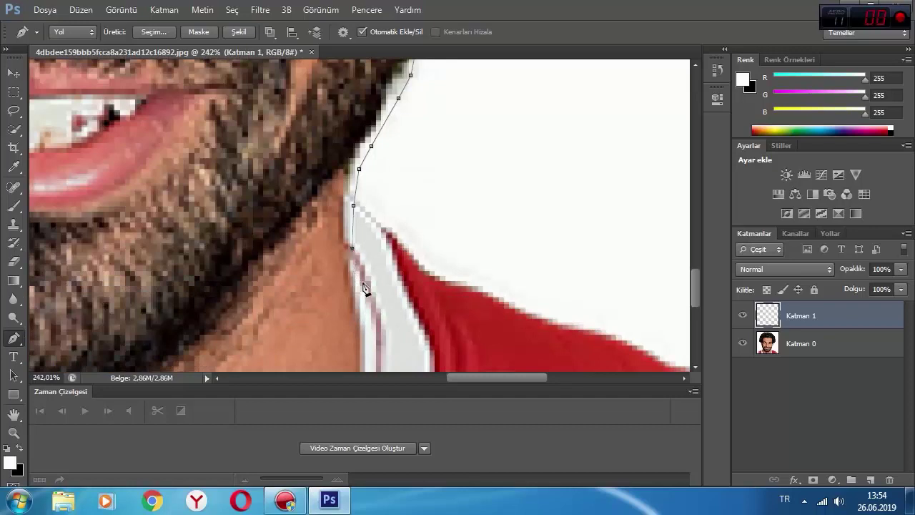
scroll(361, 286, down, 3)
click(366, 248)
scroll(366, 249, down, 3)
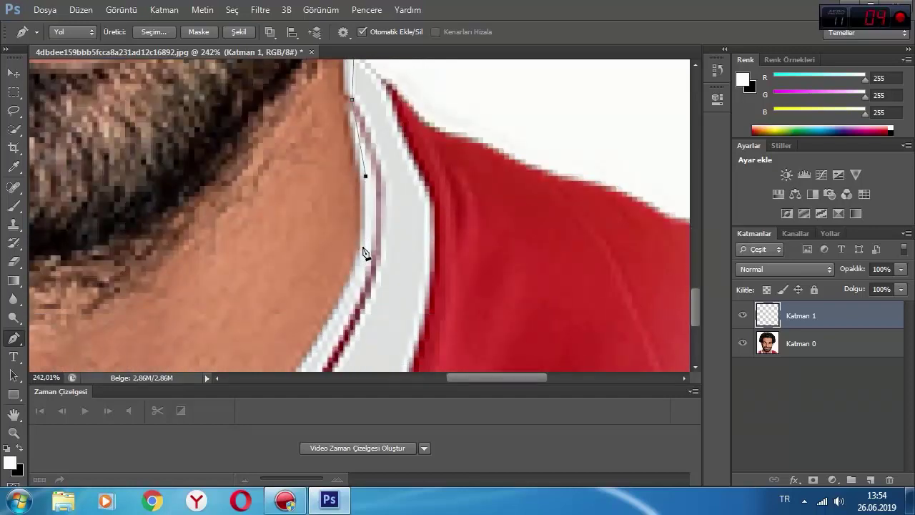
click(368, 250)
click(357, 283)
scroll(358, 284, down, 3)
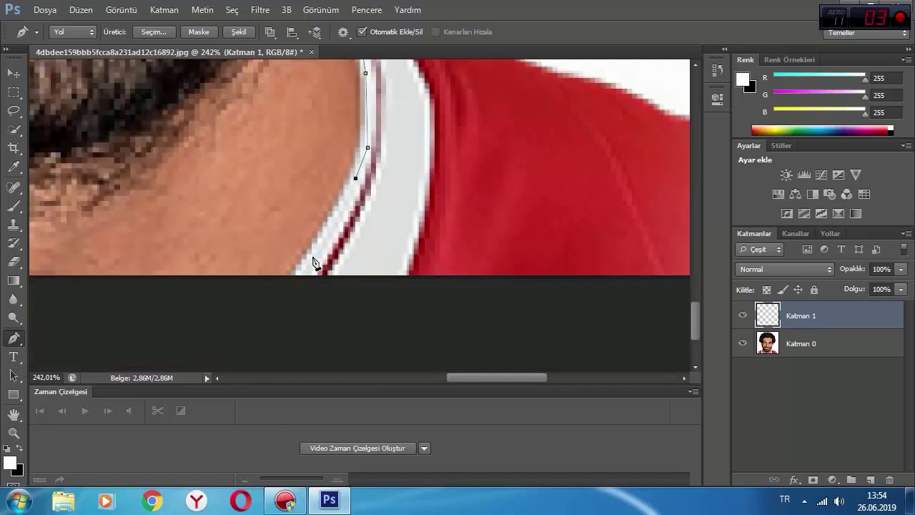
click(299, 273)
Step: Run the path along the image's bottom edge and close it at the starting point on the left collar
drag(472, 378, 458, 377)
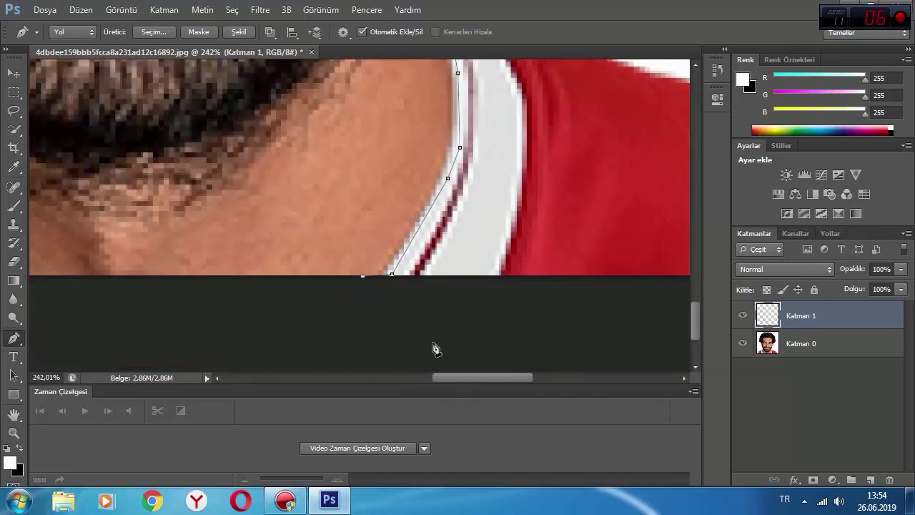
drag(459, 377, 384, 378)
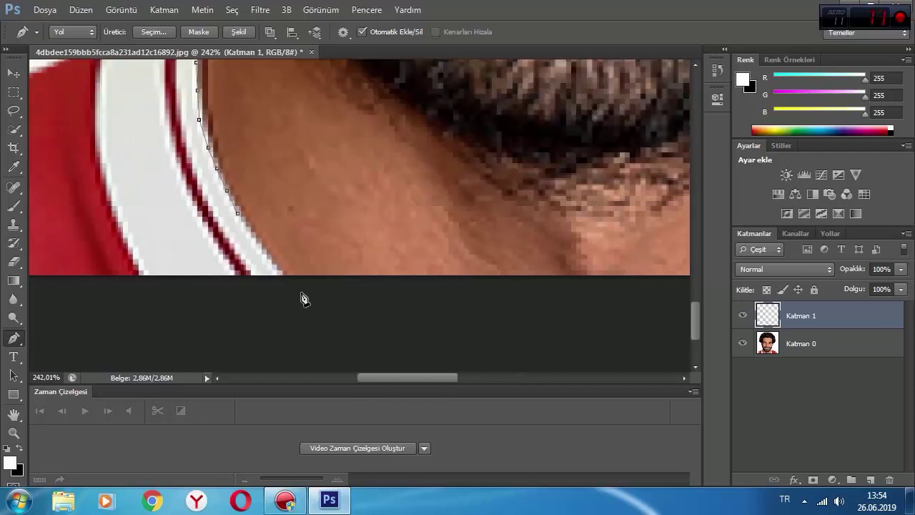
click(281, 275)
click(249, 237)
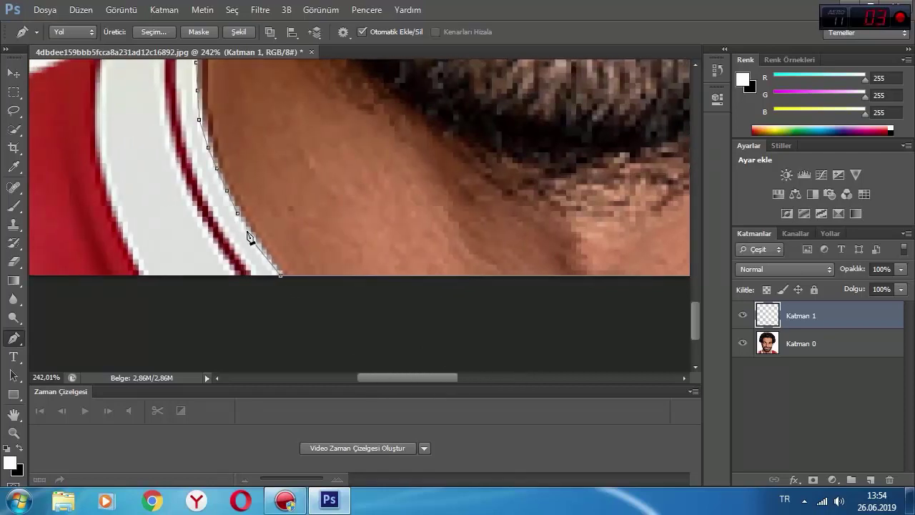
click(239, 213)
Step: Examine the whole traced outline with the photo layer Katman 0 hidden, and show the layer again
click(744, 344)
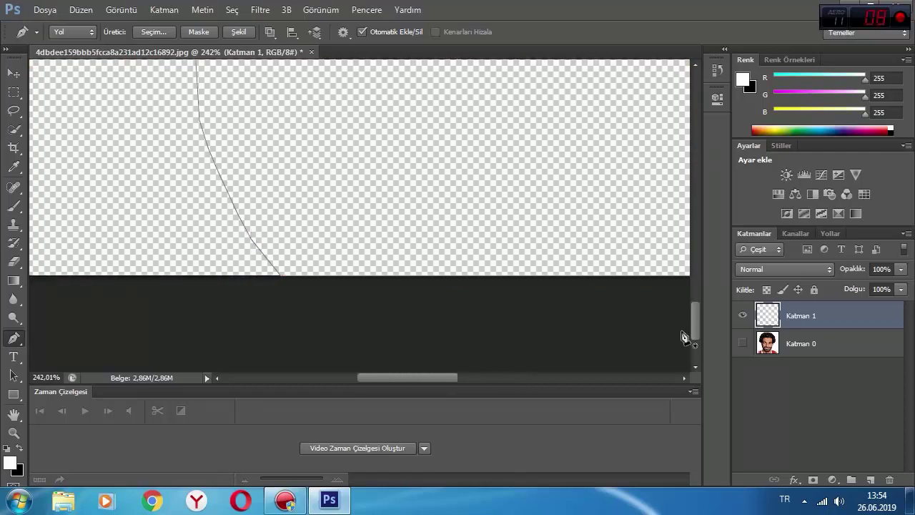
click(16, 434)
drag(475, 244, 437, 233)
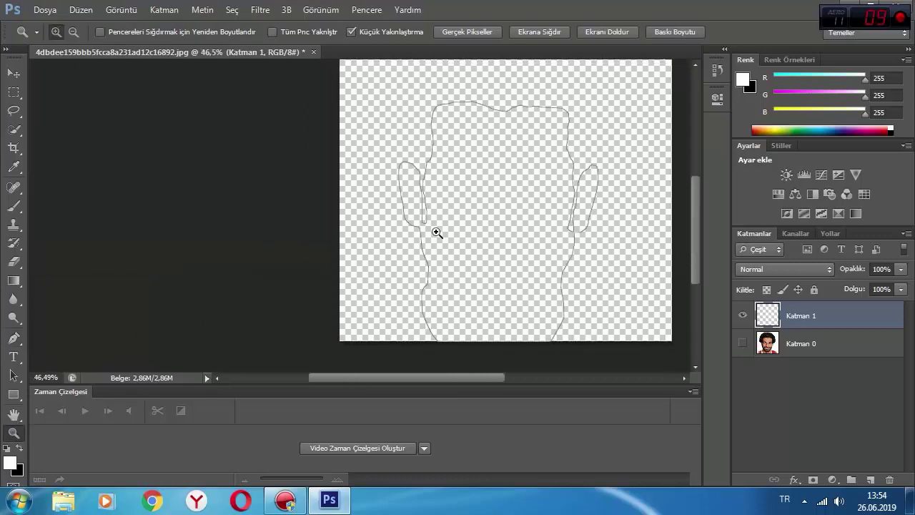
drag(550, 267, 465, 244)
click(743, 343)
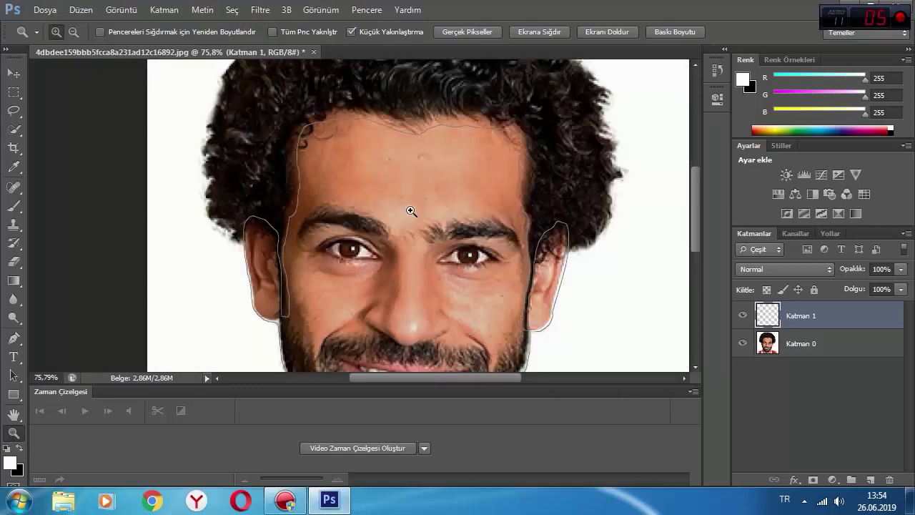
Step: Fill the closed path on Katman 1 with the skin tone #e2a882 sampled from the forehead, and dismiss the path
scroll(411, 211, up, 1)
drag(382, 206, 447, 212)
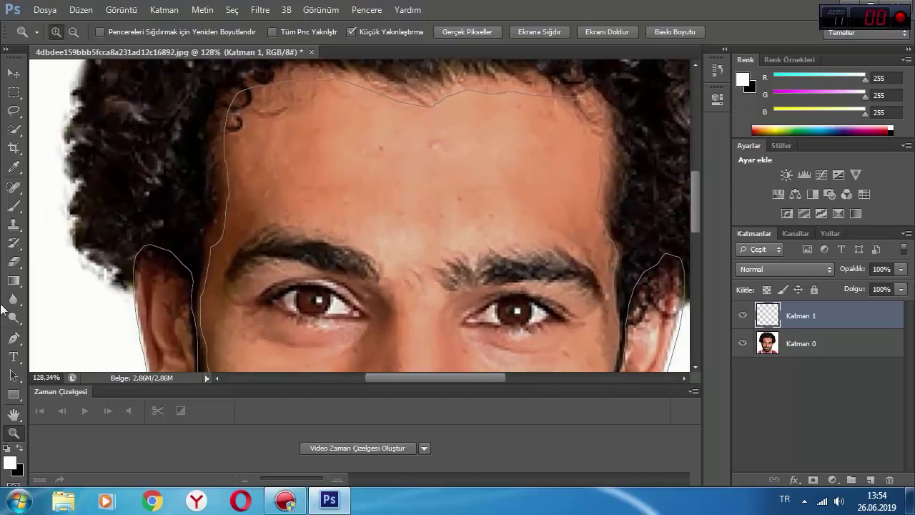
click(14, 337)
right_click(441, 177)
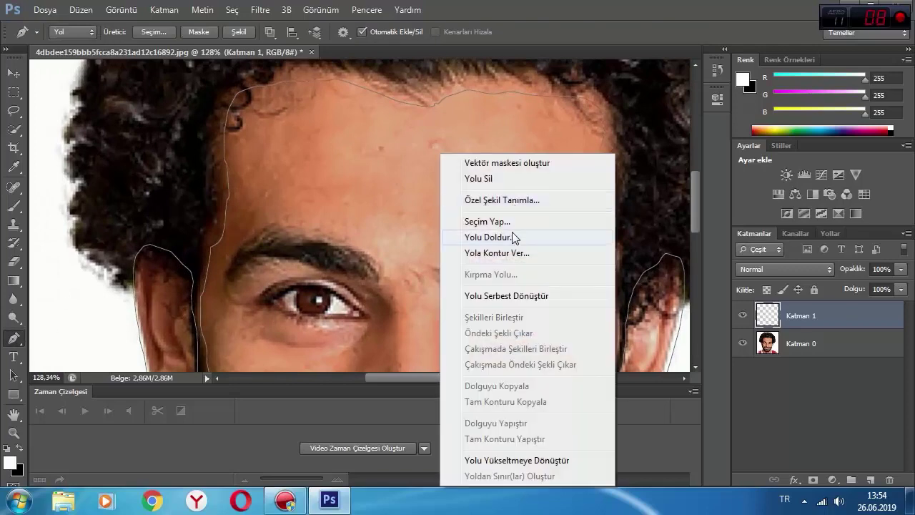
click(512, 236)
click(659, 88)
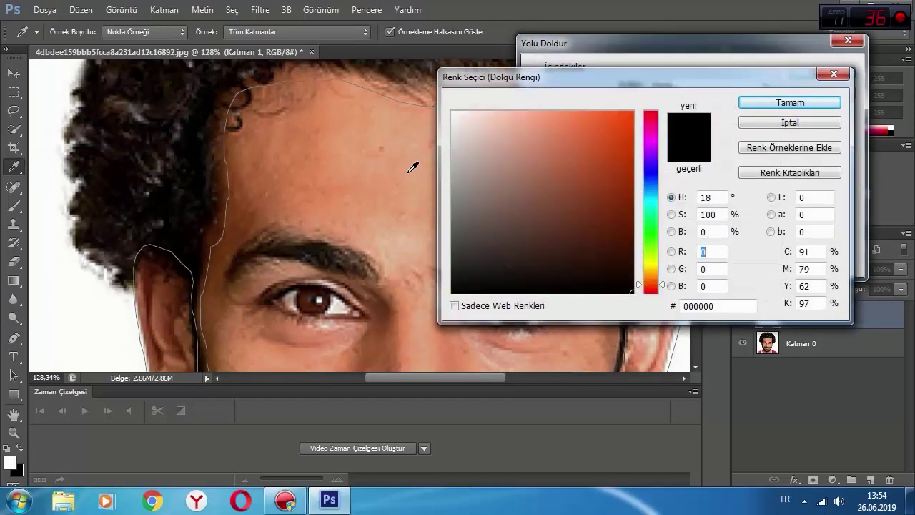
click(385, 164)
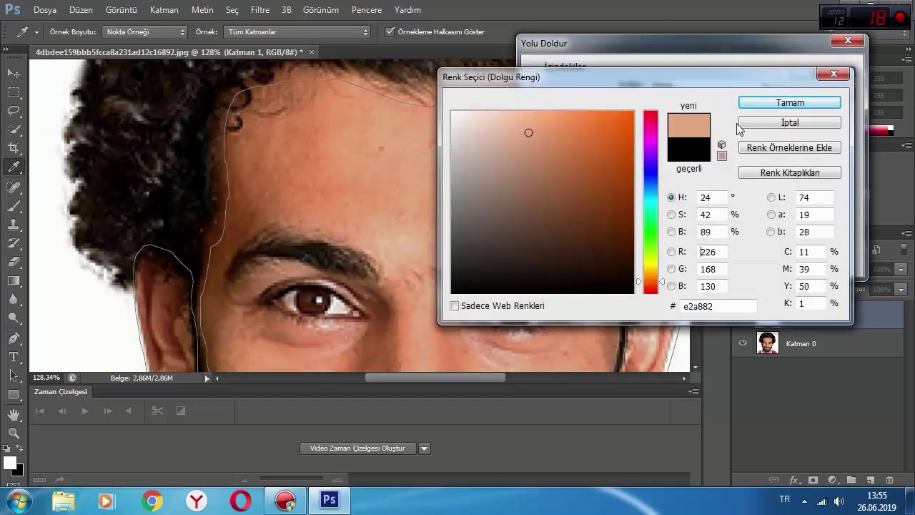
click(754, 102)
click(822, 64)
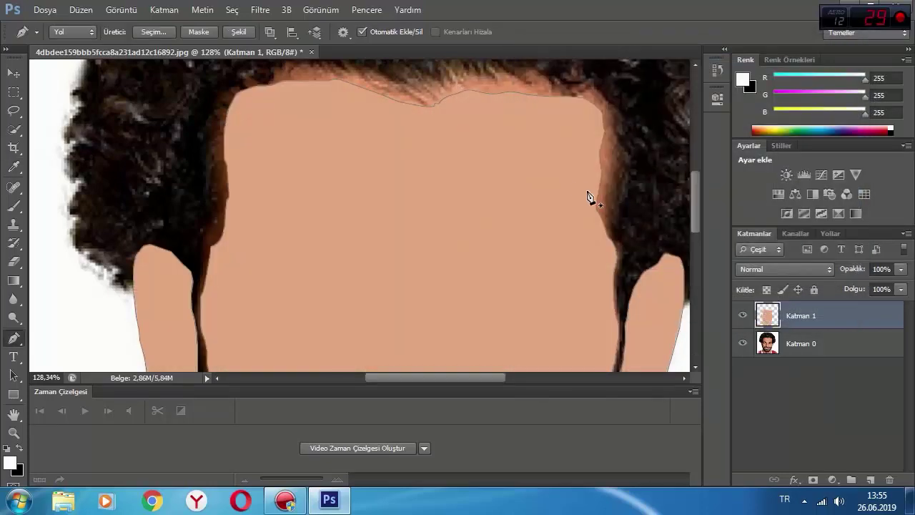
scroll(572, 200, down, 3)
key(Return)
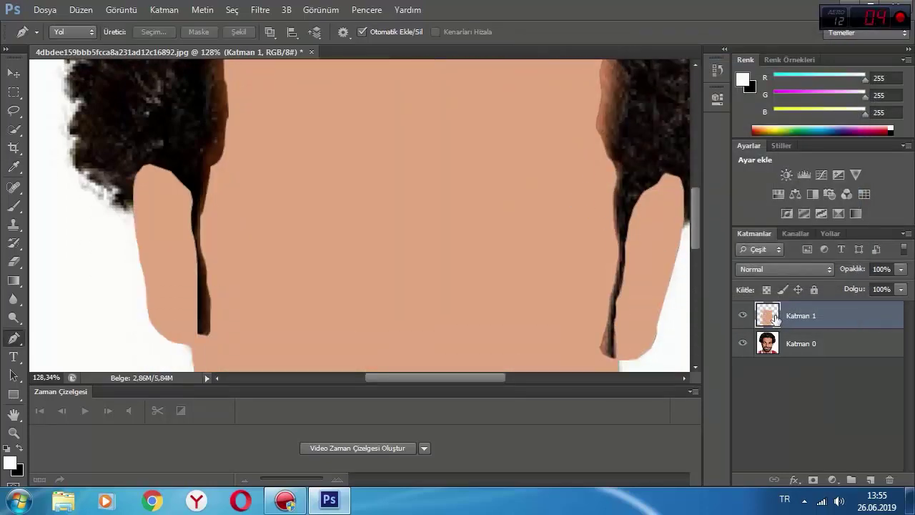
Step: Move the photo layer Katman 0 above Katman 1 and add a new empty layer on top
click(742, 343)
click(742, 343)
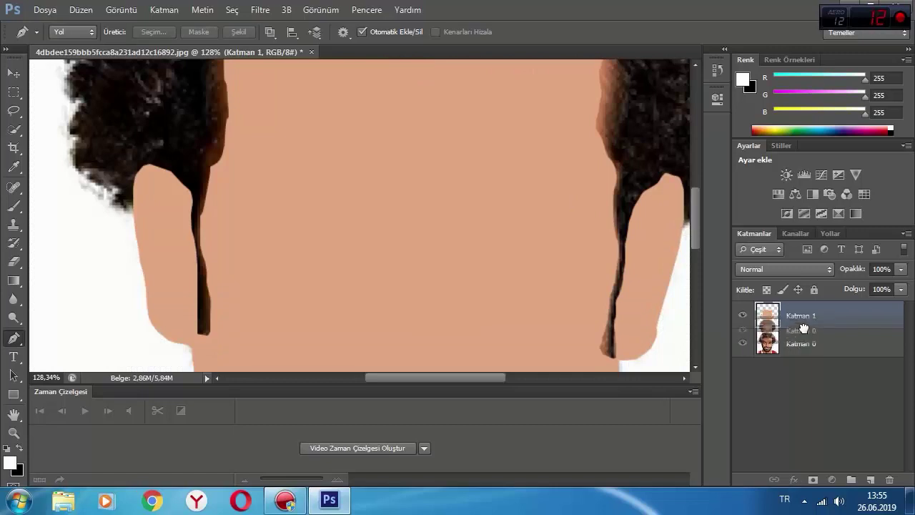
click(814, 345)
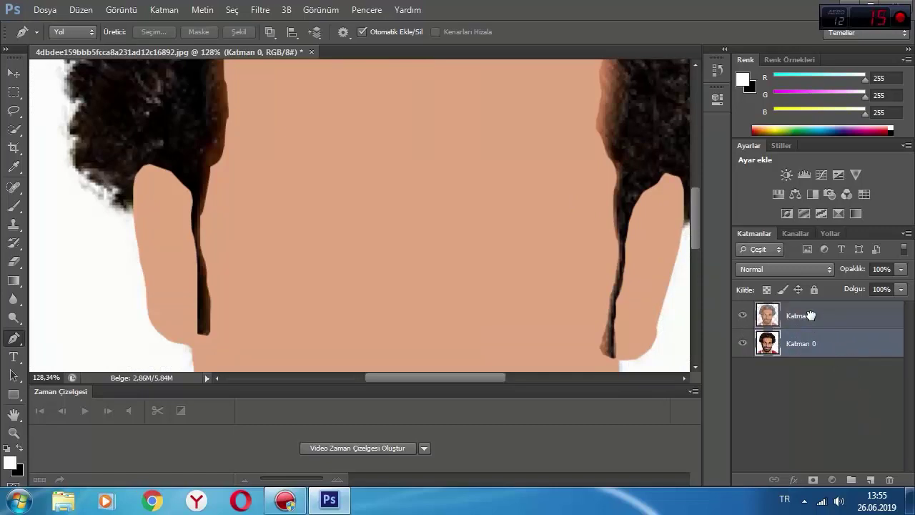
drag(825, 346, 811, 314)
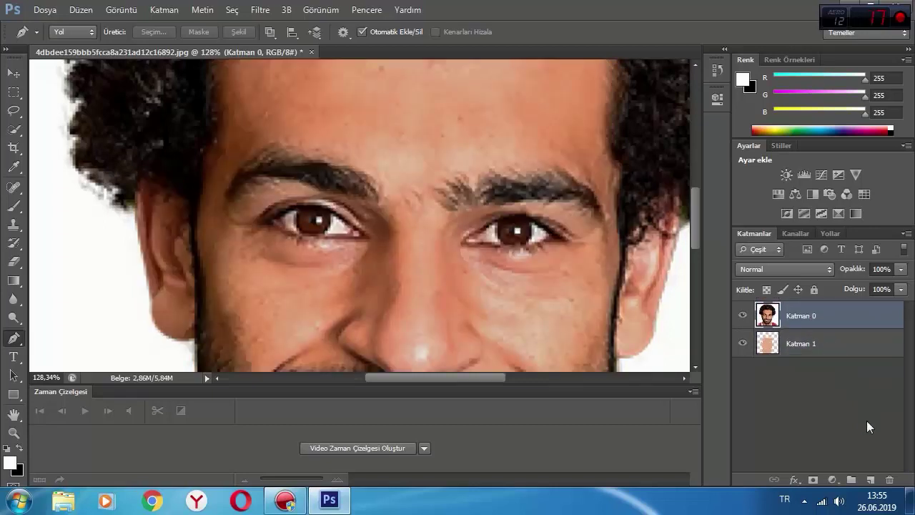
click(873, 479)
Step: Start a new path with the Pen tool under the hair by the right ear and trace the hair's edge across the ear's top
scroll(597, 365, down, 3)
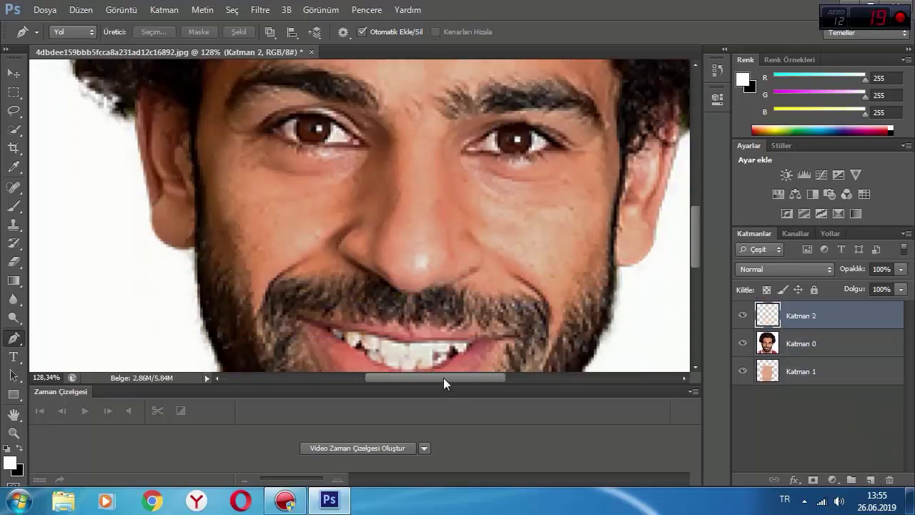
drag(443, 378, 503, 367)
scroll(501, 357, up, 3)
drag(459, 198, 487, 197)
key(ctrl+z)
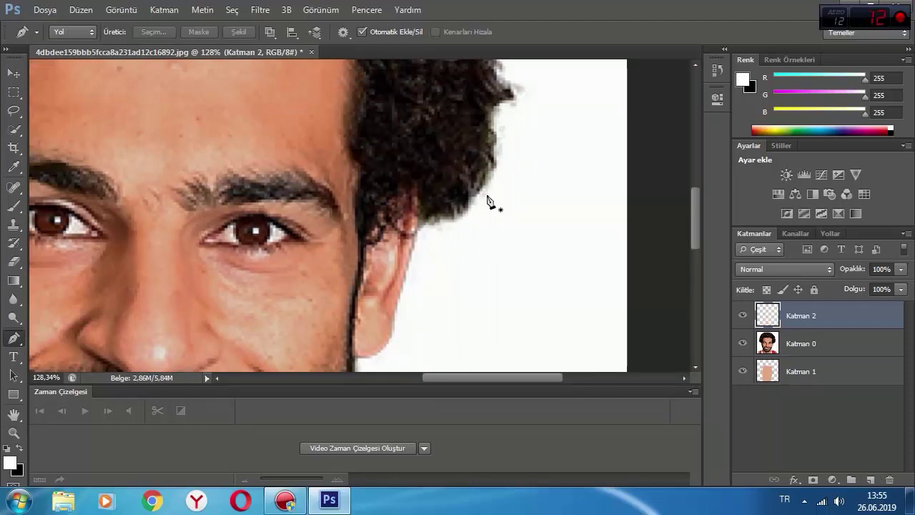
click(13, 432)
drag(372, 242, 437, 254)
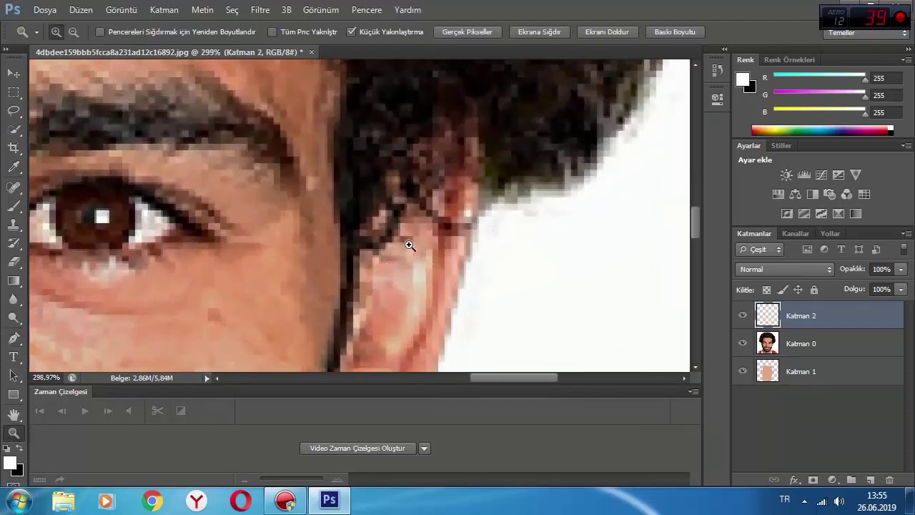
scroll(407, 244, up, 2)
drag(486, 273, 465, 278)
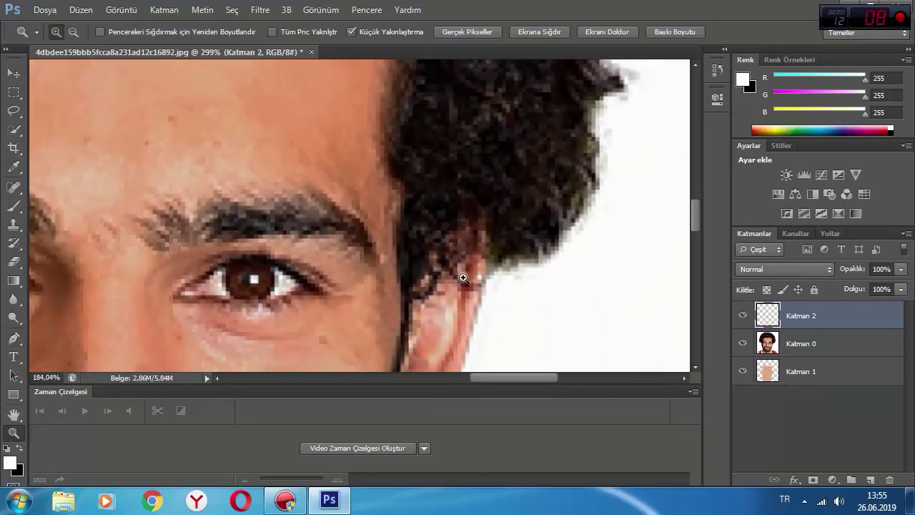
click(13, 338)
click(524, 271)
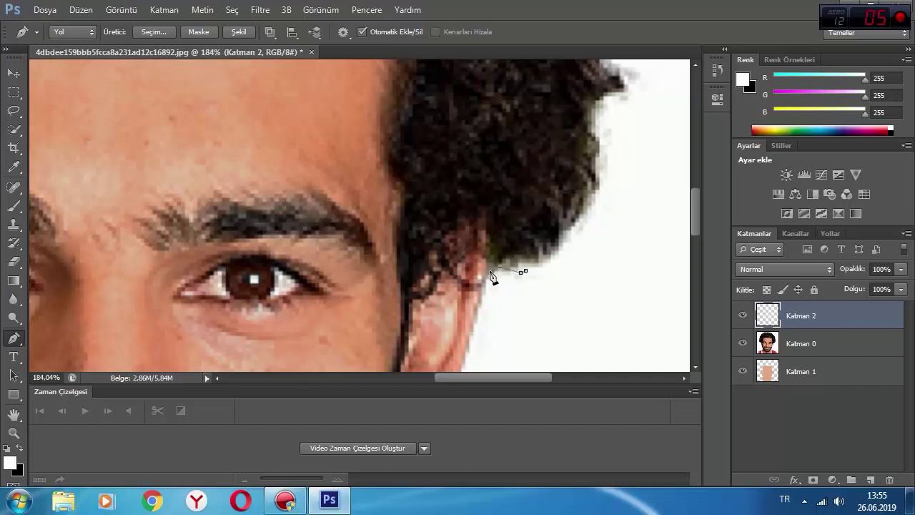
mouse_move(477, 277)
mouse_down()
mouse_move(483, 283)
mouse_move(471, 293)
mouse_up()
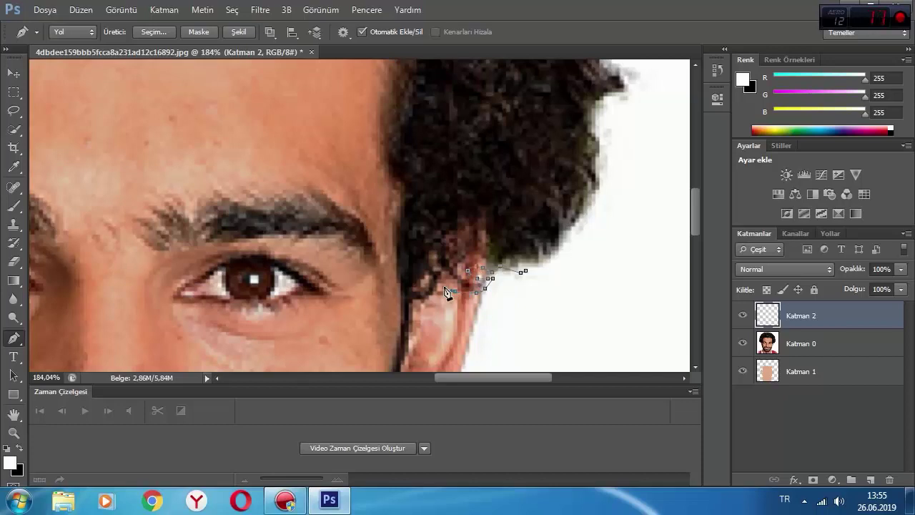
Step: Extend the hair path down between the right sideburn and the ear to the bottom of the earlobe
click(411, 340)
scroll(412, 336, down, 3)
click(403, 286)
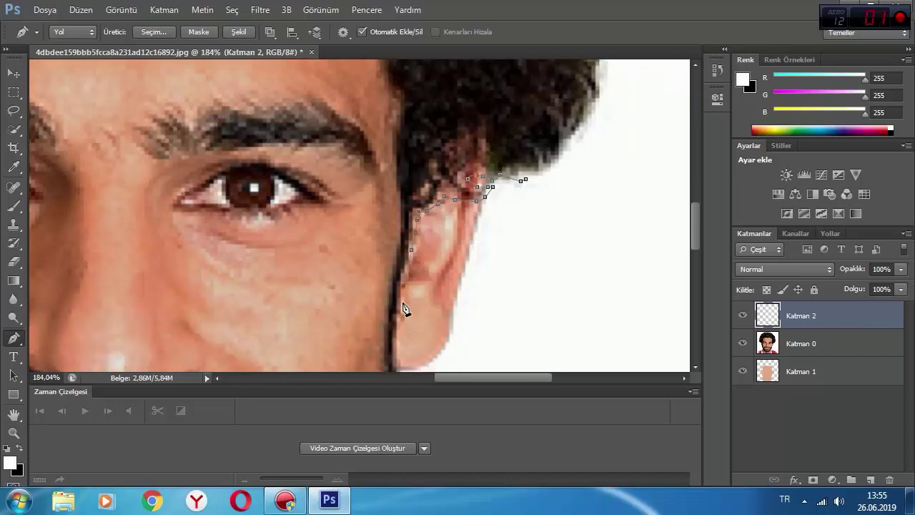
click(402, 303)
scroll(400, 329, down, 2)
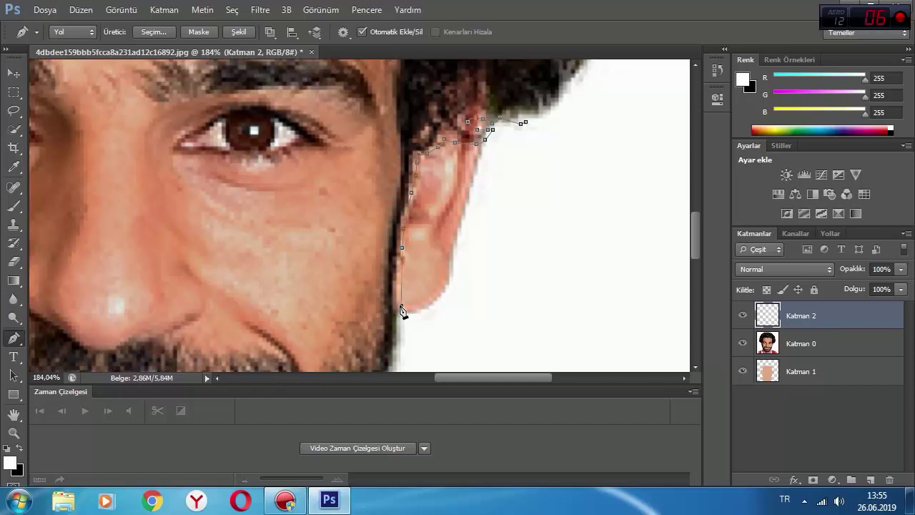
scroll(401, 307, down, 3)
Step: Trace the beard's outer edge down the right jaw to the top of the shirt collar
click(399, 296)
scroll(400, 299, down, 2)
click(380, 265)
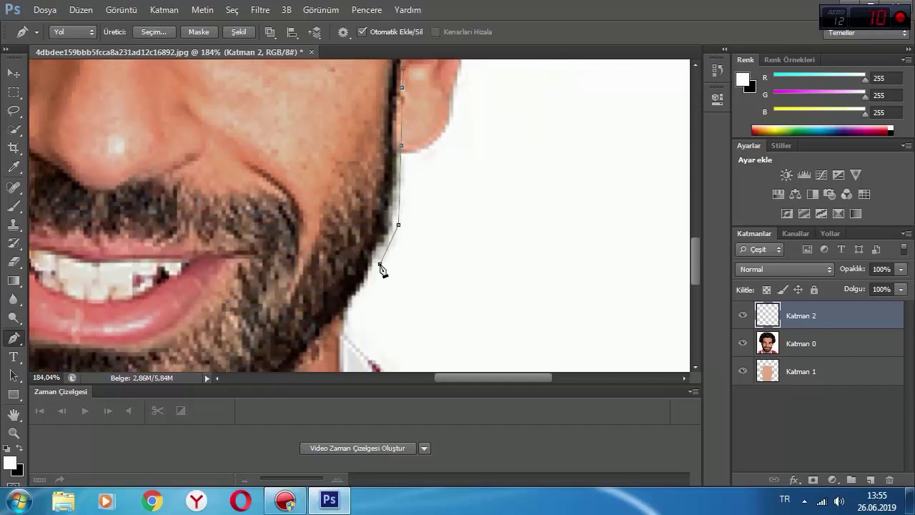
click(363, 297)
click(351, 316)
scroll(348, 293, down, 3)
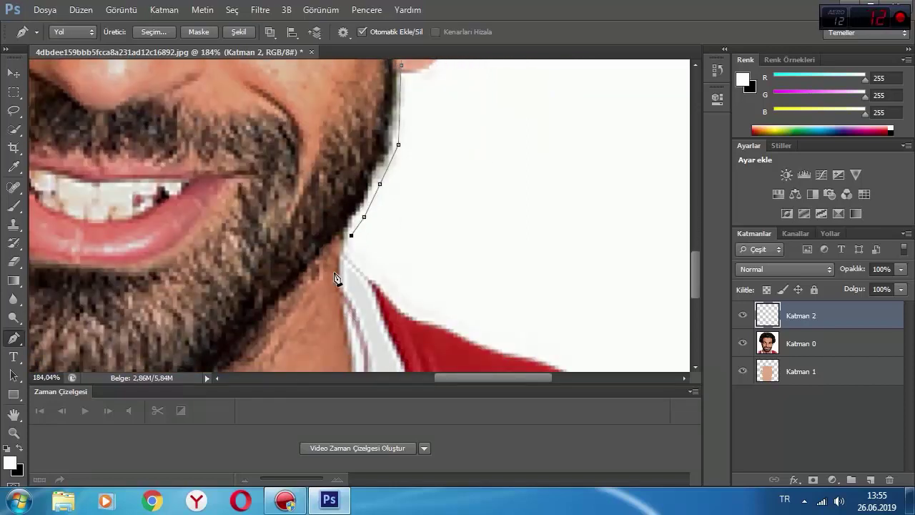
Step: Extend the beard path past the right shirt collar and down the beard's lower edge onto the neck
click(335, 272)
scroll(332, 277, down, 3)
click(328, 189)
click(318, 204)
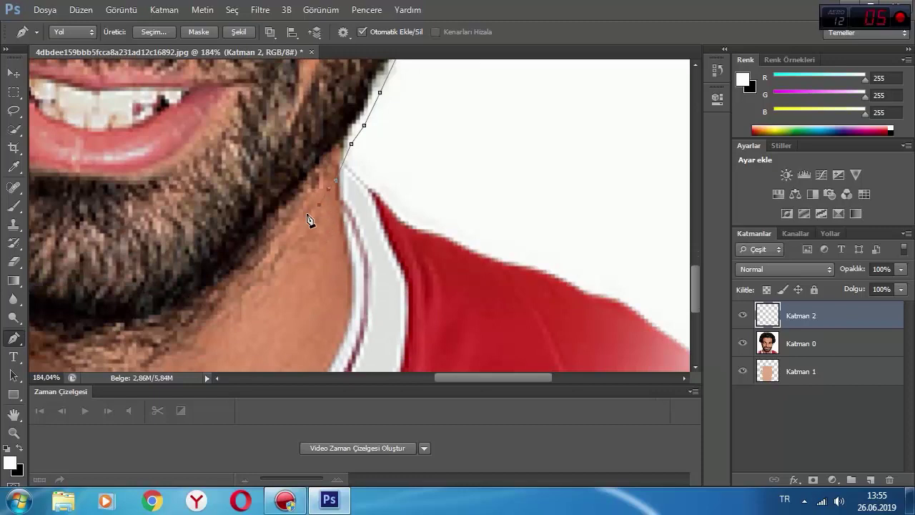
click(302, 220)
scroll(315, 237, down, 3)
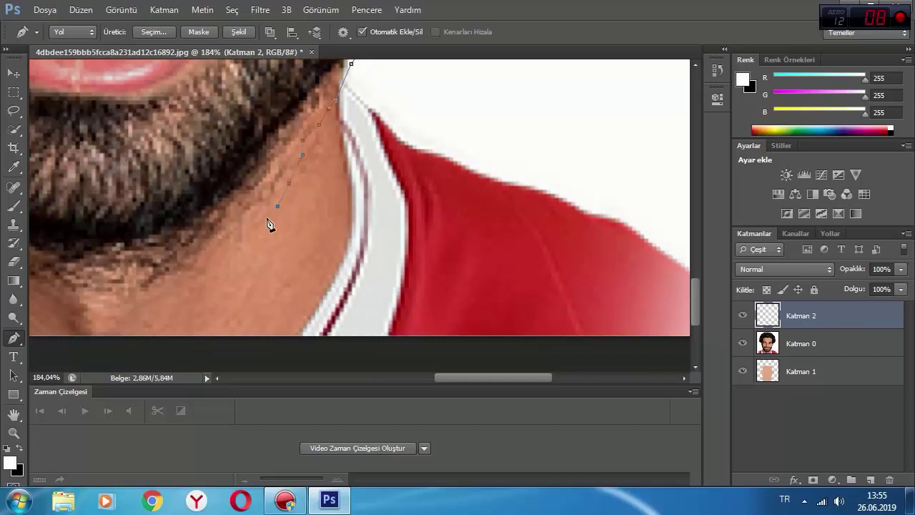
Step: Trace the beard's lower edge from the right side of the neck to the centre below the chin
click(234, 244)
click(217, 259)
click(205, 275)
drag(178, 290, 172, 291)
drag(118, 301, 90, 302)
drag(449, 377, 384, 377)
click(419, 300)
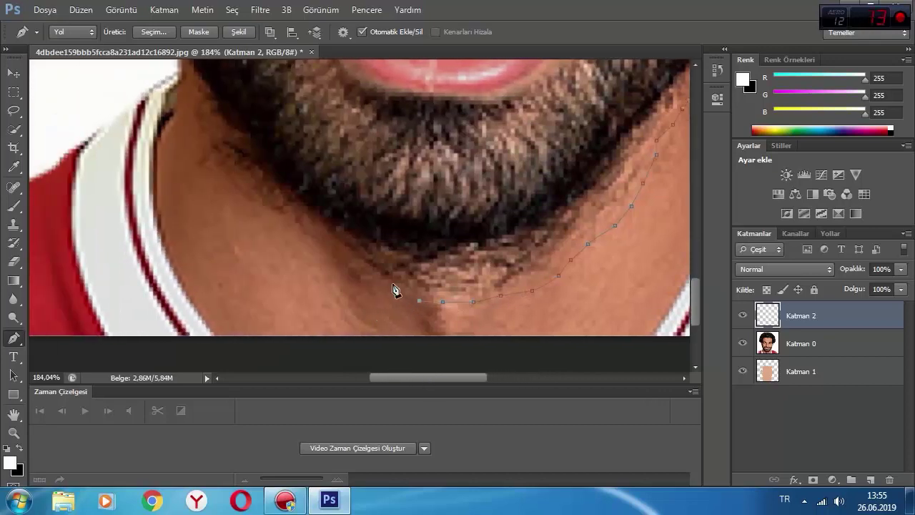
Step: Trace the beard's lower edge from below the chin up the left side of the neck to the shirt collar
click(391, 283)
click(366, 270)
click(335, 248)
click(309, 231)
click(279, 216)
click(246, 200)
click(229, 189)
click(212, 175)
click(193, 158)
click(189, 142)
click(189, 128)
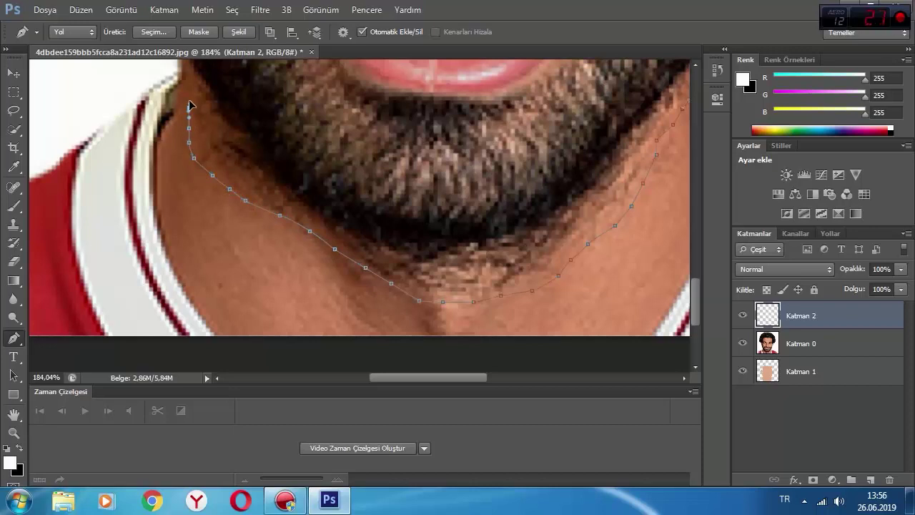
click(192, 92)
Step: Trace the beard's outer edge from the left shirt collar up the left jaw towards the earlobe
scroll(203, 156, up, 5)
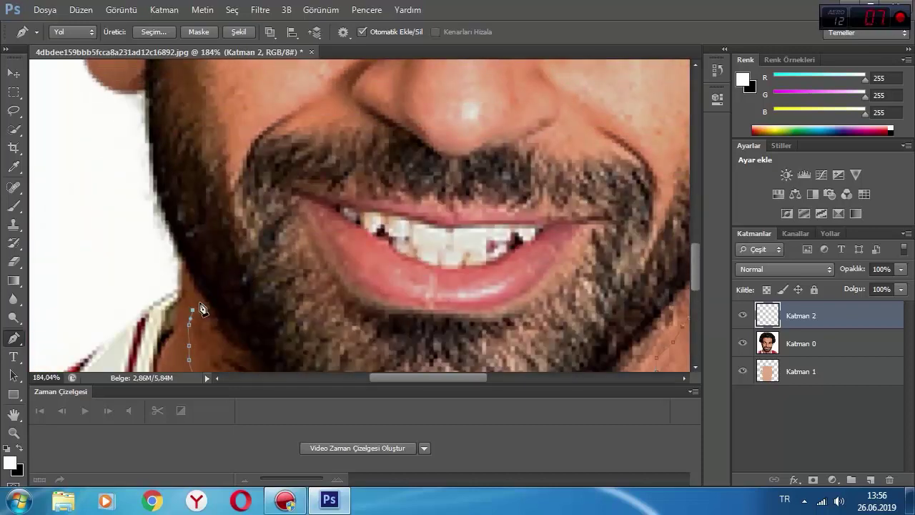
click(178, 268)
click(167, 250)
click(155, 227)
click(153, 215)
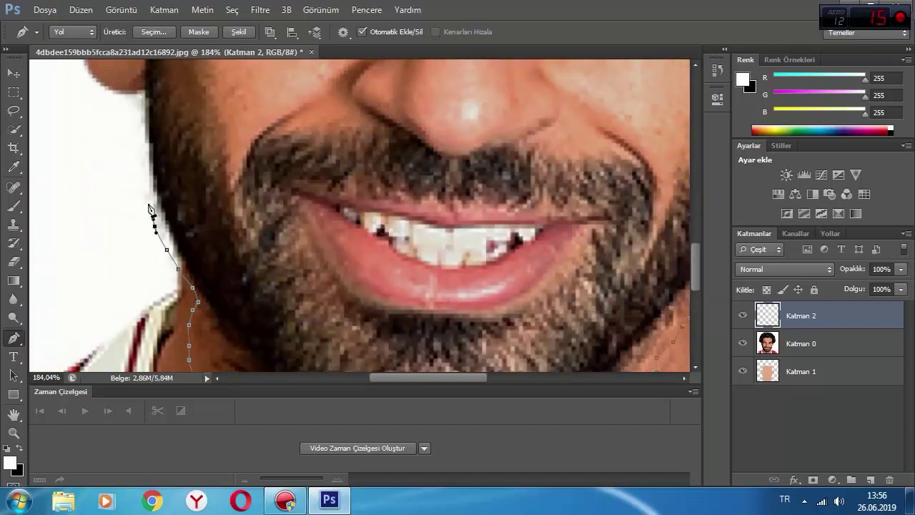
click(143, 170)
scroll(143, 169, up, 1)
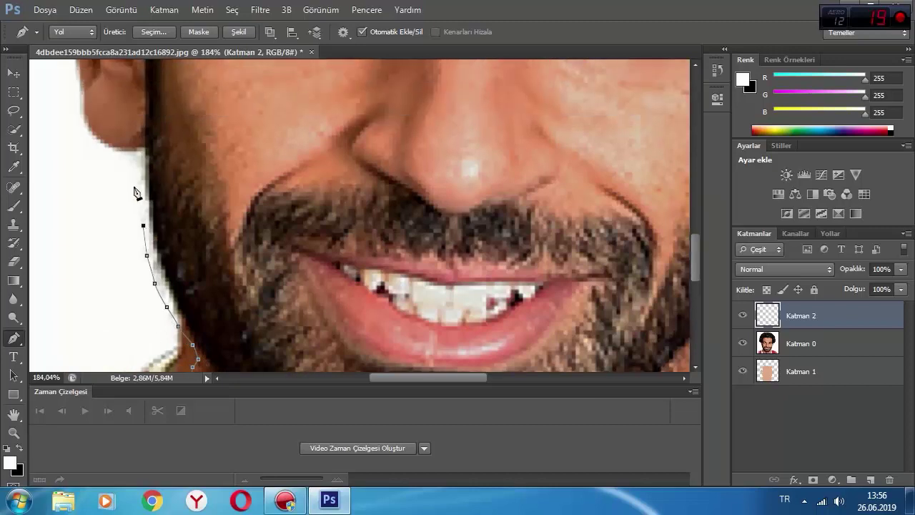
Step: Extend the path up between the left earlobe and the sideburn to the middle of the ear
click(140, 174)
click(134, 143)
click(134, 128)
scroll(149, 136, up, 3)
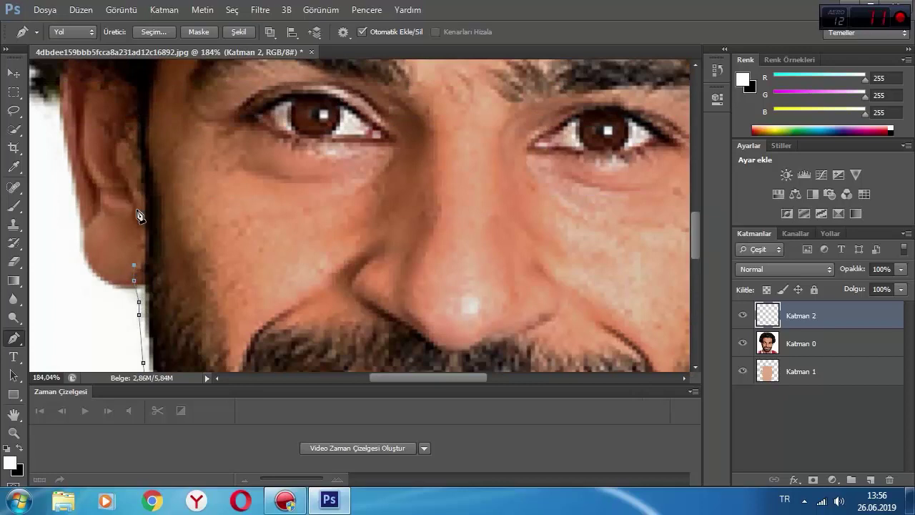
click(136, 209)
click(136, 187)
click(131, 161)
scroll(131, 161, up, 2)
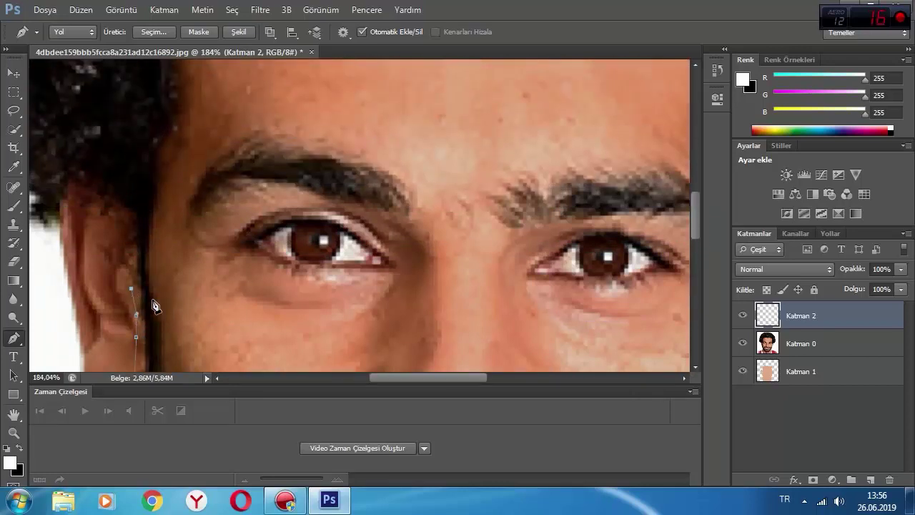
Step: Trace the hair's edge around the inside of the left ear to the ear's top
click(123, 267)
click(108, 265)
click(97, 241)
click(111, 249)
click(119, 256)
click(125, 241)
click(125, 227)
click(115, 218)
click(100, 212)
click(91, 215)
click(83, 216)
Step: Continue the path over the left ear's outer edge and around the lower left corner of the hair
scroll(79, 218, up, 1)
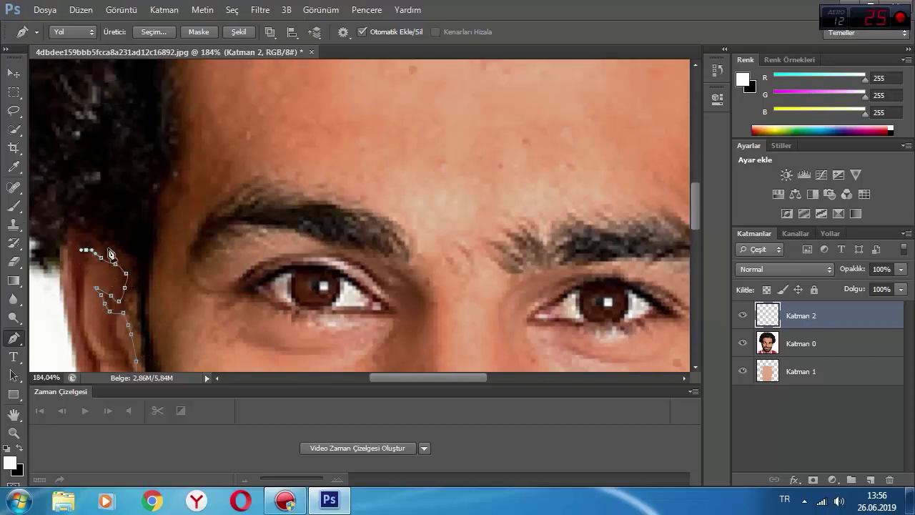
click(67, 264)
click(61, 277)
drag(409, 374, 372, 376)
click(255, 294)
click(232, 282)
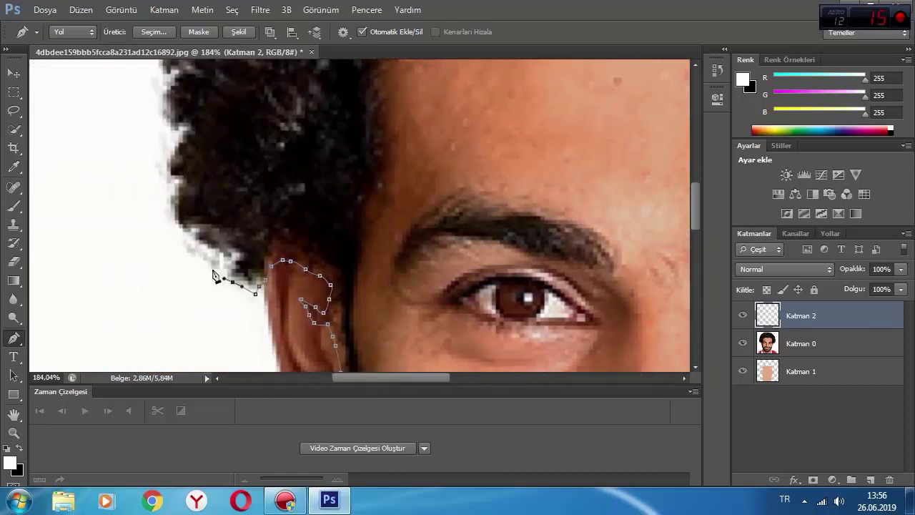
click(213, 271)
click(191, 255)
click(174, 233)
Step: Trace the hair's outer edge up the left side from above the ear to forehead height
click(167, 207)
click(164, 193)
click(156, 153)
click(163, 138)
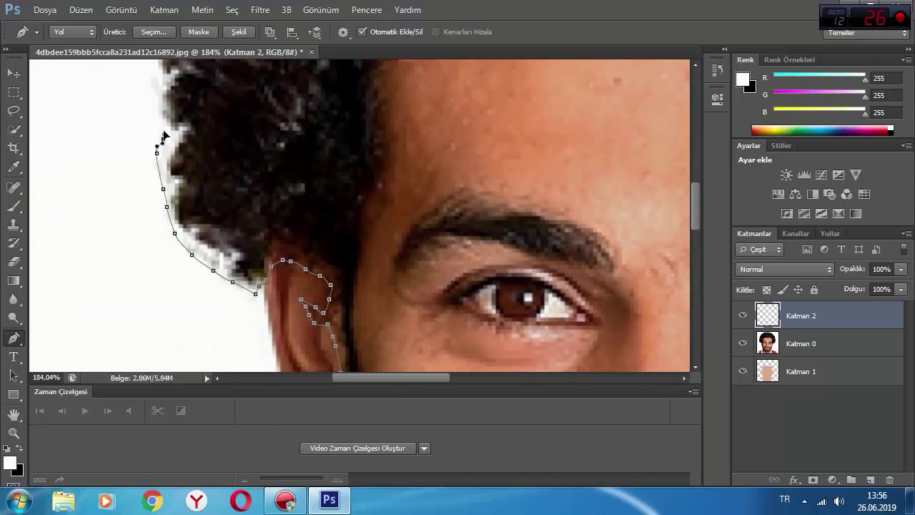
click(160, 119)
click(156, 97)
click(154, 79)
scroll(211, 180, up, 3)
scroll(211, 177, up, 7)
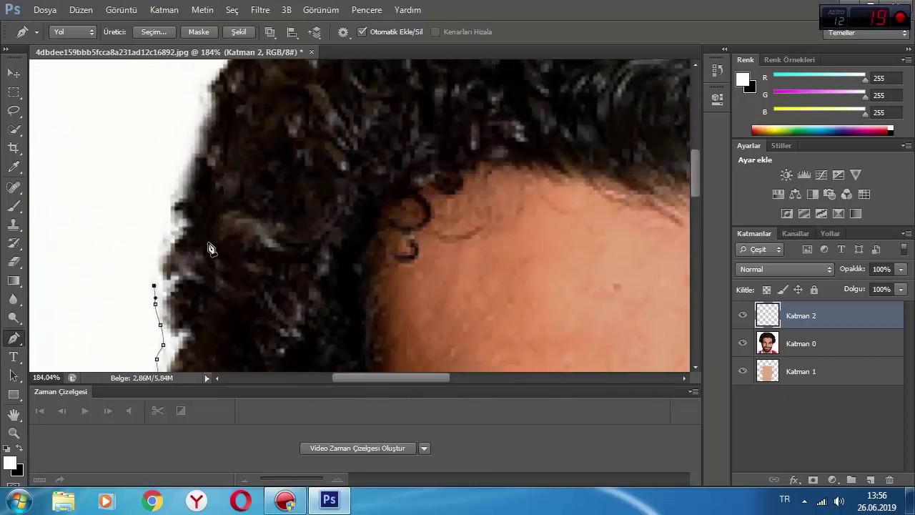
Step: Trace the left edge of the hair from forehead height up to where it curves towards the crown
click(153, 303)
drag(156, 281, 157, 274)
click(163, 262)
click(169, 246)
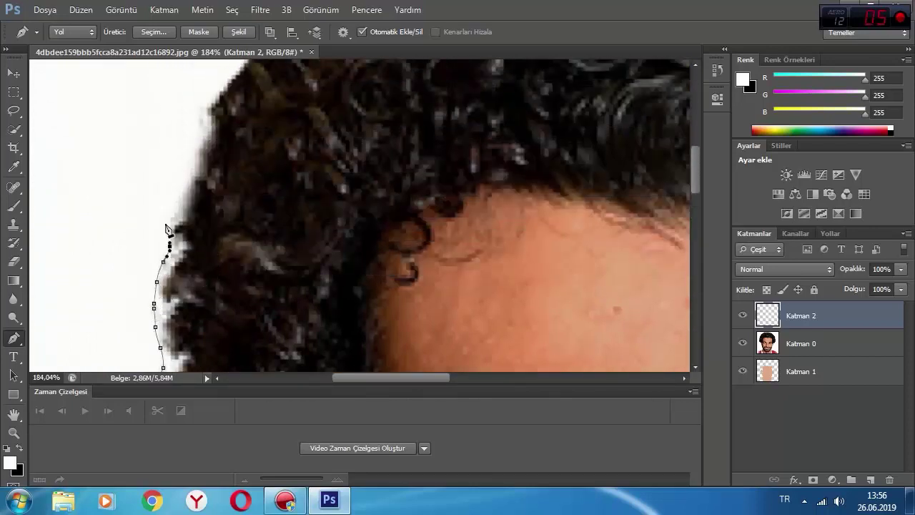
click(165, 222)
click(170, 204)
click(177, 184)
click(189, 155)
click(194, 138)
click(196, 129)
click(213, 97)
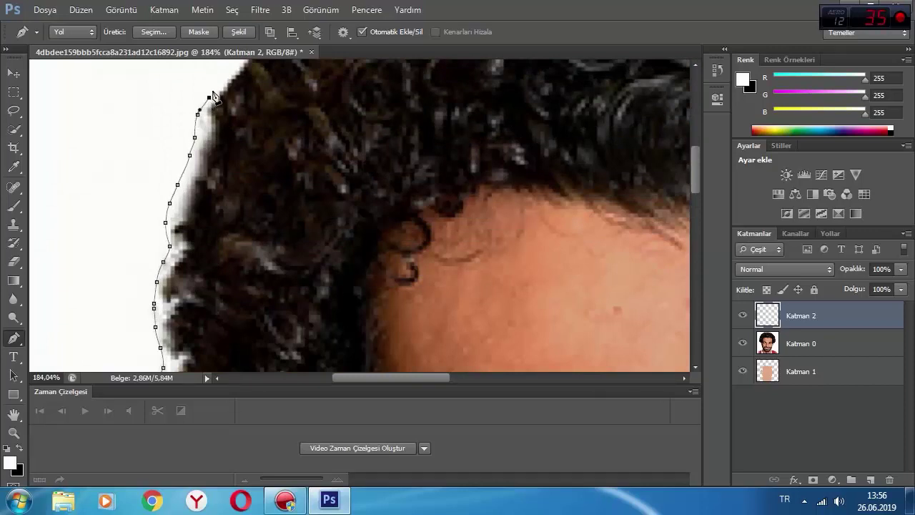
Step: Extend the path around the upper left curve of the curly hair
scroll(274, 159, up, 10)
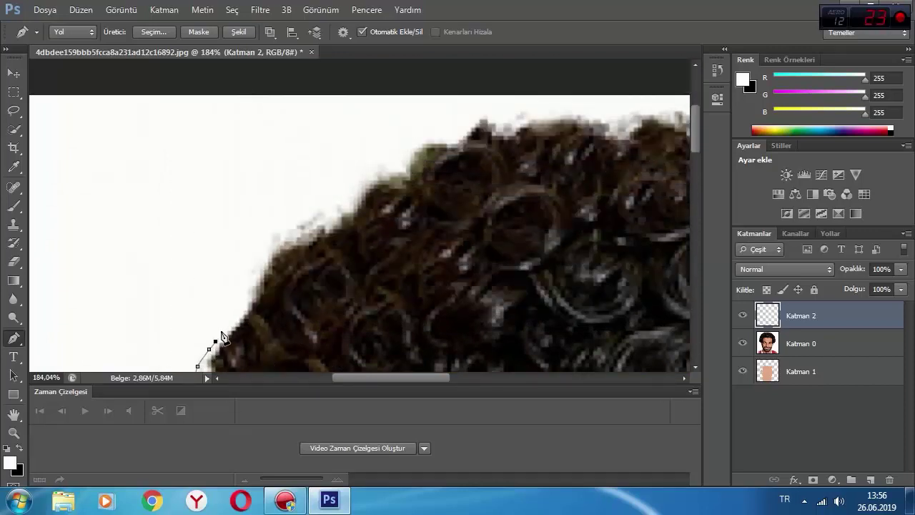
click(223, 331)
click(234, 314)
click(243, 301)
click(253, 273)
click(257, 261)
click(261, 250)
click(267, 242)
click(279, 227)
click(306, 212)
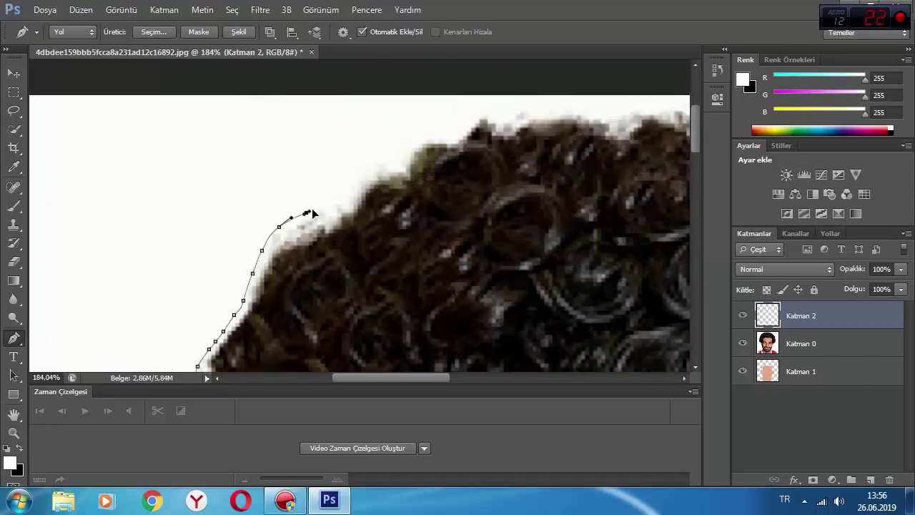
Step: Trace the stepped curls from the hair's upper left curve to the small peak at the crown's left end
click(338, 199)
click(355, 182)
click(377, 171)
click(396, 162)
click(410, 141)
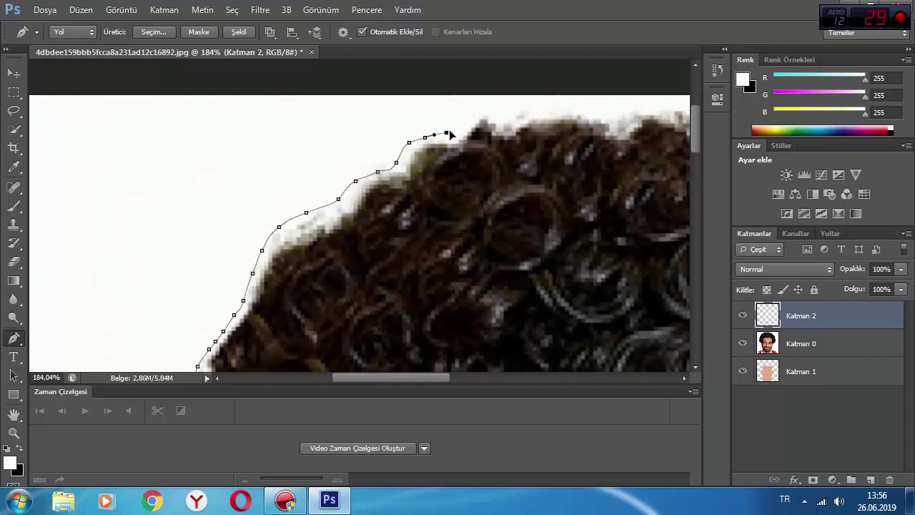
click(468, 120)
Step: Trace the left half of the hair's top edge, starting from the small peak of curls
click(487, 111)
click(507, 110)
click(530, 103)
click(556, 100)
drag(586, 105, 601, 109)
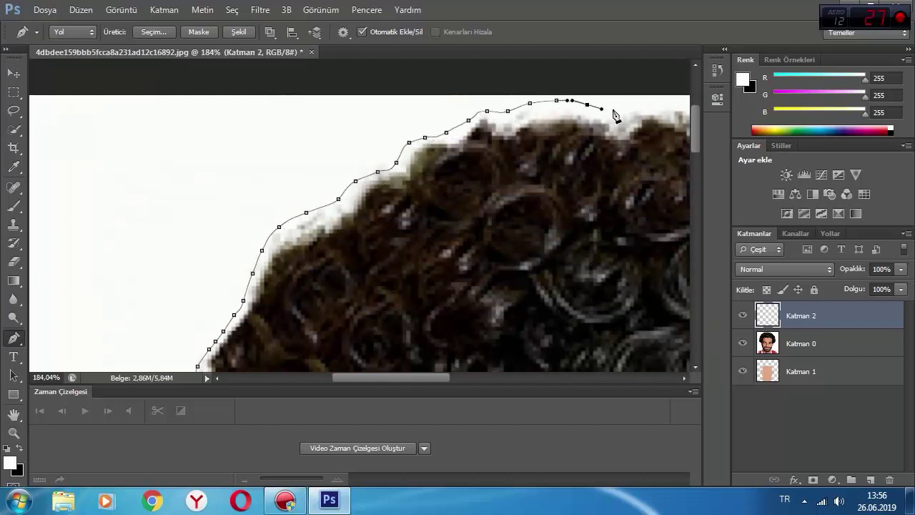
click(613, 109)
click(630, 106)
click(647, 104)
Step: Continue the path across the middle of the hair's top edge
drag(448, 379, 494, 378)
scroll(468, 339, up, 3)
click(384, 186)
click(402, 188)
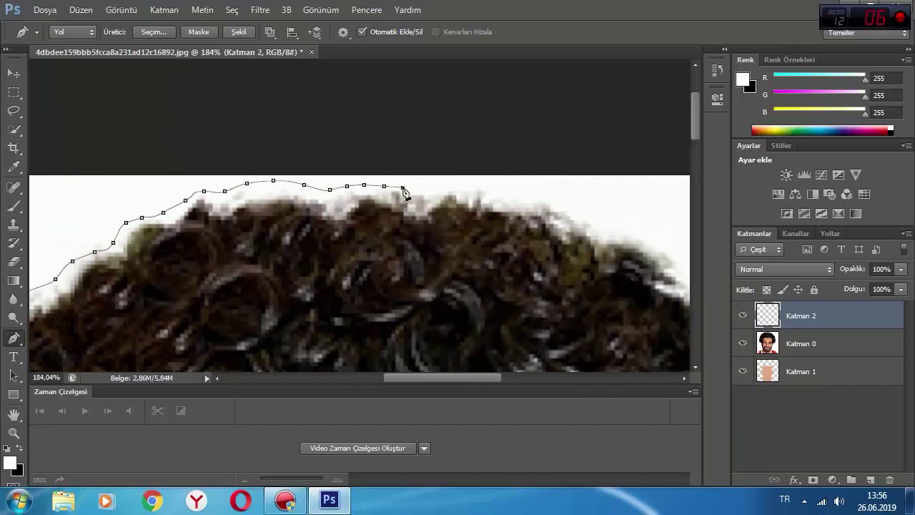
click(420, 189)
click(442, 188)
click(463, 186)
click(481, 187)
Step: Trace the right part of the hair's top edge down to the tuft where the crown starts to slope
click(513, 193)
click(531, 197)
drag(551, 200, 557, 201)
click(586, 217)
click(617, 234)
click(643, 240)
drag(668, 251, 674, 254)
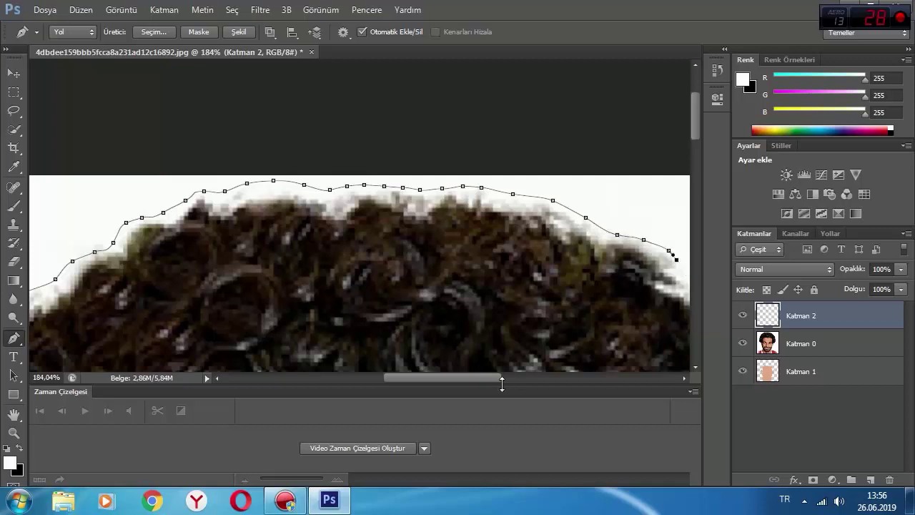
Step: Trace the hair's upper right slope from the first tuft down around the next protruding tuft of curls
drag(436, 379, 475, 379)
scroll(504, 315, down, 3)
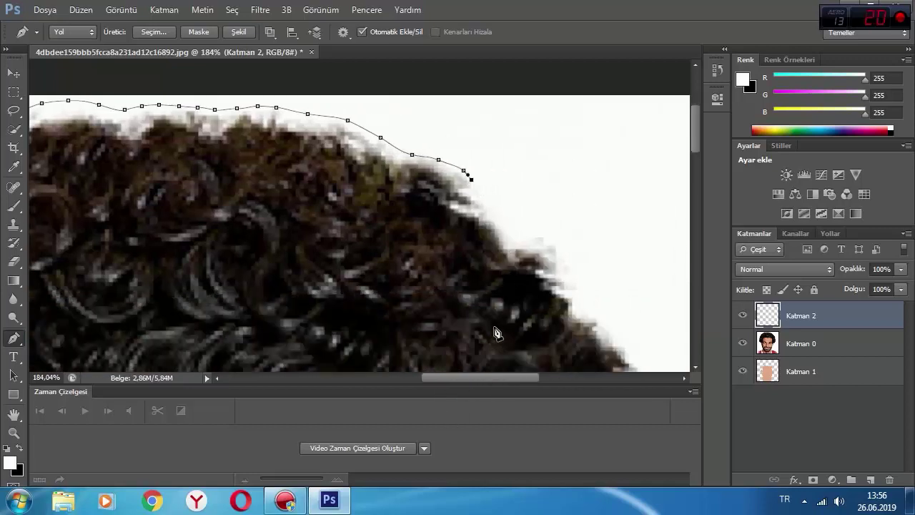
click(474, 184)
click(479, 191)
click(491, 212)
click(509, 231)
drag(522, 233, 529, 236)
click(545, 238)
click(564, 264)
click(567, 274)
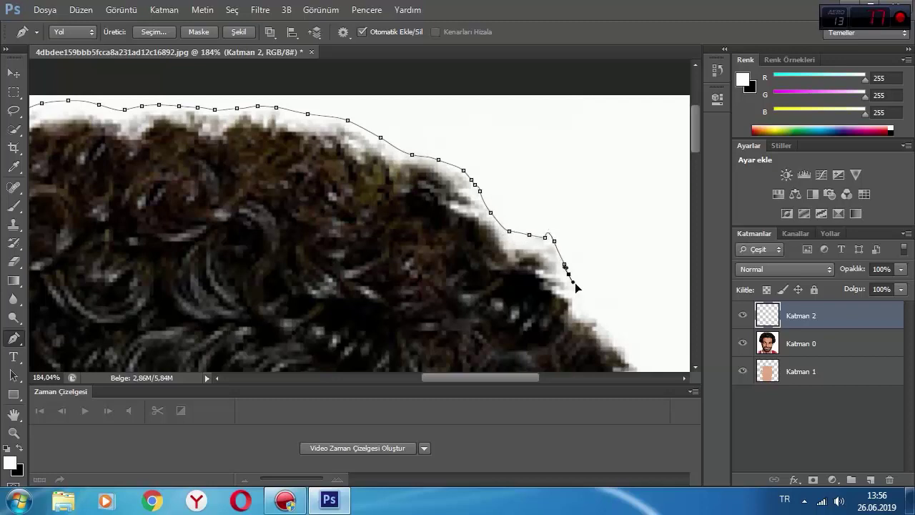
Step: Extend the path from the protruding tuft down the rest of the hair's upper right slope
click(579, 287)
click(586, 303)
click(599, 318)
click(613, 332)
click(617, 340)
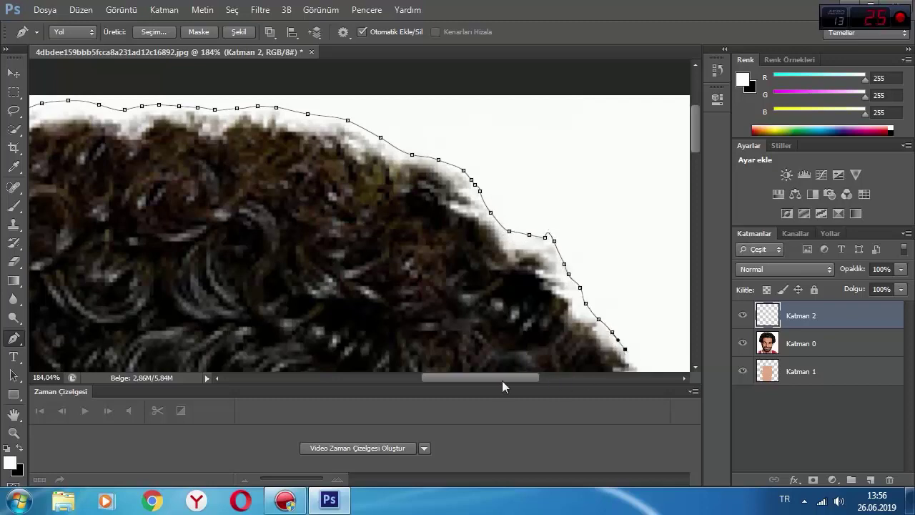
Step: Trace the hair's right edge down and around the pointed curls above forehead height
drag(503, 380, 539, 380)
scroll(536, 315, down, 7)
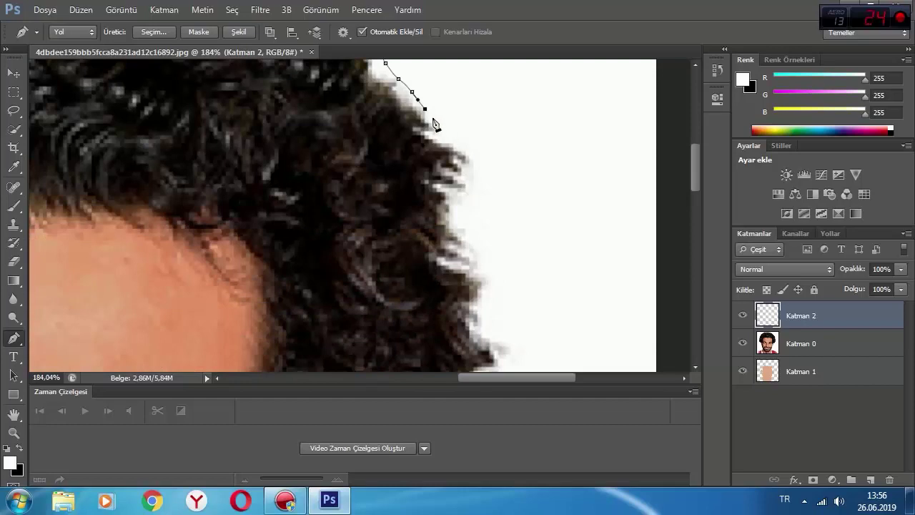
click(431, 120)
click(437, 136)
click(443, 135)
click(454, 146)
click(465, 153)
click(476, 160)
click(465, 176)
Step: Extend the path down the hair's right edge, from beneath the protruding tuft past the indentation to the next bulge of curls
click(468, 190)
click(458, 205)
click(460, 222)
click(469, 234)
click(475, 252)
click(480, 267)
click(486, 280)
click(484, 294)
click(481, 301)
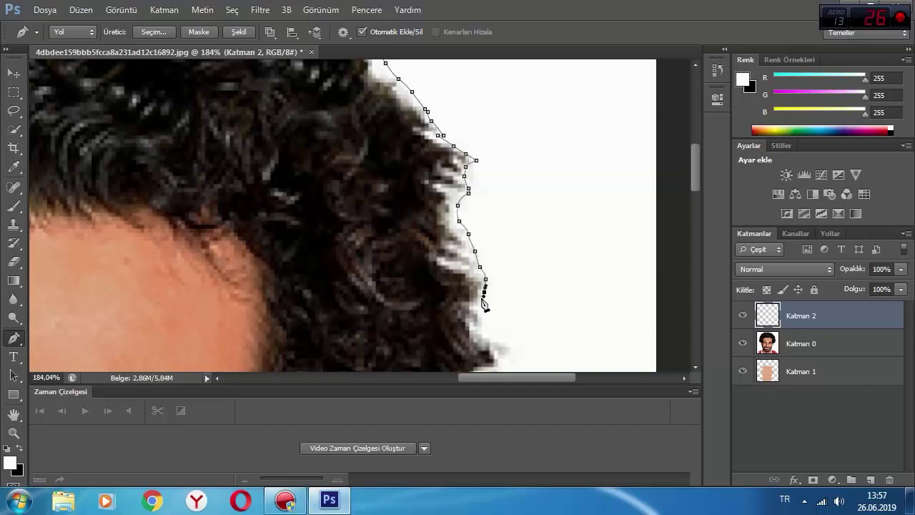
Step: Trace around the pointed curl that sticks out from the hair's right edge at forehead height
scroll(493, 295, down, 5)
drag(485, 164, 492, 176)
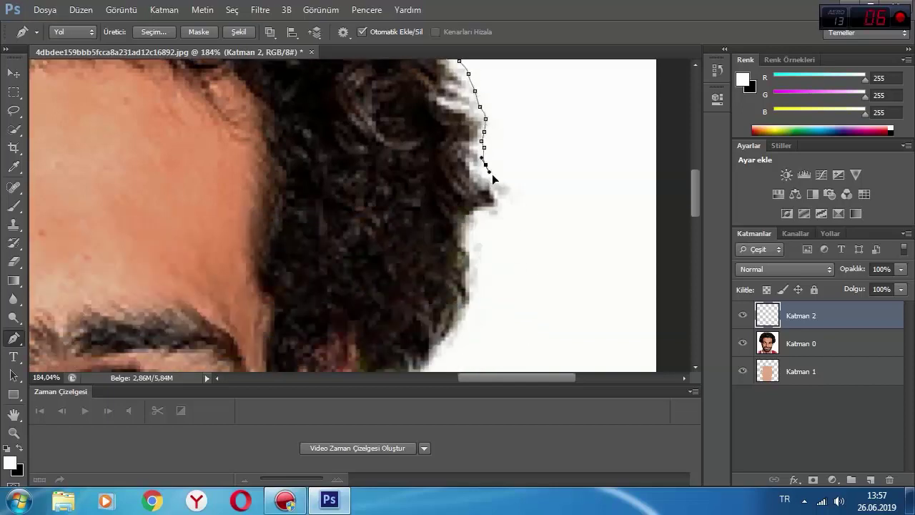
click(509, 197)
click(498, 211)
click(495, 219)
click(485, 224)
click(480, 237)
Step: Trace the hair's lower right curve down to the ear and close the outer hair-and-beard path at its starting point
click(480, 253)
click(478, 272)
click(471, 291)
click(464, 319)
click(452, 336)
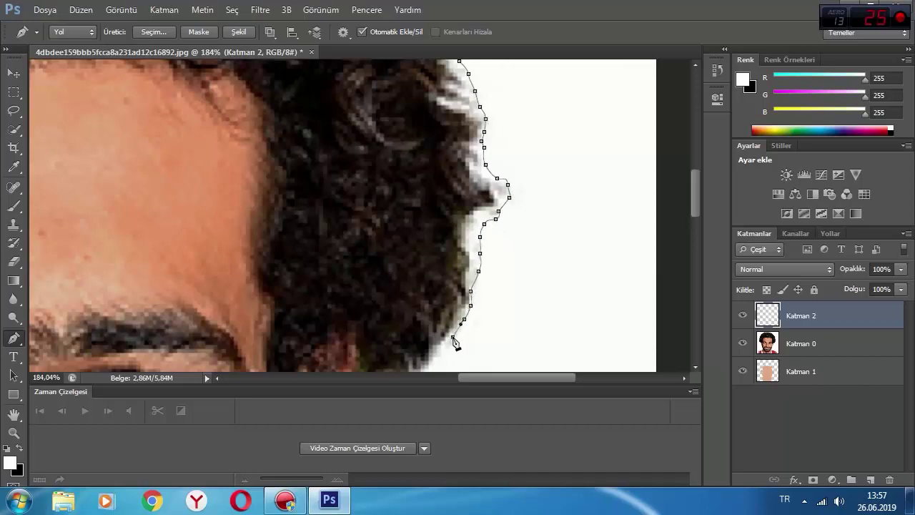
click(453, 351)
click(445, 352)
scroll(435, 356, down, 3)
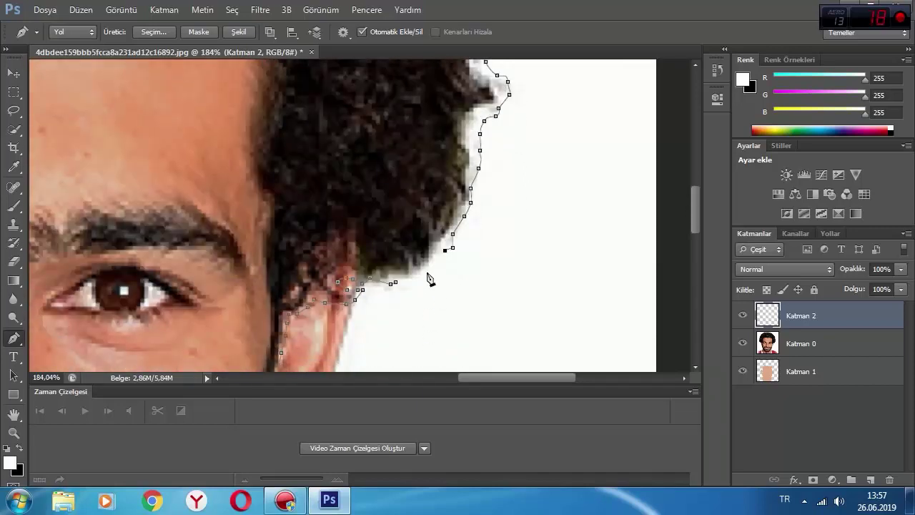
click(436, 255)
click(404, 283)
click(393, 285)
Step: Start an inner face path beneath the nose and trace the moustache's upper edge out to its left end
scroll(394, 285, down, 3)
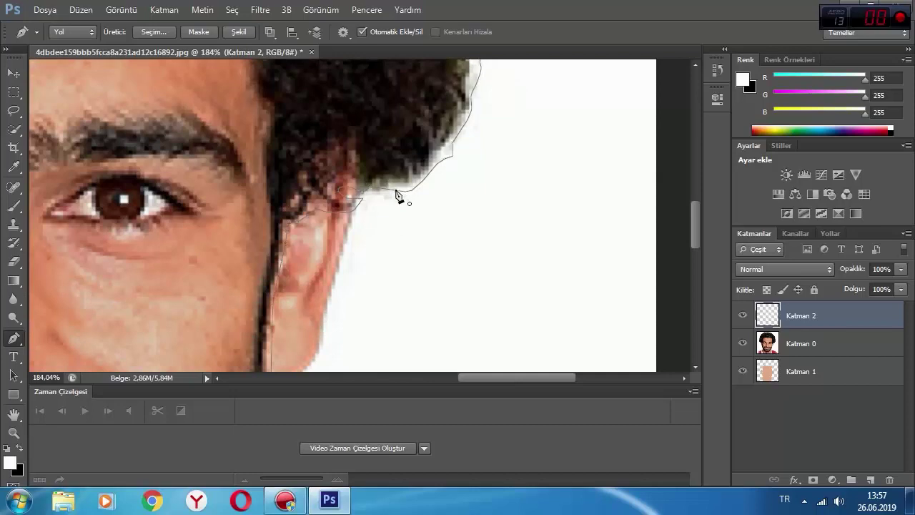
scroll(398, 196, down, 8)
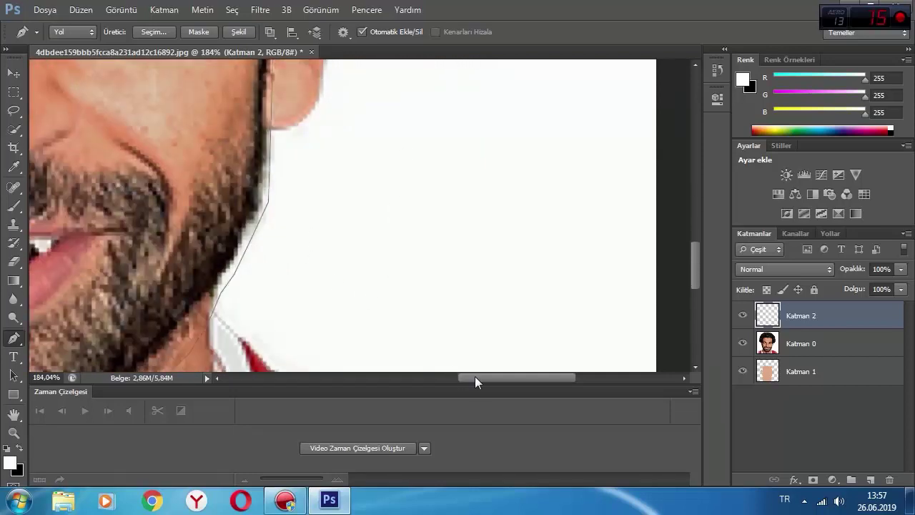
drag(475, 379, 405, 377)
scroll(315, 242, up, 2)
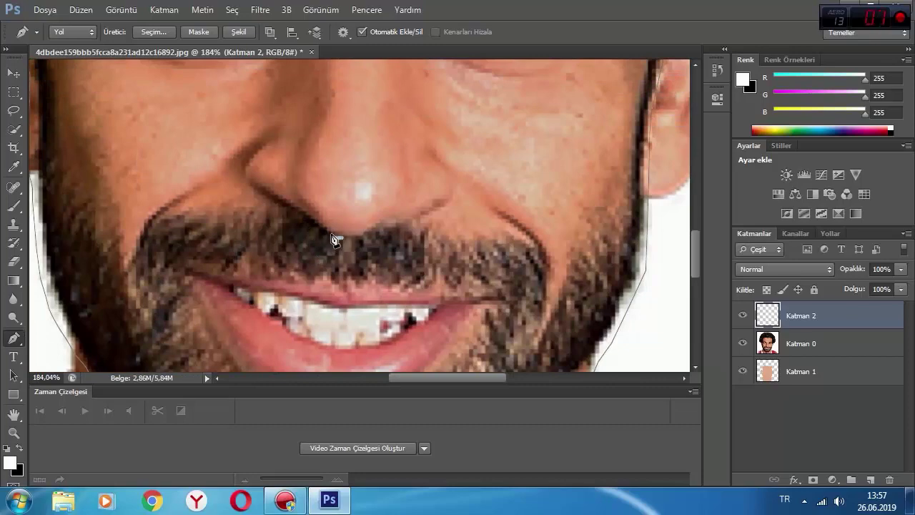
click(331, 234)
click(328, 231)
click(319, 223)
click(309, 215)
click(301, 210)
click(284, 205)
click(261, 198)
click(163, 198)
click(136, 215)
Step: Trace the left cheek's beard edge up along the sideburn to eye level
scroll(128, 211, up, 2)
drag(396, 378, 355, 386)
scroll(363, 347, up, 3)
click(333, 303)
click(310, 271)
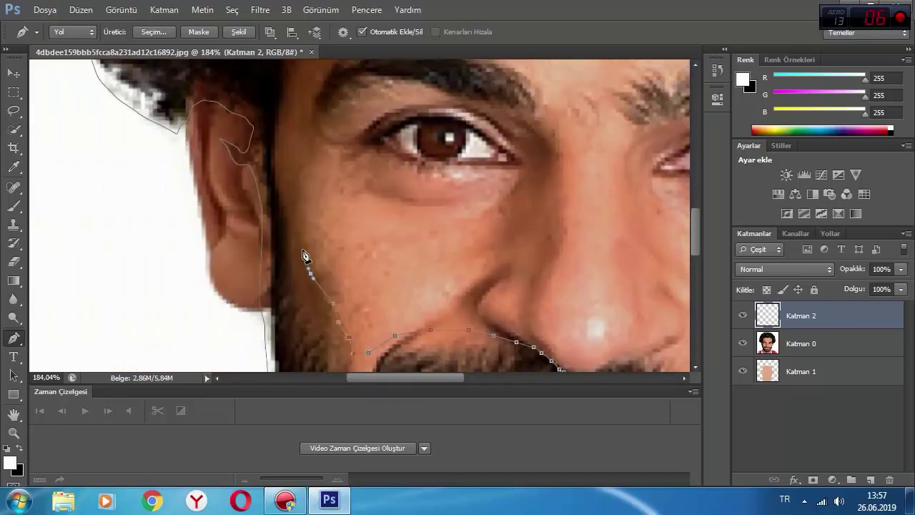
drag(287, 179, 287, 138)
drag(290, 107, 291, 99)
Step: Trace the left temple's hairline from the sideburn up past the eyebrow to the small loose curl
scroll(332, 143, up, 5)
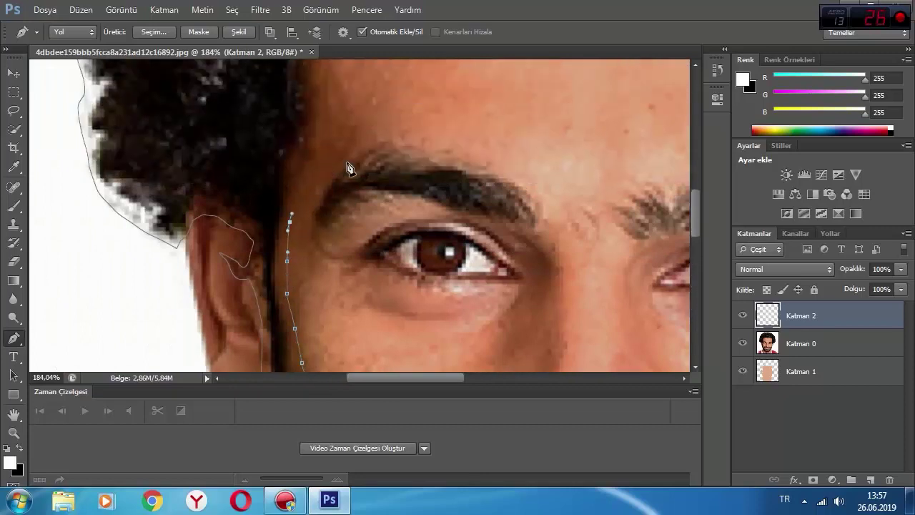
click(307, 198)
click(319, 183)
click(330, 133)
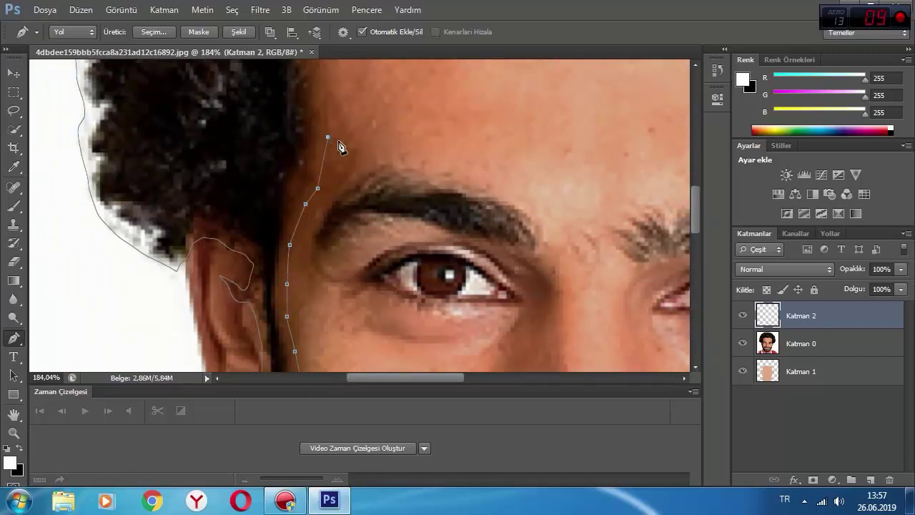
scroll(336, 250, up, 5)
click(327, 250)
click(328, 212)
click(317, 175)
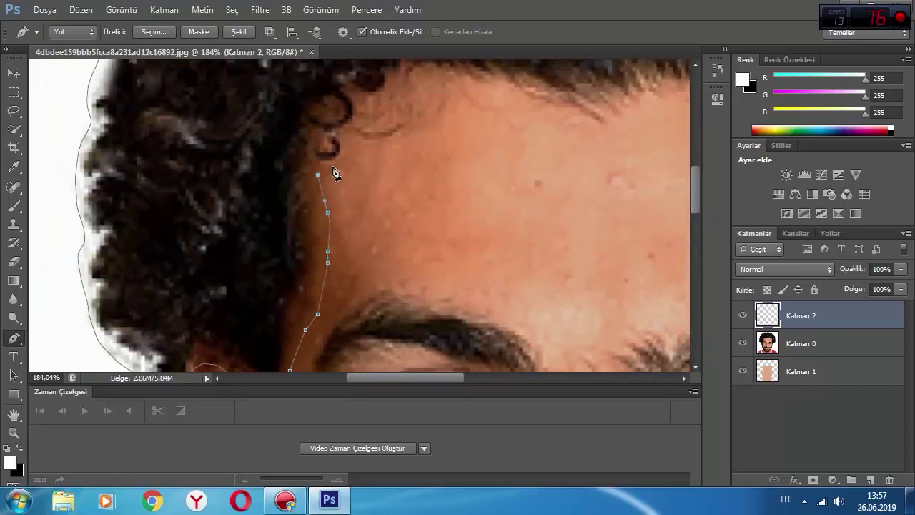
Step: Trace around the small loose curl and along the left part of the forehead hairline
click(334, 168)
click(342, 134)
scroll(371, 163, up, 3)
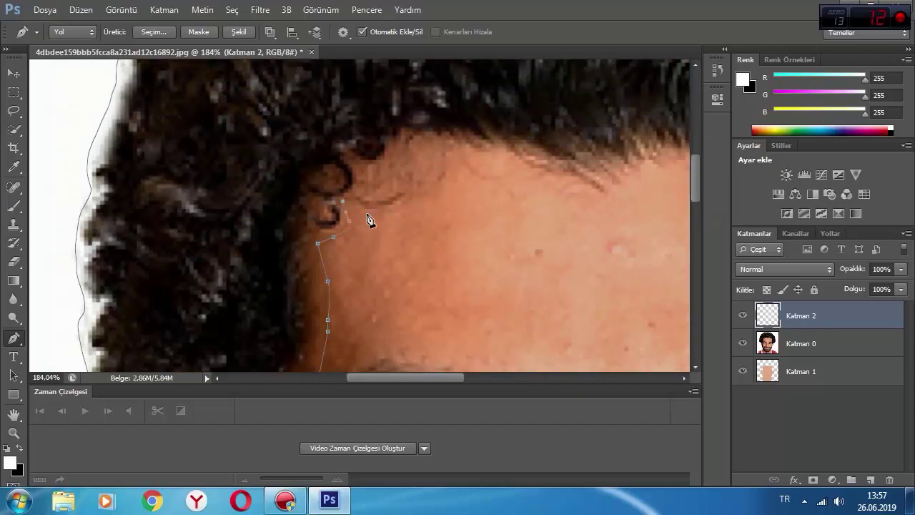
click(371, 208)
click(404, 205)
click(422, 197)
click(445, 186)
Step: Outline the hanging strand on the forehead and continue along the hairline past its lowest point at the middle
click(482, 181)
click(503, 193)
click(518, 196)
click(529, 195)
click(515, 188)
click(503, 181)
drag(518, 163, 536, 173)
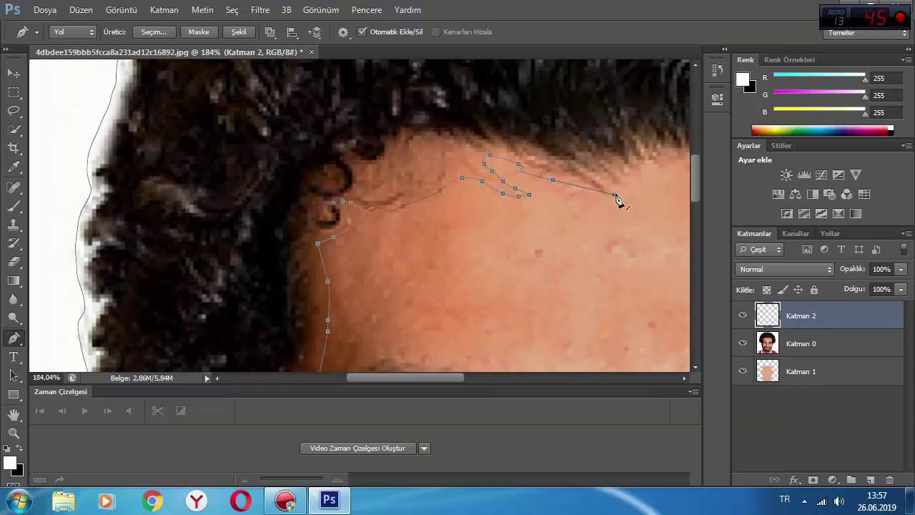
drag(619, 193, 647, 176)
Step: Trace the right half of the forehead hairline around its corner and down towards the right temple
drag(460, 379, 533, 377)
drag(296, 171, 317, 170)
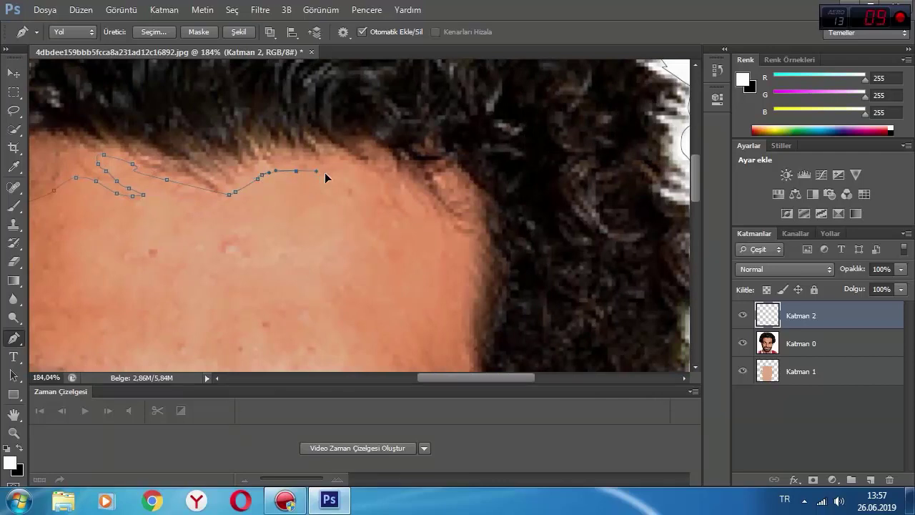
click(376, 181)
drag(379, 197, 405, 211)
drag(448, 235, 459, 238)
click(466, 240)
drag(458, 308, 453, 335)
Step: Trace the right temple's hairline down past the eyebrow and along the sideburn to below eye level
scroll(453, 335, down, 3)
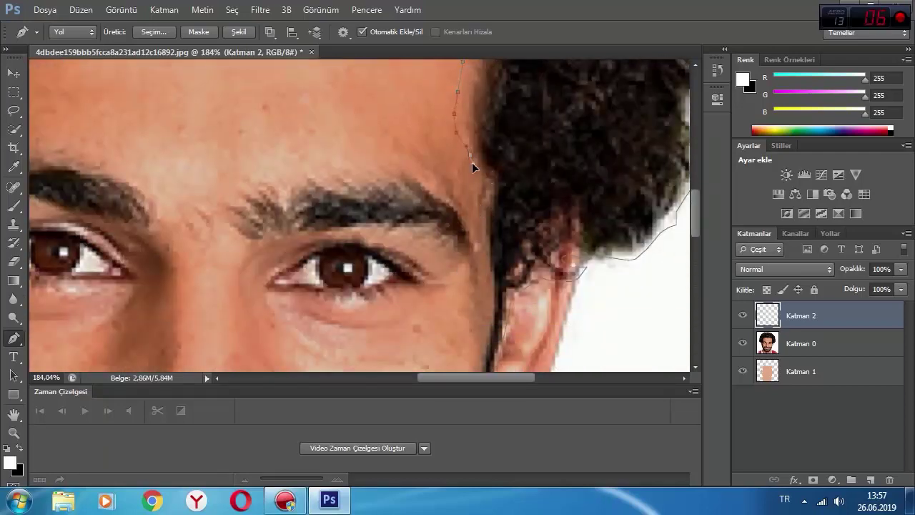
drag(481, 193, 479, 216)
click(483, 260)
click(487, 278)
click(487, 302)
click(488, 318)
click(481, 338)
click(480, 355)
Step: Trace the right cheek's beard edge and the moustache's right upper edge, closing the inner face path beneath the nose
scroll(480, 359, down, 2)
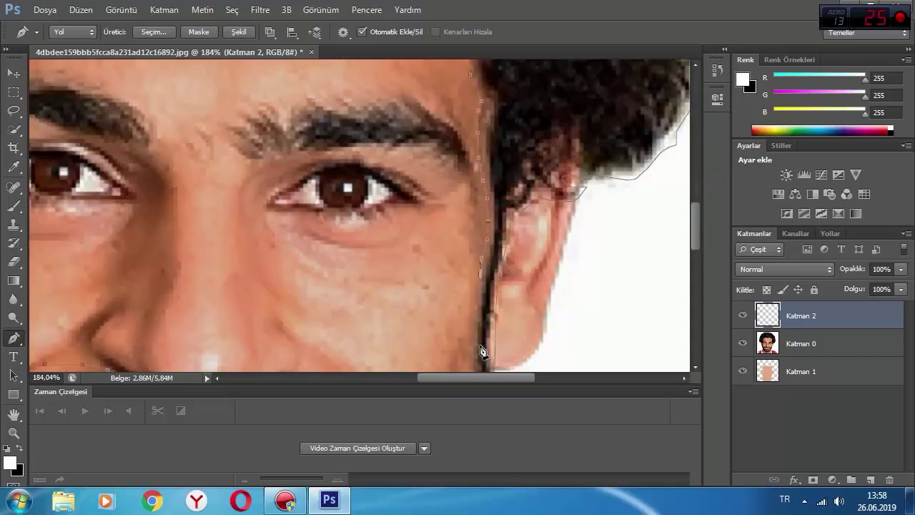
scroll(475, 317, down, 2)
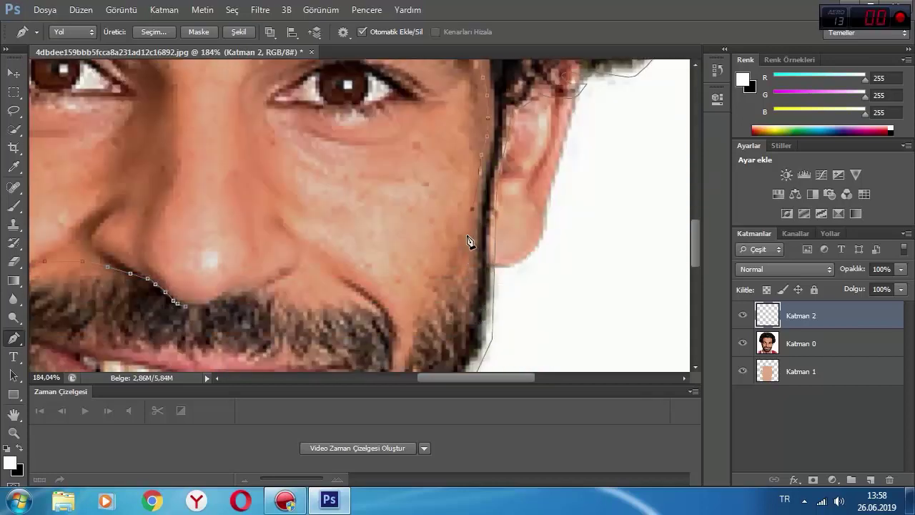
drag(434, 269, 211, 319)
click(287, 292)
click(252, 290)
scroll(211, 320, down, 10)
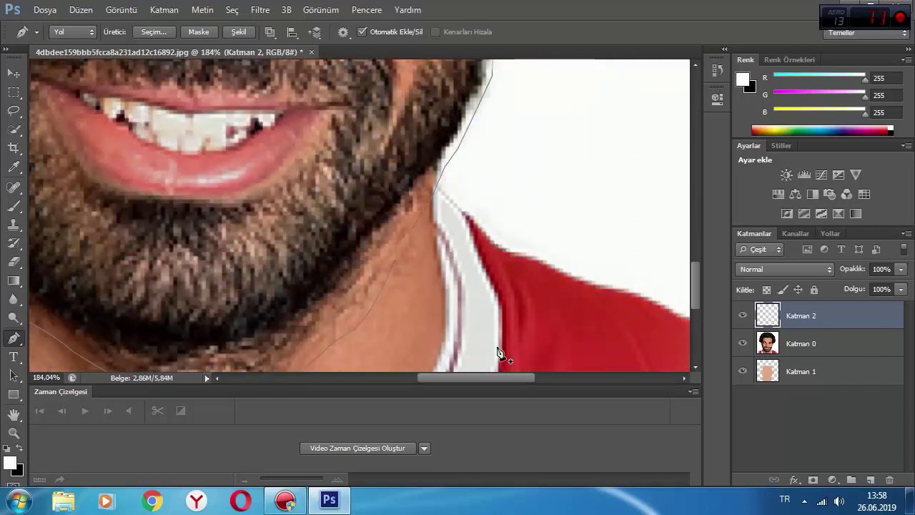
drag(500, 378, 473, 378)
scroll(377, 296, up, 3)
scroll(313, 275, down, 2)
scroll(312, 279, up, 3)
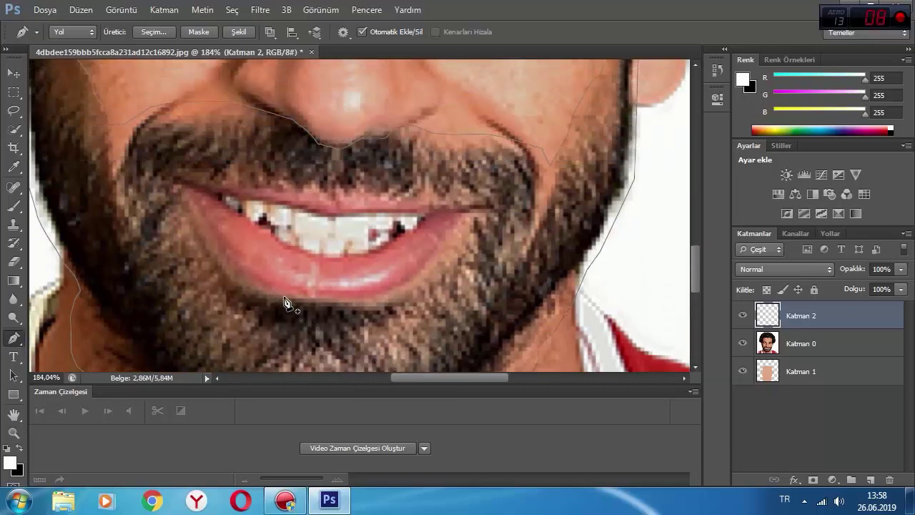
scroll(288, 306, down, 1)
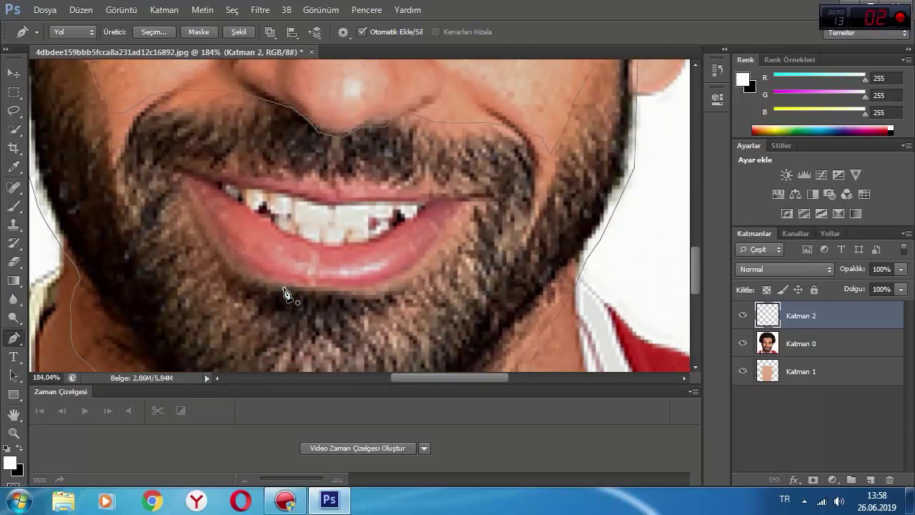
drag(284, 289, 200, 234)
mouse_move(178, 195)
mouse_down()
mouse_move(171, 165)
mouse_move(187, 163)
mouse_move(336, 190)
mouse_move(478, 195)
mouse_move(424, 267)
mouse_up()
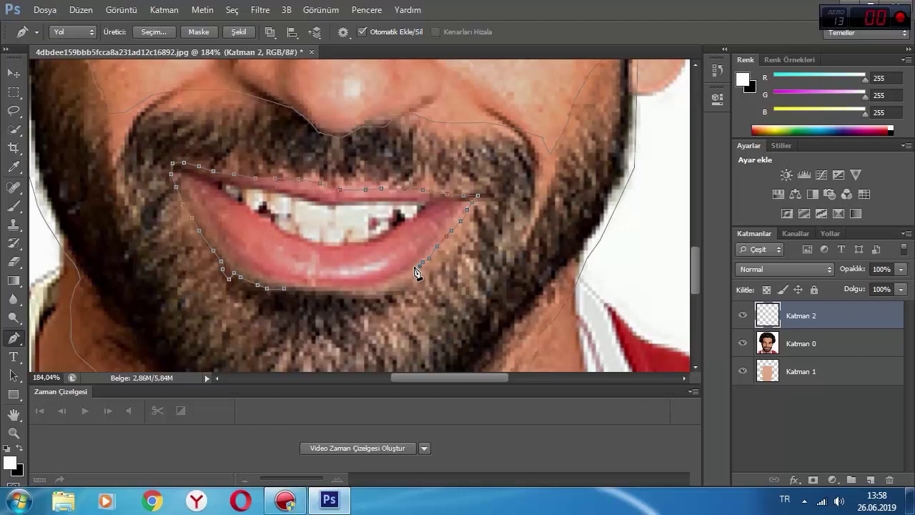
drag(417, 272, 390, 290)
key(Delete)
Step: Trace the mouth from beneath the lower lip around its left corner and along the upper lip to the right corner
scroll(313, 294, down, 2)
scroll(290, 292, up, 2)
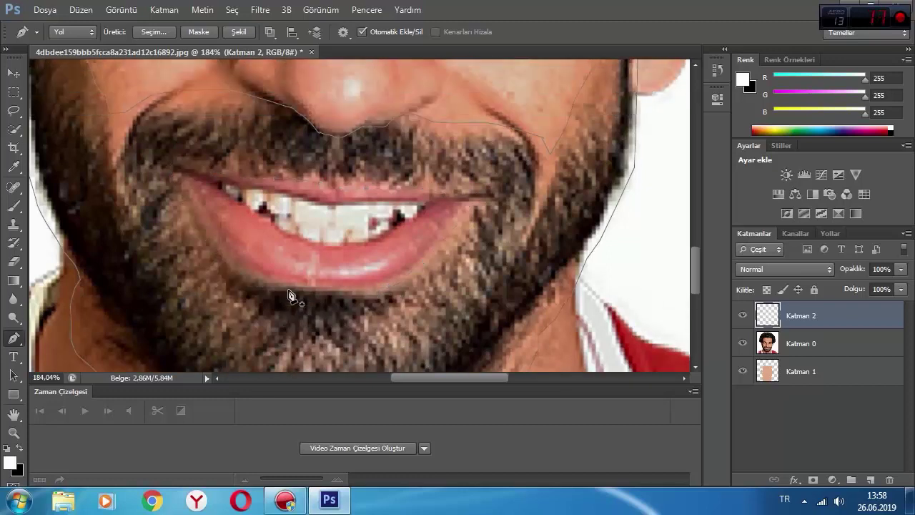
scroll(290, 294, down, 2)
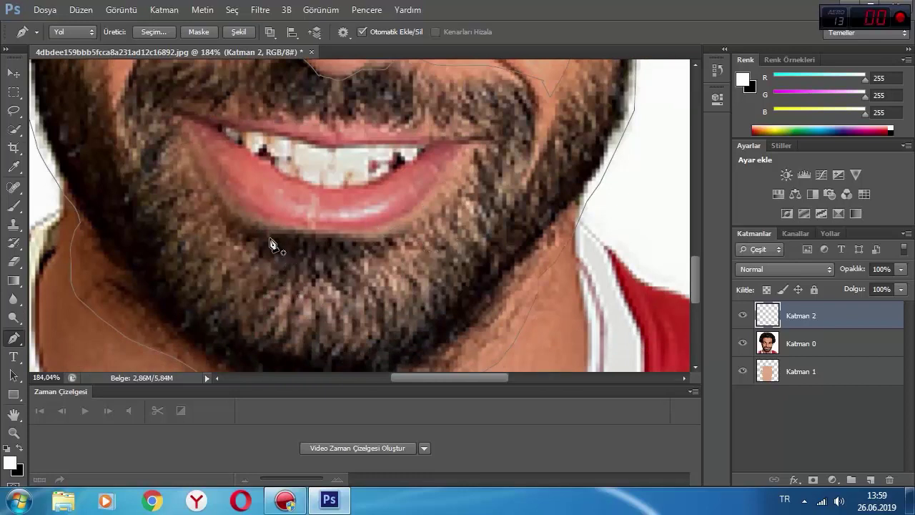
mouse_move(271, 230)
mouse_down()
mouse_move(231, 223)
mouse_move(176, 127)
mouse_move(180, 107)
mouse_move(238, 126)
mouse_up()
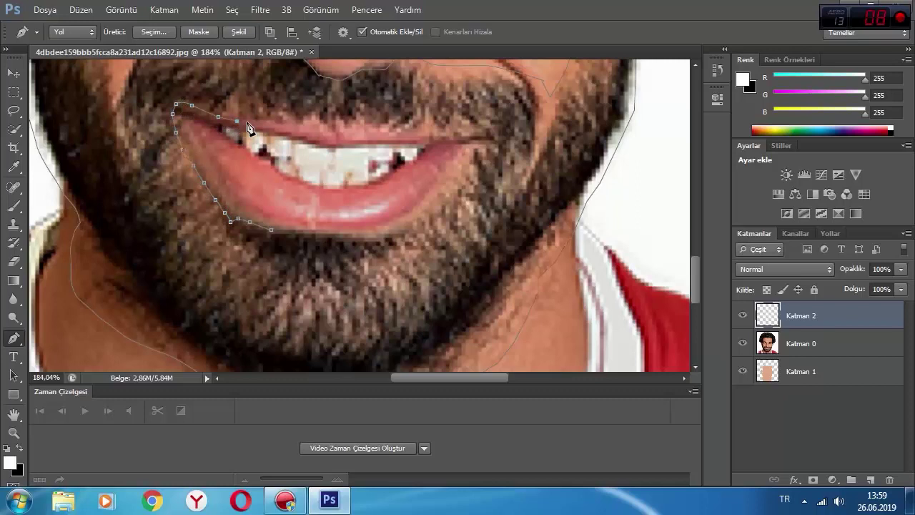
click(250, 122)
drag(298, 130, 361, 138)
click(424, 132)
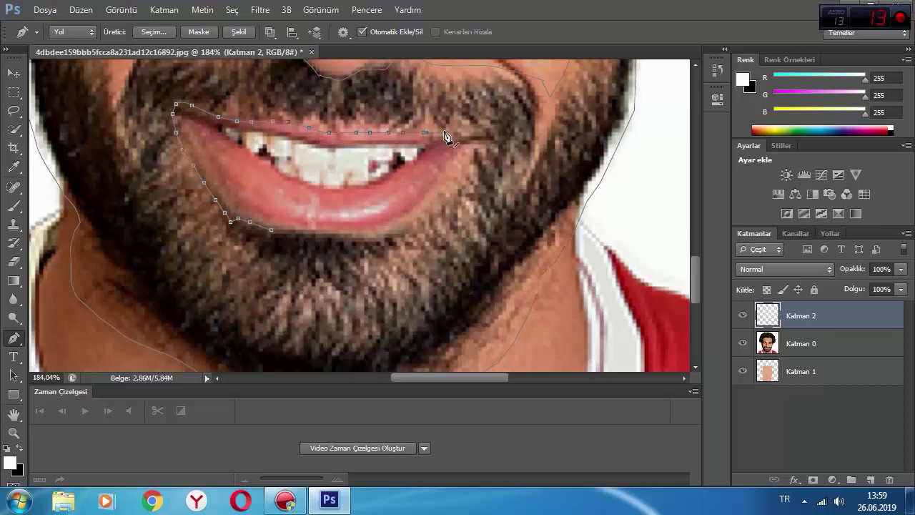
click(463, 135)
click(487, 135)
Step: Trace the lower lip's edge from the mouth's right corner back to the starting point, closing the mouth path
click(472, 148)
click(464, 168)
click(448, 173)
click(439, 187)
click(427, 197)
click(413, 207)
click(396, 223)
click(384, 226)
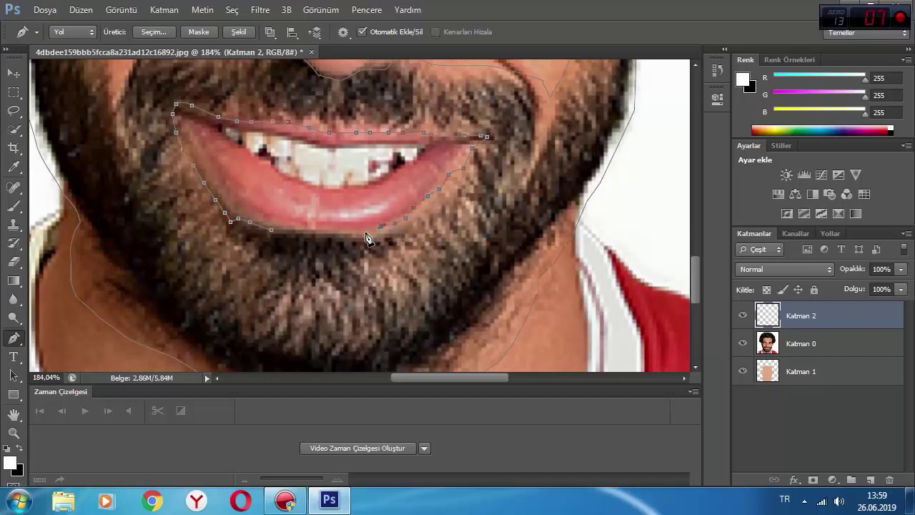
click(366, 233)
click(357, 232)
click(272, 230)
Step: Start a path at the right eyebrow's inner end and trace around it and along the eyebrow's upper edge
scroll(286, 230, up, 10)
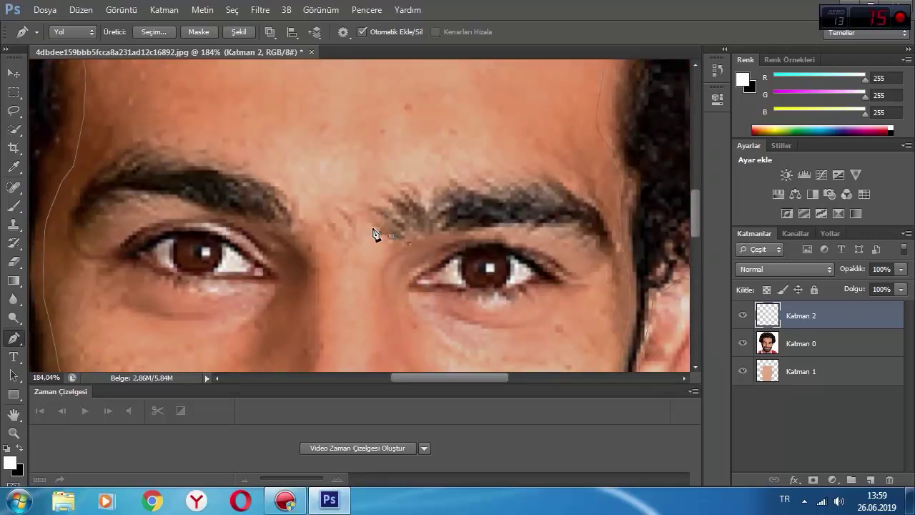
click(373, 228)
click(365, 218)
click(363, 202)
click(371, 189)
click(378, 178)
click(389, 175)
click(437, 176)
click(471, 174)
click(508, 171)
Step: Trace the right eyebrow's outer end and lower edge, closing its path
drag(539, 170, 546, 170)
drag(564, 170, 577, 181)
click(607, 227)
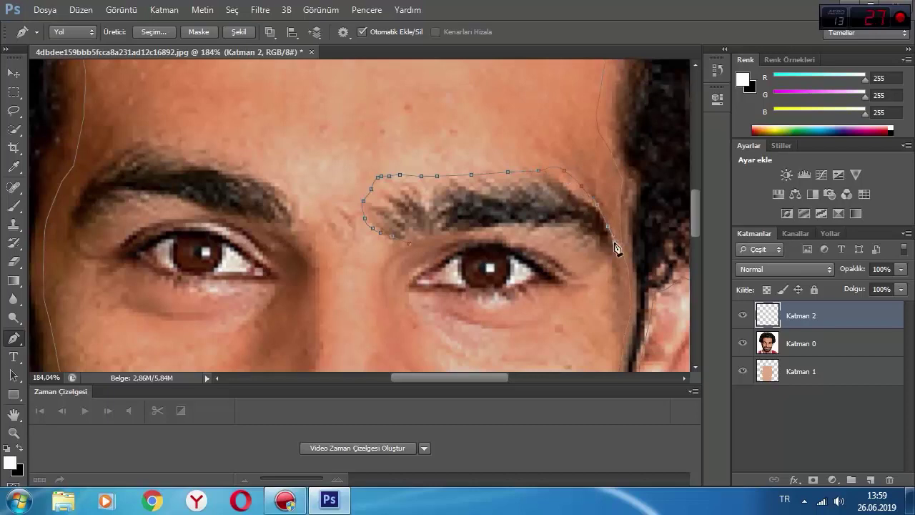
click(618, 259)
click(603, 260)
click(571, 246)
click(531, 232)
click(498, 231)
Step: Start a path at the left eyebrow's outer end and trace along its upper edge to the inner end
click(92, 228)
drag(83, 237, 68, 224)
click(74, 203)
drag(83, 185, 114, 153)
drag(131, 135, 192, 144)
drag(215, 154, 268, 175)
click(241, 158)
drag(282, 183, 290, 189)
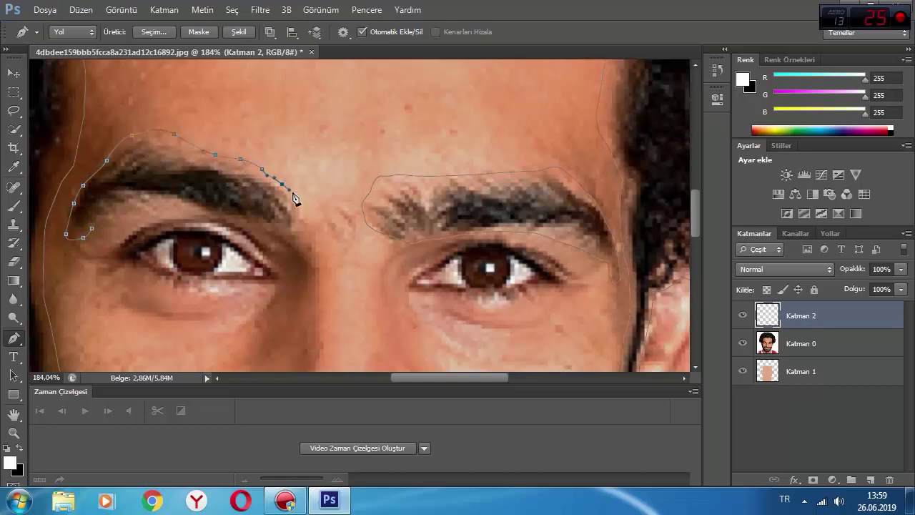
Step: Trace the left eyebrow's inner end and lower edge back towards the outer end, closing its path
click(277, 237)
click(239, 228)
click(190, 213)
click(160, 212)
click(144, 214)
click(126, 220)
Step: Hide the Katman 0 photo layer and fill the hair, beard and eyebrow paths with black (000000) on Katman 2
scroll(300, 225, down, 5)
scroll(480, 204, down, 6)
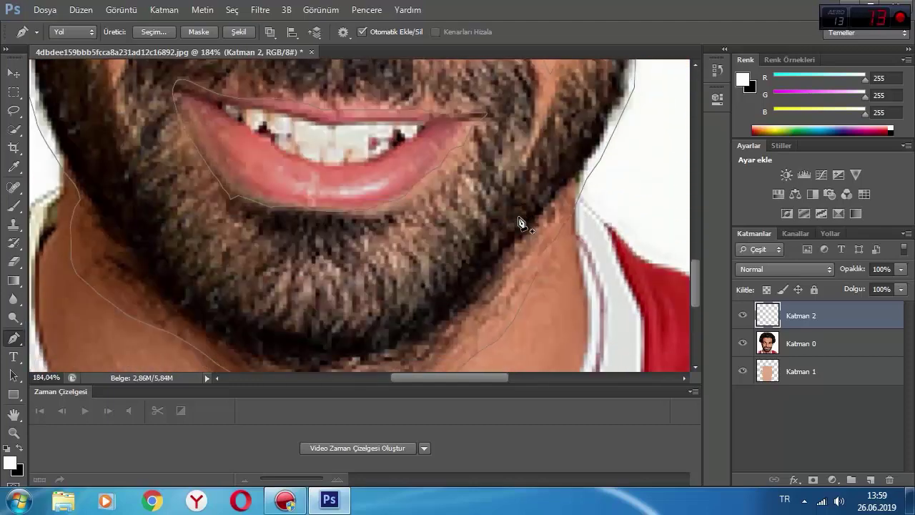
click(743, 344)
scroll(372, 253, up, 5)
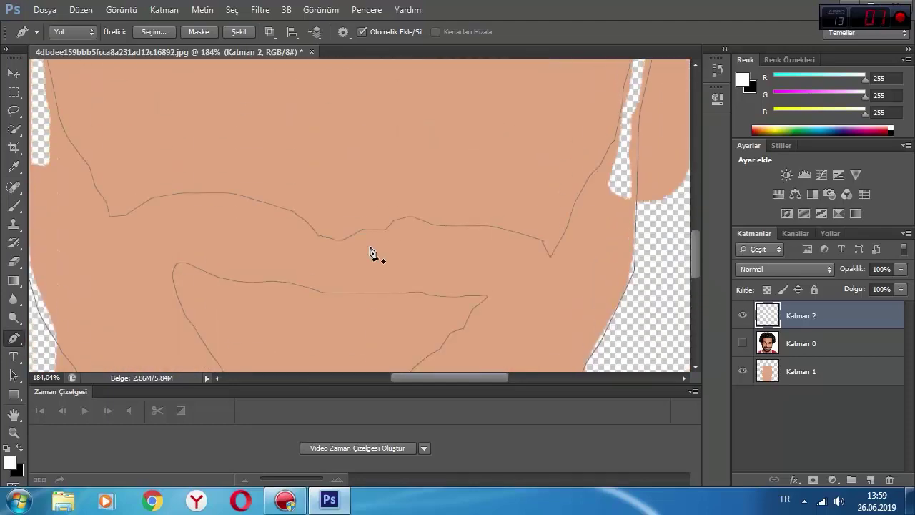
right_click(371, 253)
click(419, 237)
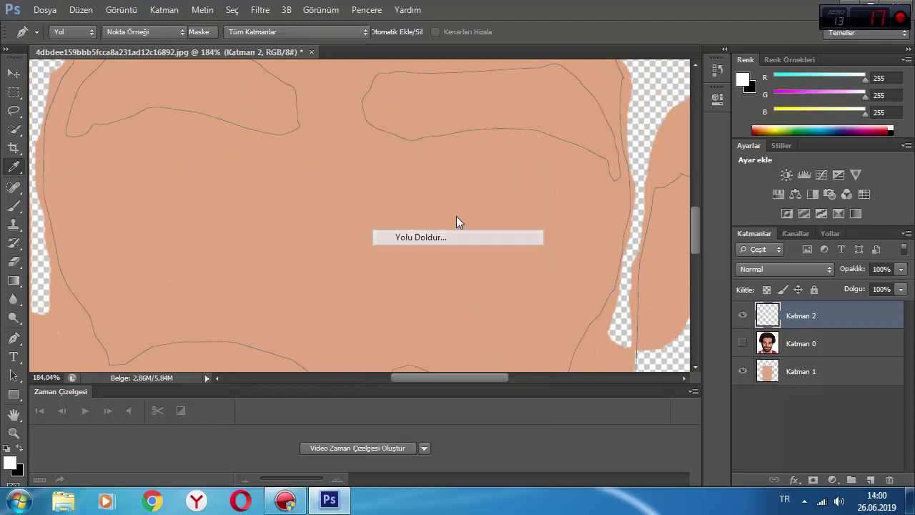
click(708, 85)
click(672, 115)
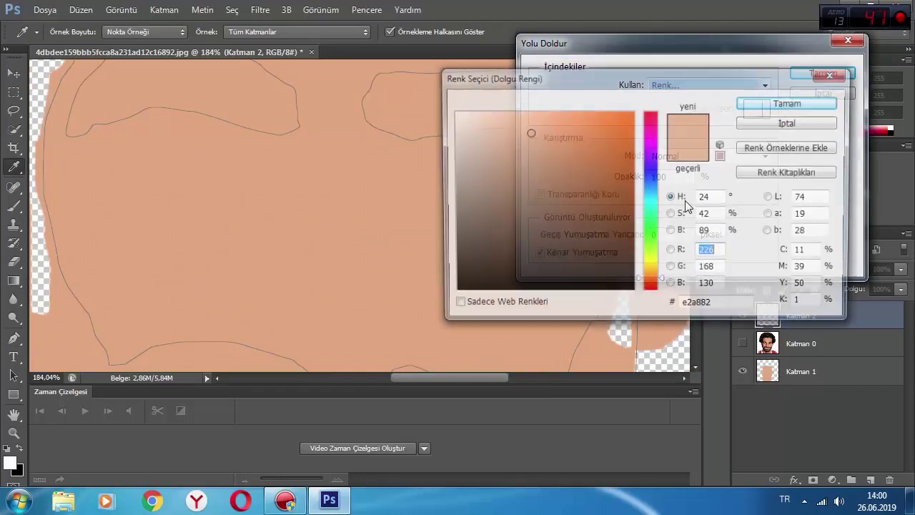
click(650, 290)
drag(613, 286, 636, 296)
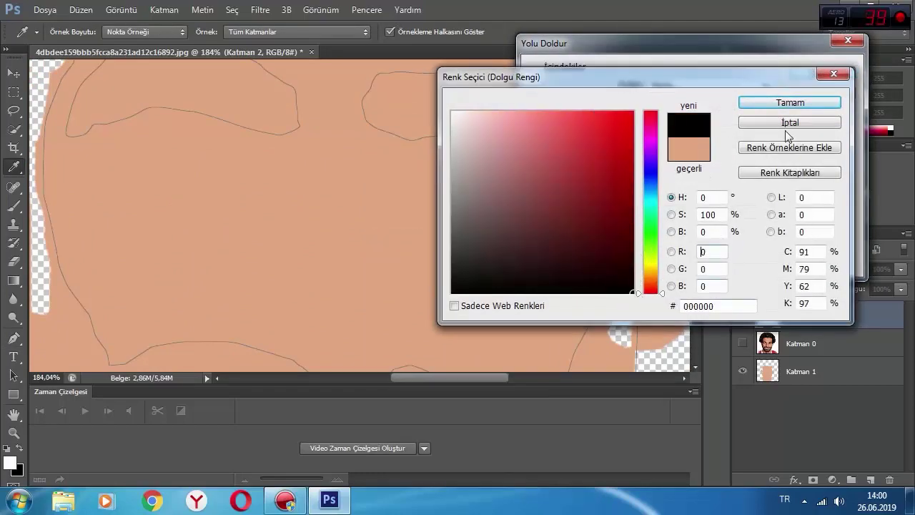
click(781, 94)
click(811, 74)
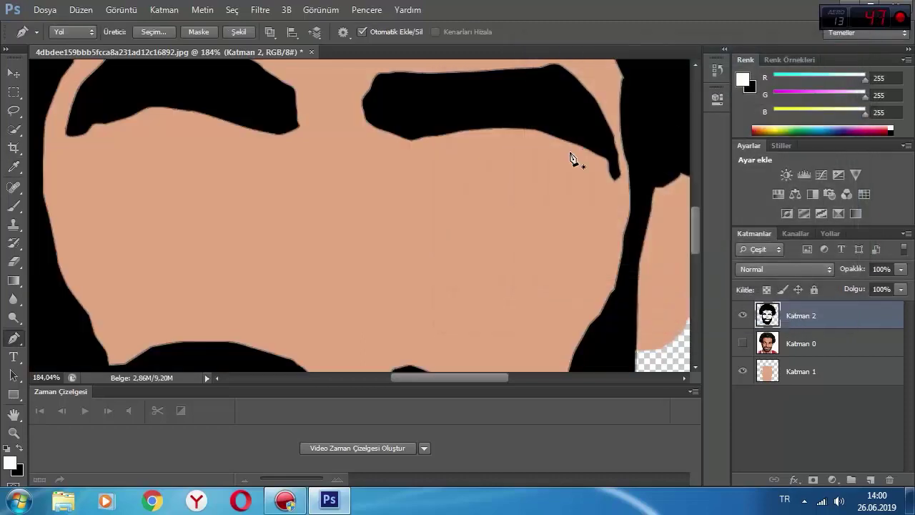
Step: Start a Pen path beneath the white gaps along the forehead hairline and trace it to the tip of the left skin notch
click(14, 433)
drag(278, 266, 220, 254)
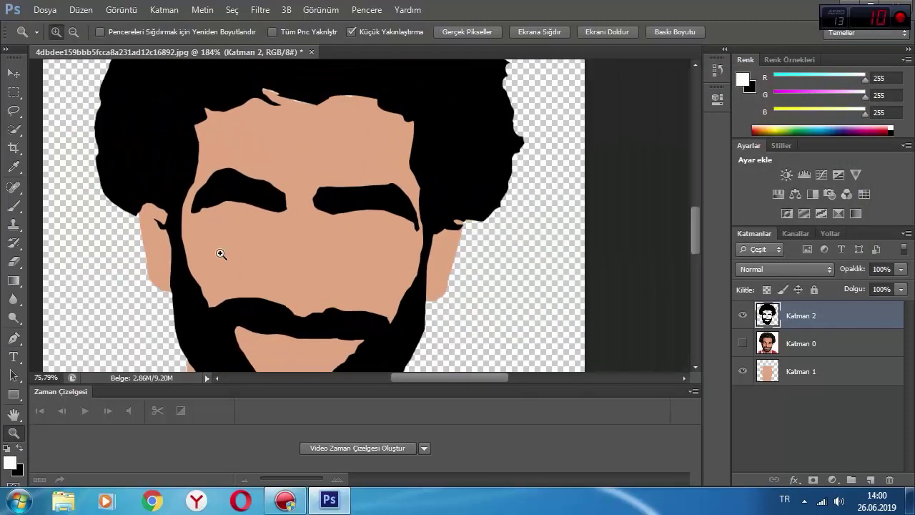
alt+click(281, 250)
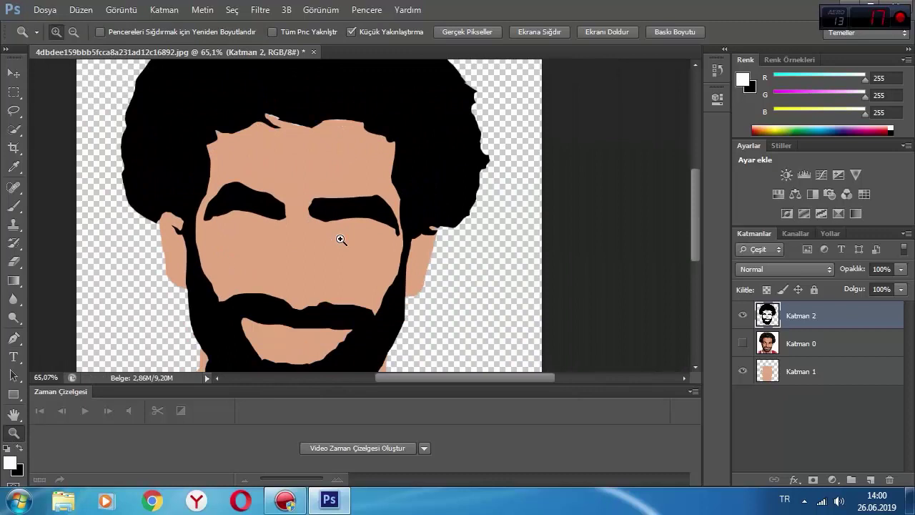
scroll(367, 214, down, 3)
scroll(368, 214, up, 3)
click(309, 156)
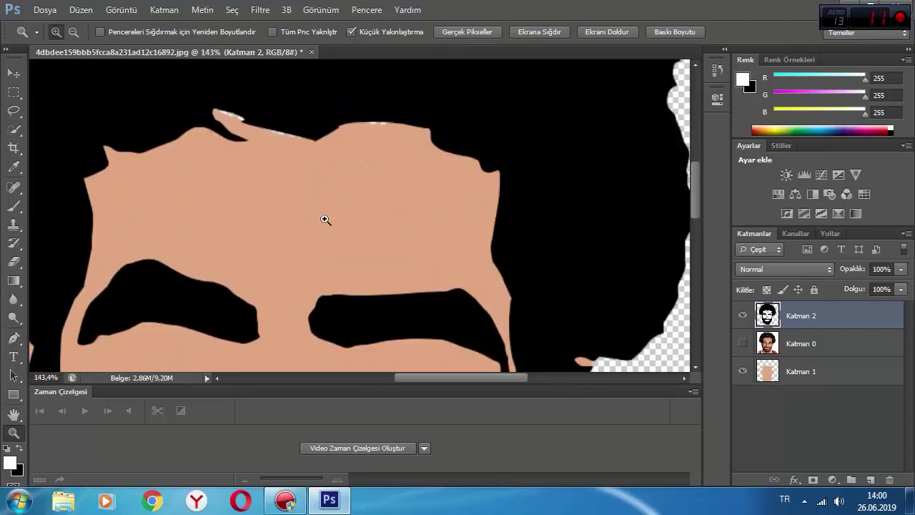
scroll(324, 219, up, 1)
drag(247, 183, 283, 189)
scroll(77, 297, up, 3)
click(13, 337)
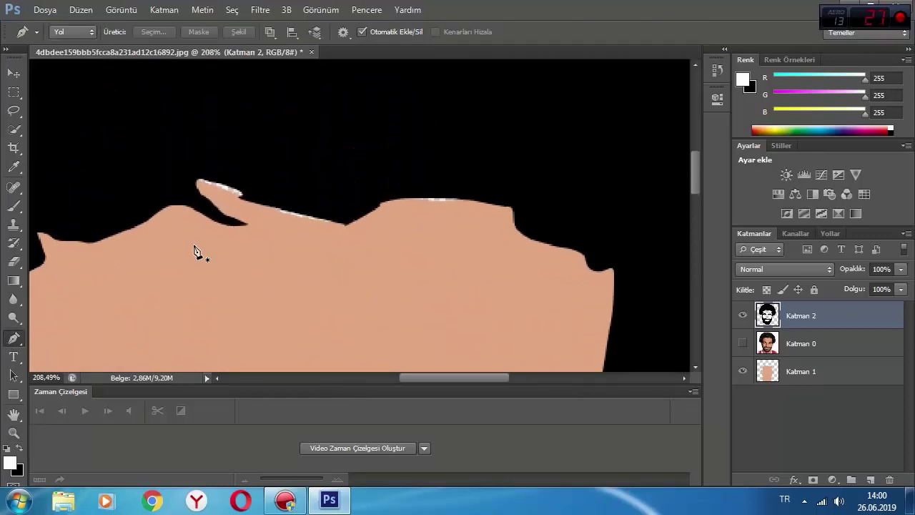
click(332, 223)
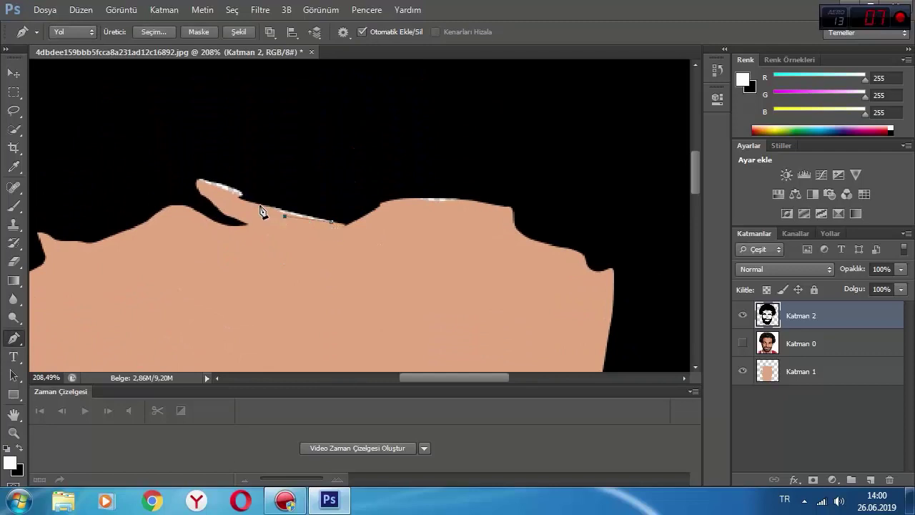
click(259, 206)
click(231, 195)
click(192, 181)
Step: Loop the path through the black hair and back beneath the right-hand white gap, closing it at its starting point
drag(212, 159, 287, 157)
drag(343, 155, 420, 157)
drag(460, 162, 465, 173)
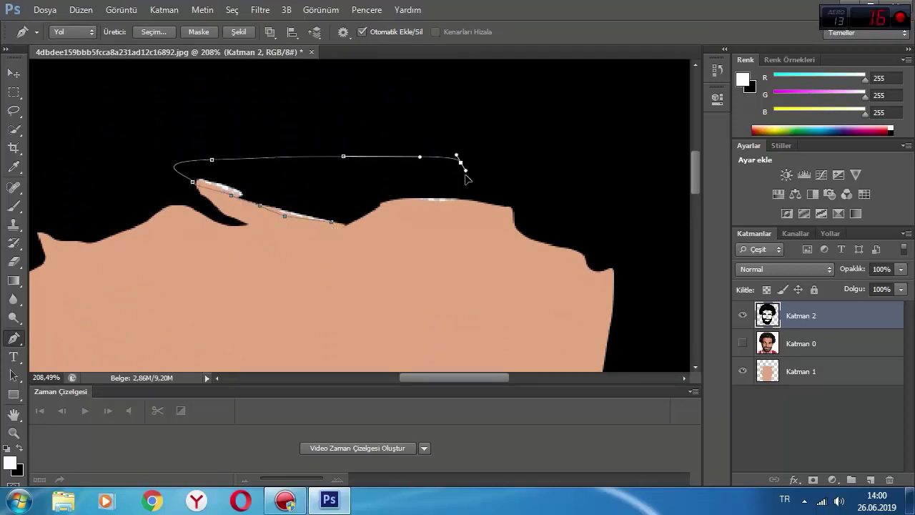
click(467, 186)
click(458, 198)
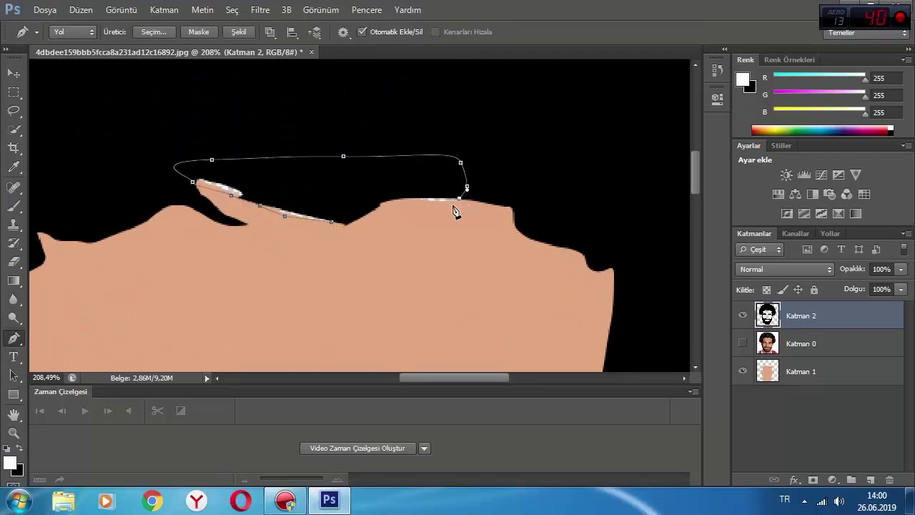
click(418, 195)
click(394, 193)
click(372, 195)
click(345, 202)
click(332, 224)
Step: Fill the hairline patch path with black (000000) and dismiss the path
right_click(340, 218)
click(386, 239)
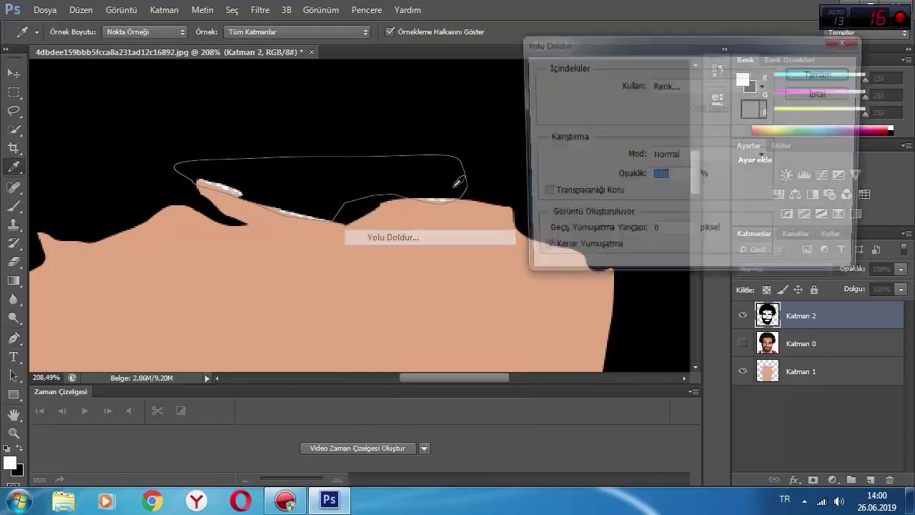
click(665, 79)
click(679, 117)
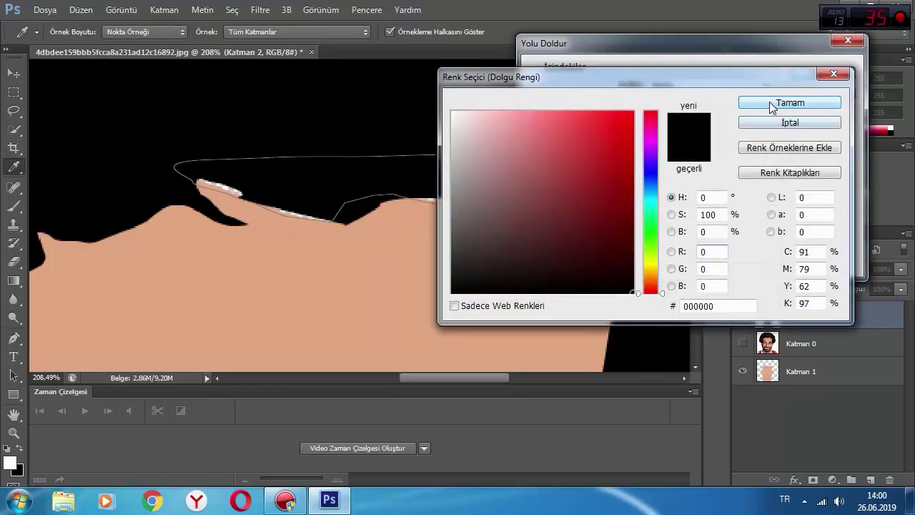
click(770, 105)
click(807, 74)
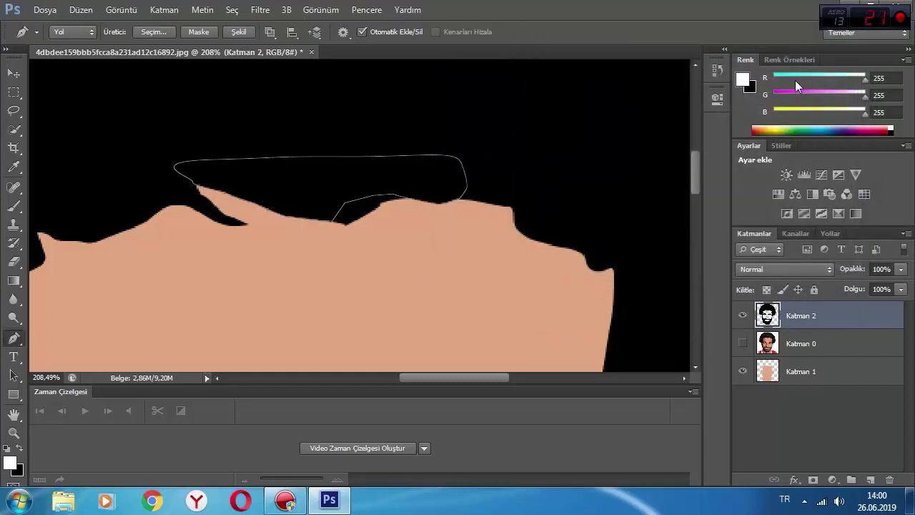
key(Return)
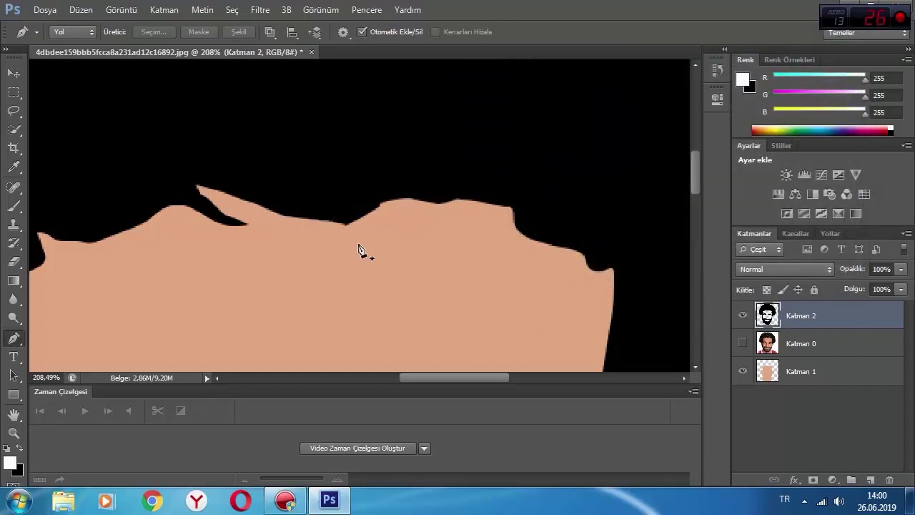
Step: Examine the black hair, eyebrow and beard shapes over the whole portrait for remaining gaps
click(14, 434)
drag(405, 217, 358, 206)
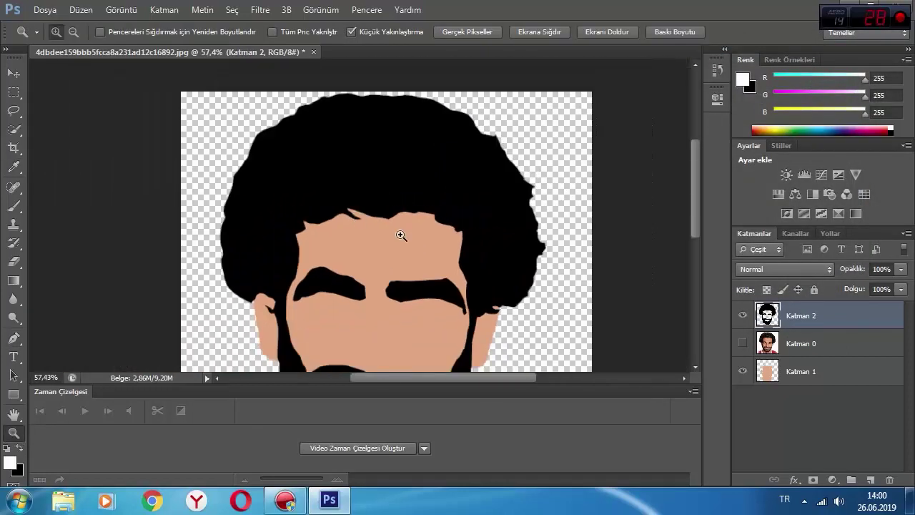
scroll(400, 235, down, 3)
drag(333, 243, 407, 242)
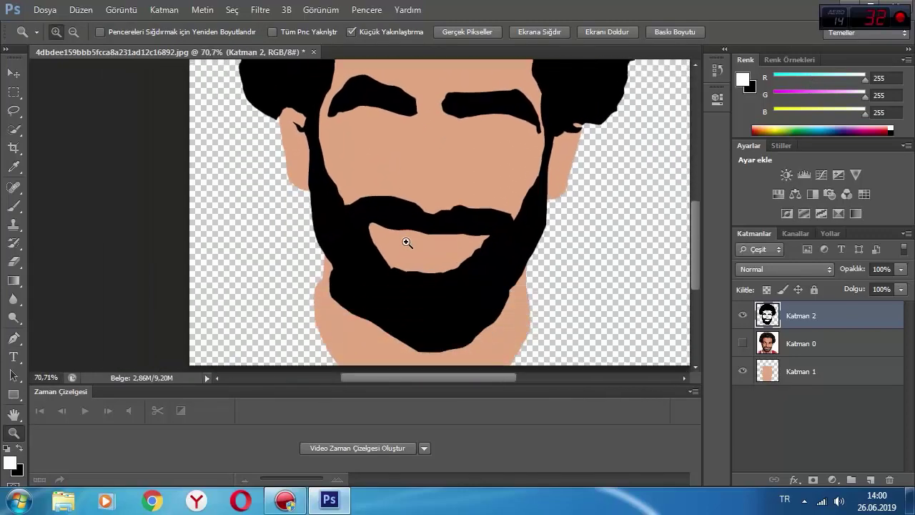
scroll(407, 243, up, 6)
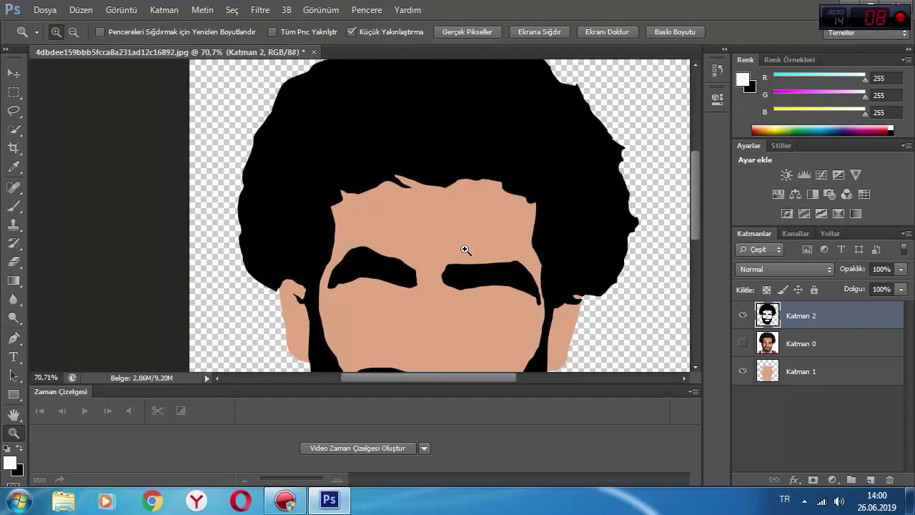
scroll(467, 215, down, 3)
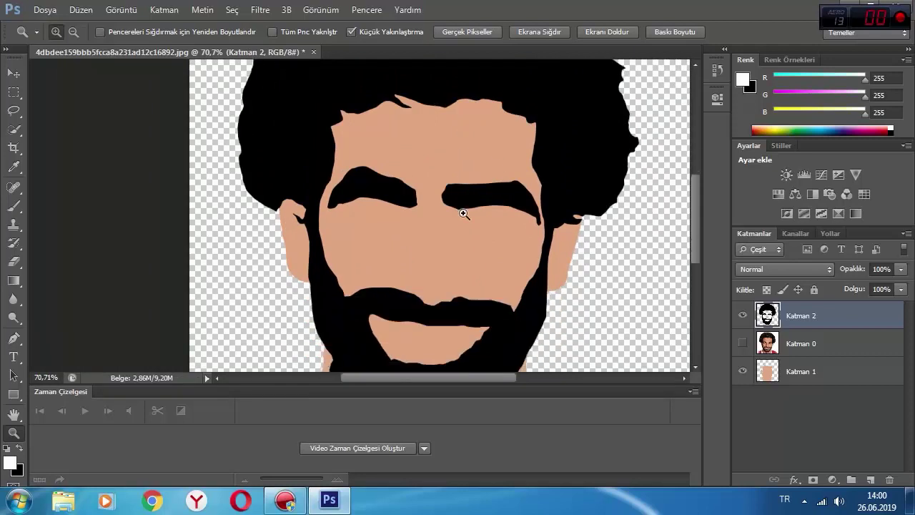
drag(464, 214, 416, 205)
drag(417, 171, 445, 179)
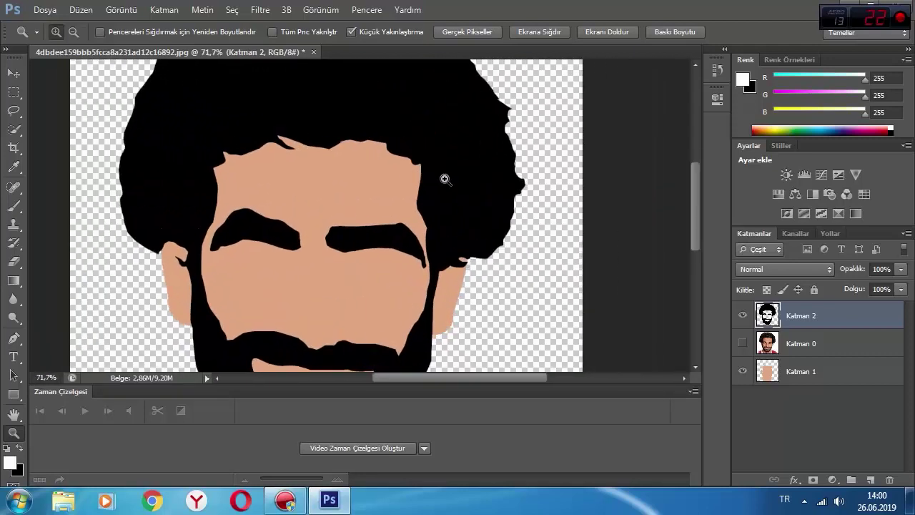
scroll(446, 180, down, 4)
scroll(445, 231, up, 4)
scroll(443, 234, down, 2)
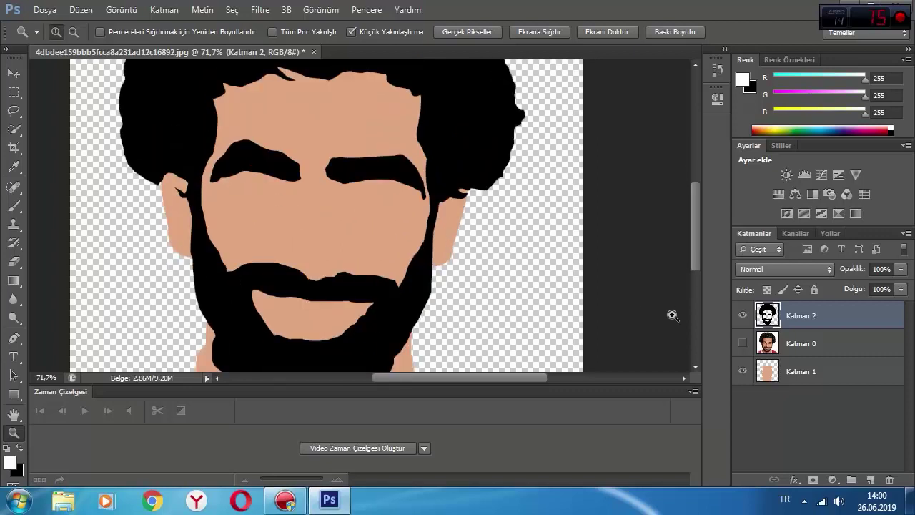
Step: Show the Katman 0 photo layer, move it above Katman 2, and add a new empty layer on top
click(742, 343)
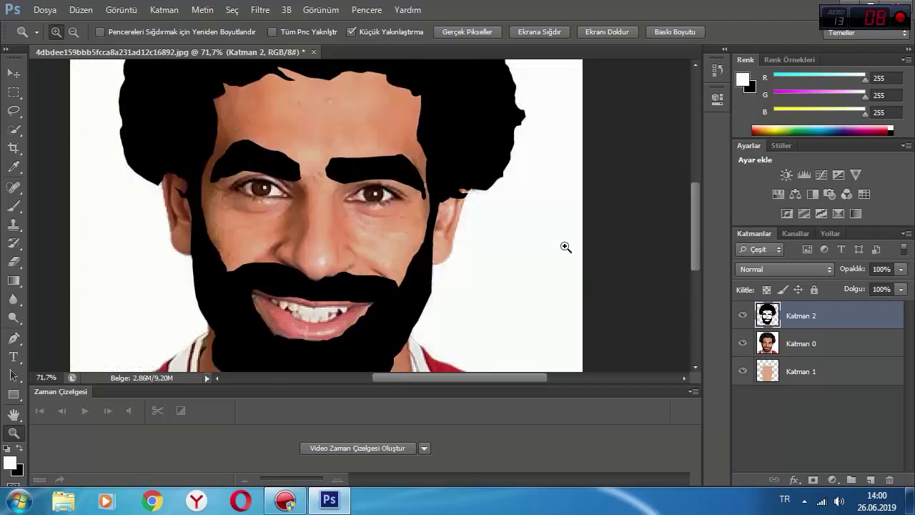
drag(811, 347, 815, 306)
click(870, 479)
Step: Start a Pen path where the left collar's inner edge meets the image's bottom and trace partway up along the neck
scroll(336, 271, down, 3)
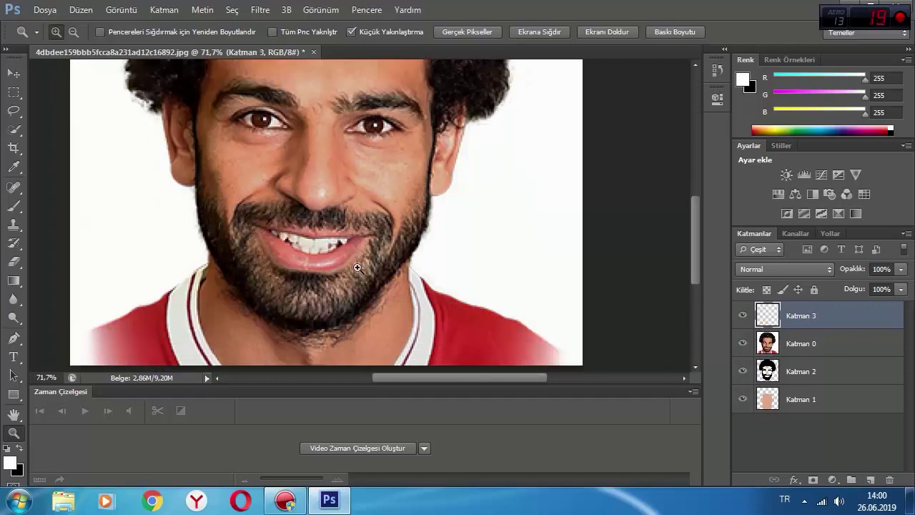
scroll(337, 272, up, 4)
scroll(316, 261, down, 3)
drag(275, 238, 344, 243)
scroll(280, 314, down, 6)
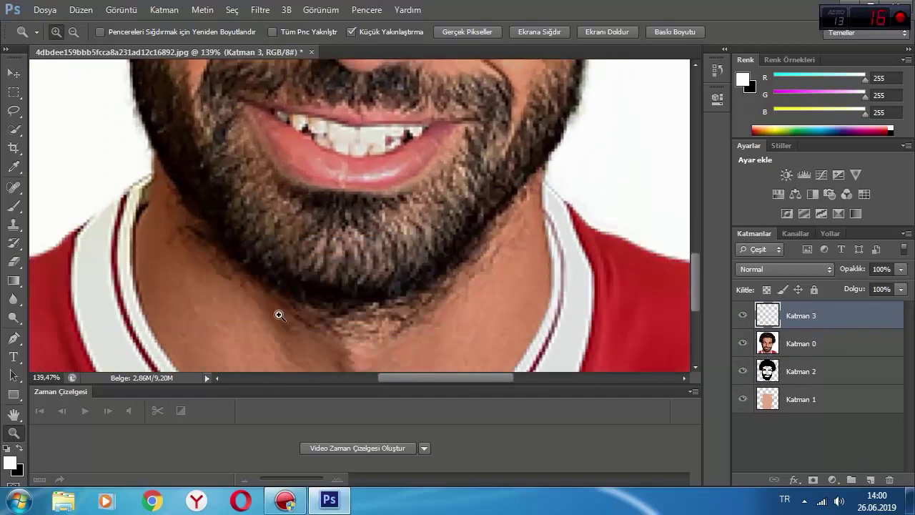
drag(212, 267, 320, 313)
drag(418, 379, 339, 377)
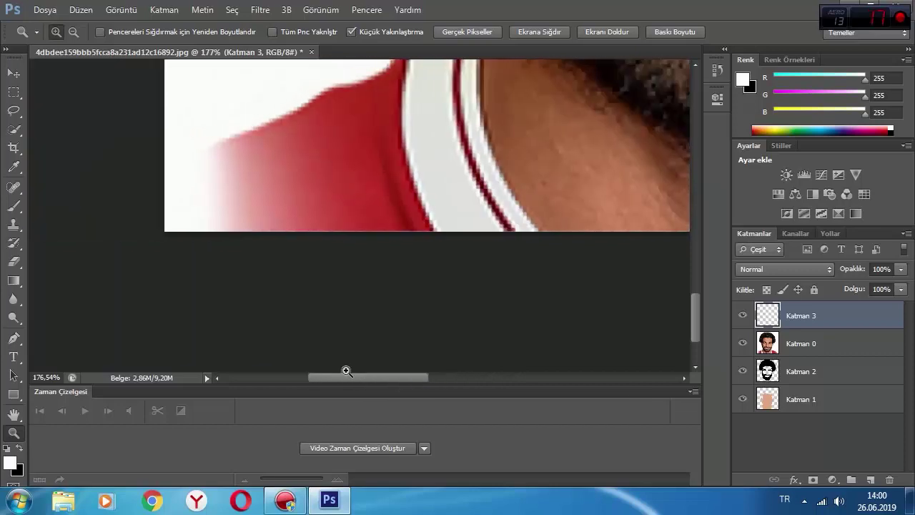
click(13, 338)
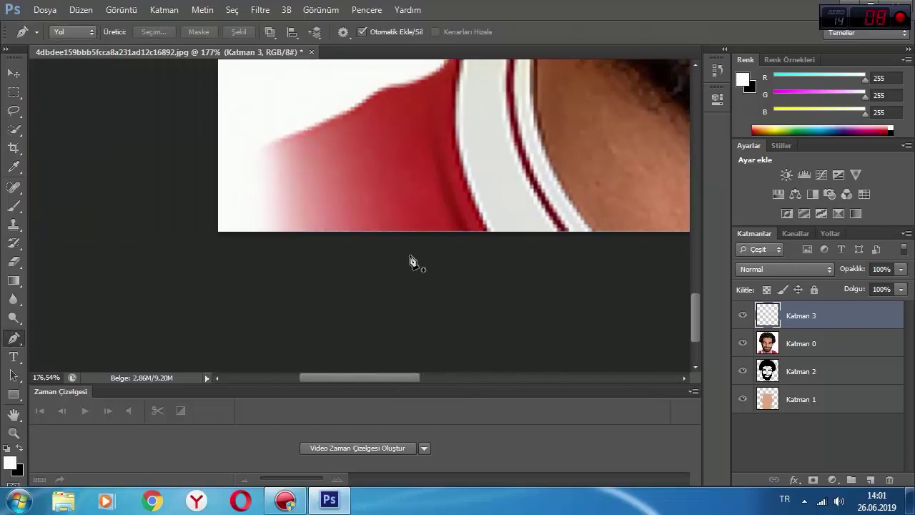
drag(411, 377, 459, 379)
scroll(321, 279, up, 1)
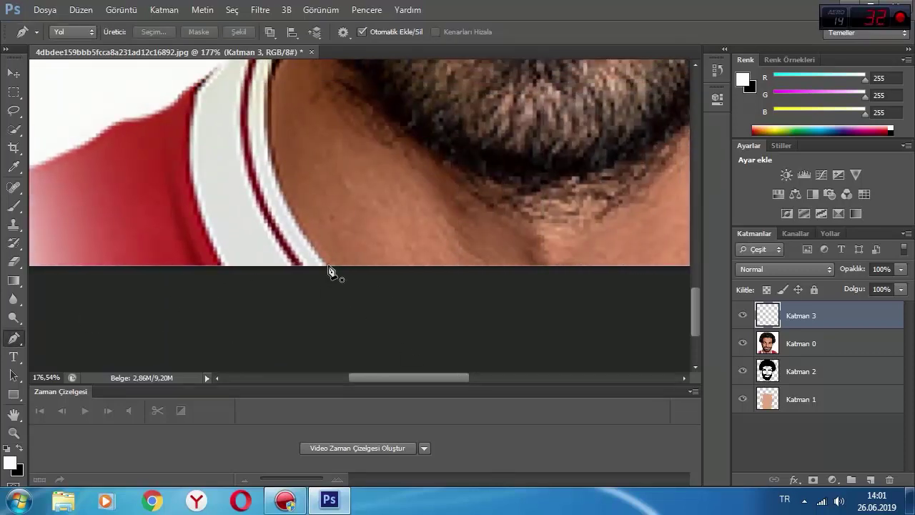
click(328, 267)
click(315, 241)
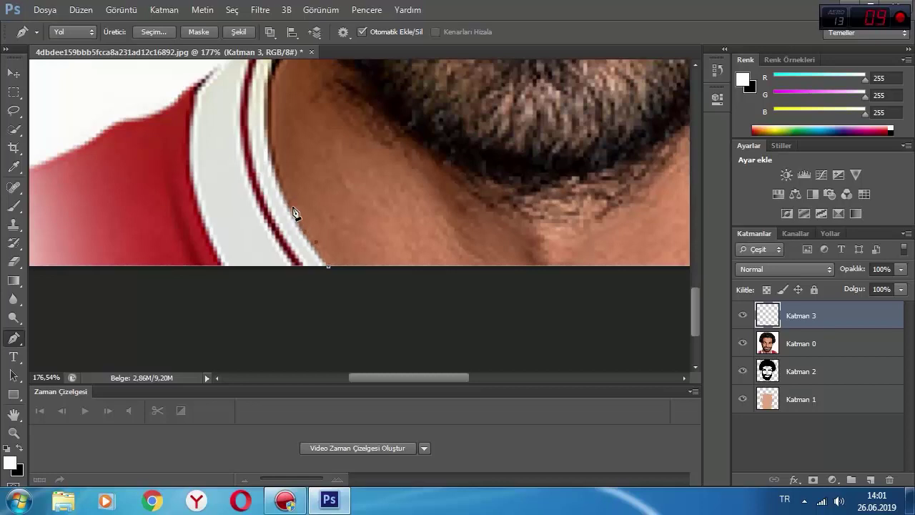
click(279, 158)
Step: Continue the path up the left collar's inner edge and around its upper tip beside the beard
scroll(304, 193, up, 3)
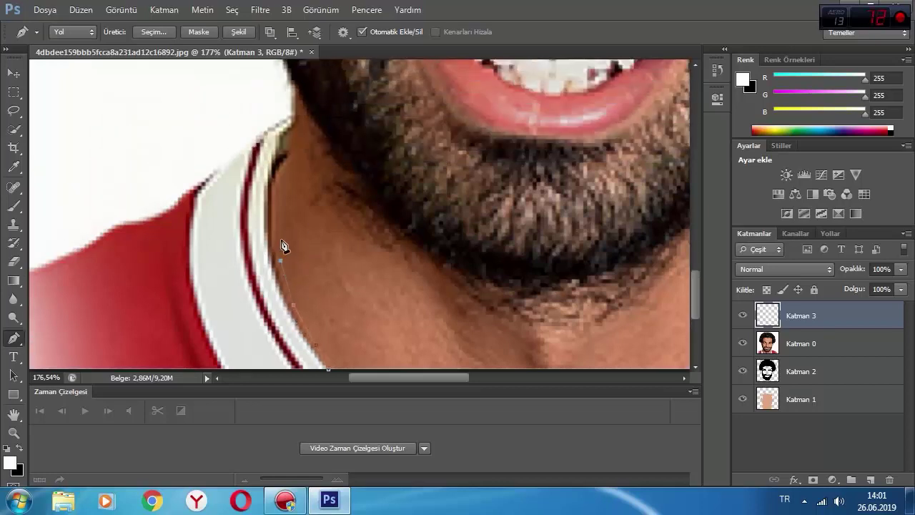
click(273, 219)
click(277, 176)
click(290, 145)
click(290, 135)
click(294, 121)
click(292, 111)
click(285, 113)
Step: Trace the left collar's outer slope and the shirt's shoulder line out to the faded edge of the red shirt
click(201, 177)
click(179, 193)
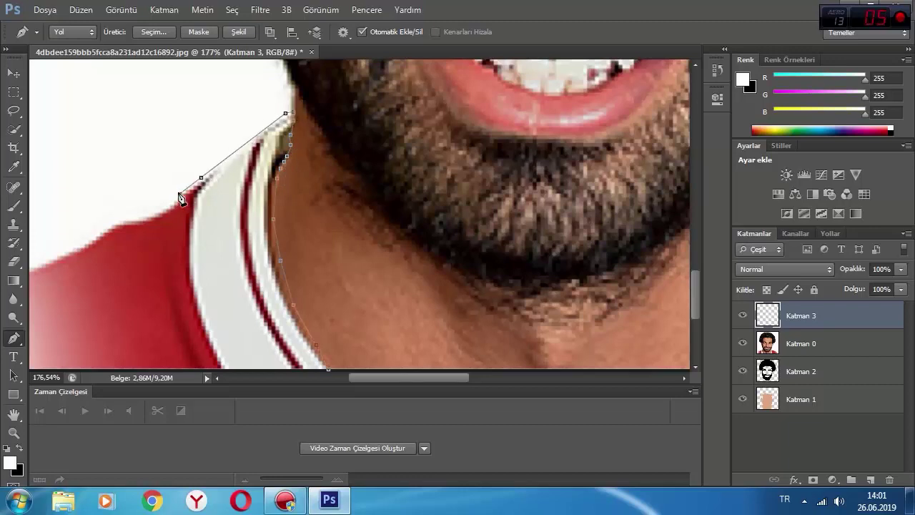
click(163, 210)
click(139, 220)
click(128, 219)
click(117, 223)
click(61, 254)
drag(386, 377, 349, 378)
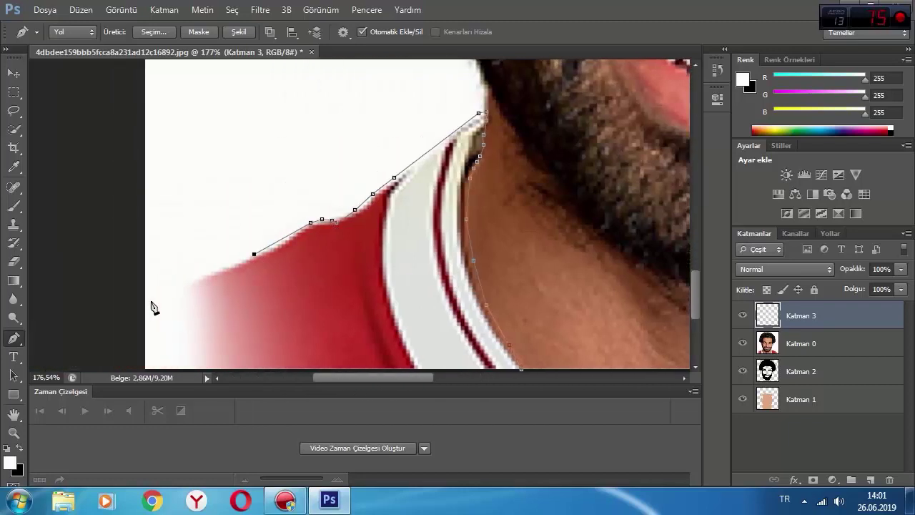
click(174, 283)
scroll(178, 309, down, 2)
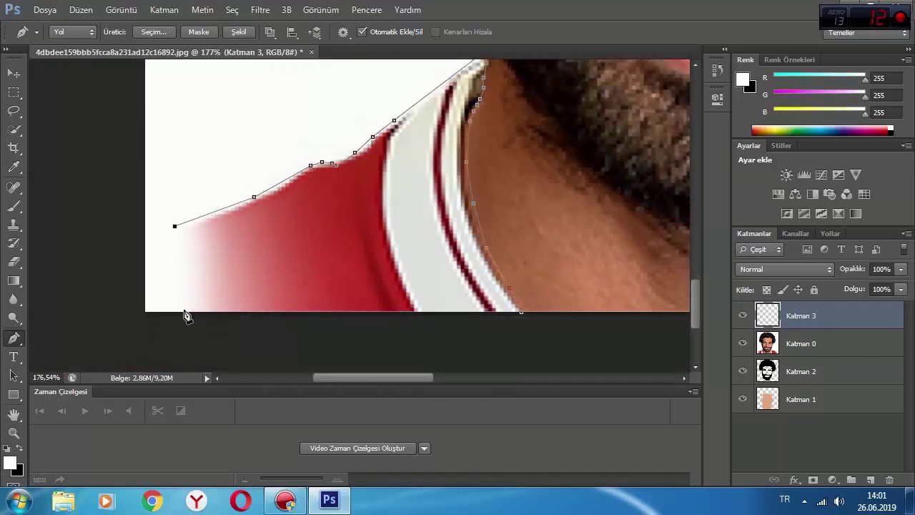
Step: Carry the path down the left shirt's faded edge and along the image's bottom, closing it at its starting point
click(184, 309)
click(189, 312)
click(520, 313)
Step: Start a second Pen path where the right collar's inner edge meets the image's bottom and trace up to the collar tip
drag(414, 379, 534, 375)
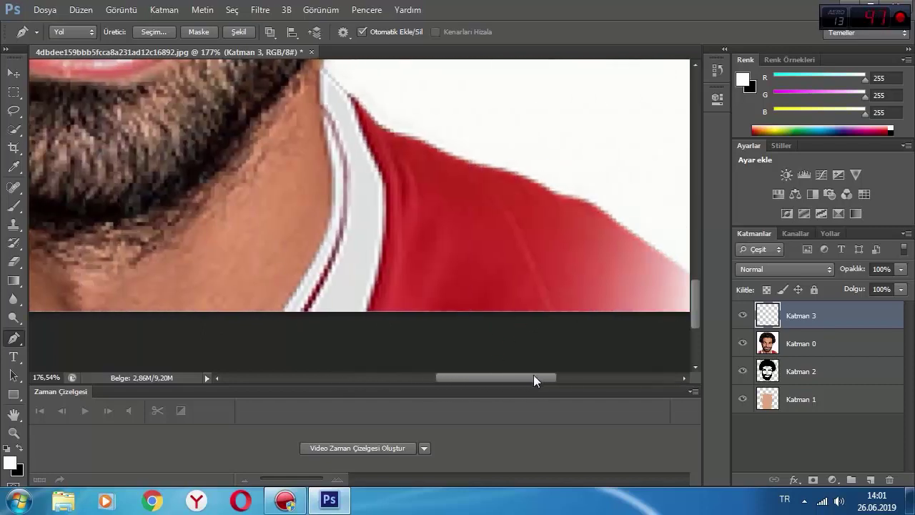
click(275, 312)
click(319, 232)
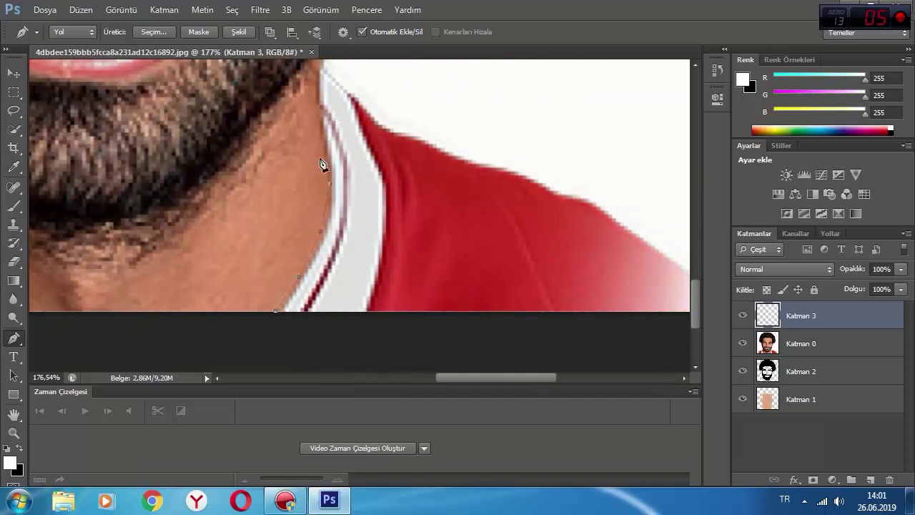
click(329, 65)
Step: Trace the right collar's outer slope and the shirt's shoulder line towards the faded part of the red shirt
click(367, 99)
click(384, 122)
click(406, 131)
drag(534, 174, 552, 182)
drag(649, 238, 664, 247)
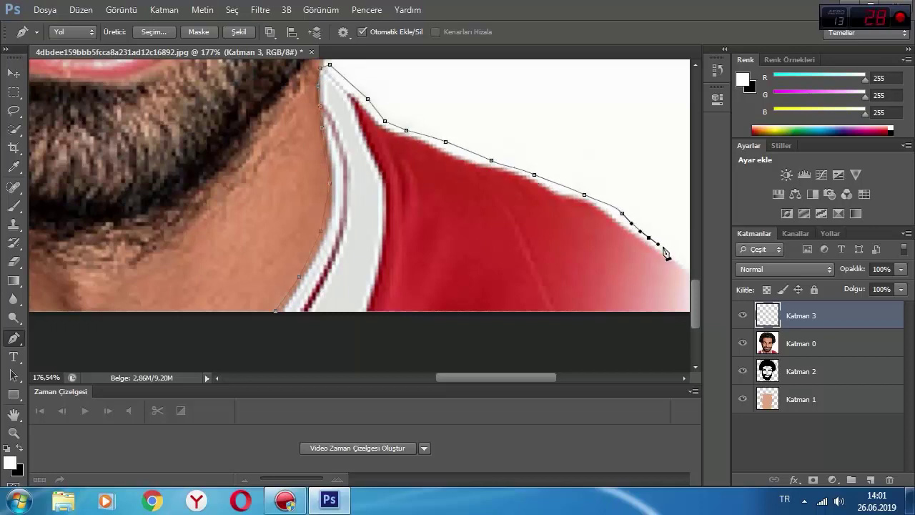
Step: Extend the path around the right shirt's faded edge and close it along the image's bottom at its starting point
drag(550, 377, 588, 377)
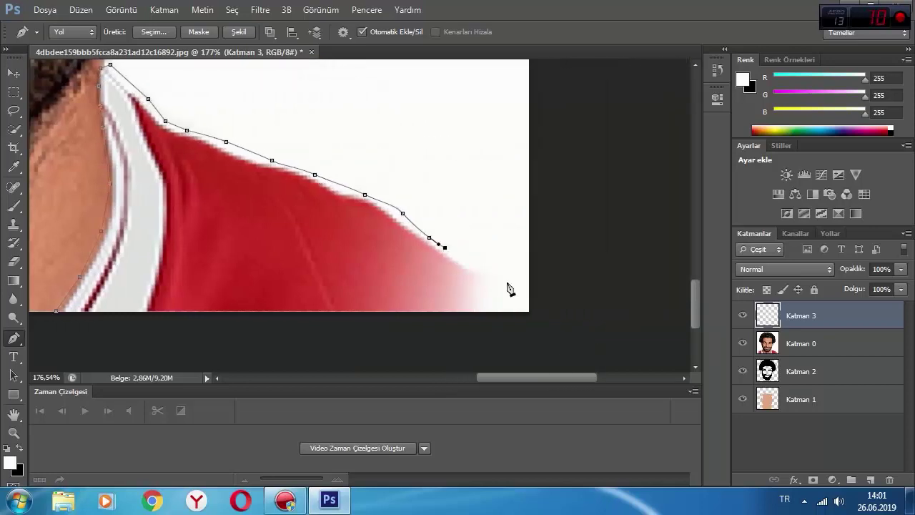
click(495, 276)
drag(506, 377, 456, 378)
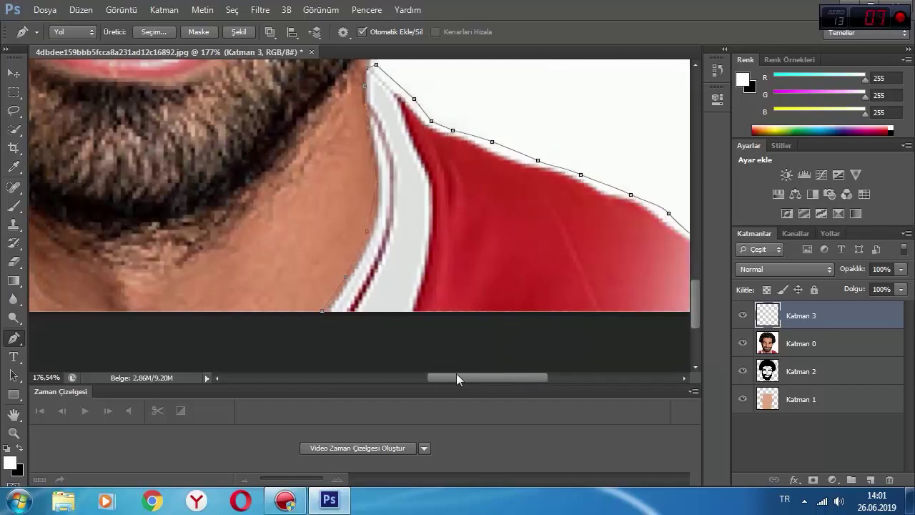
click(323, 312)
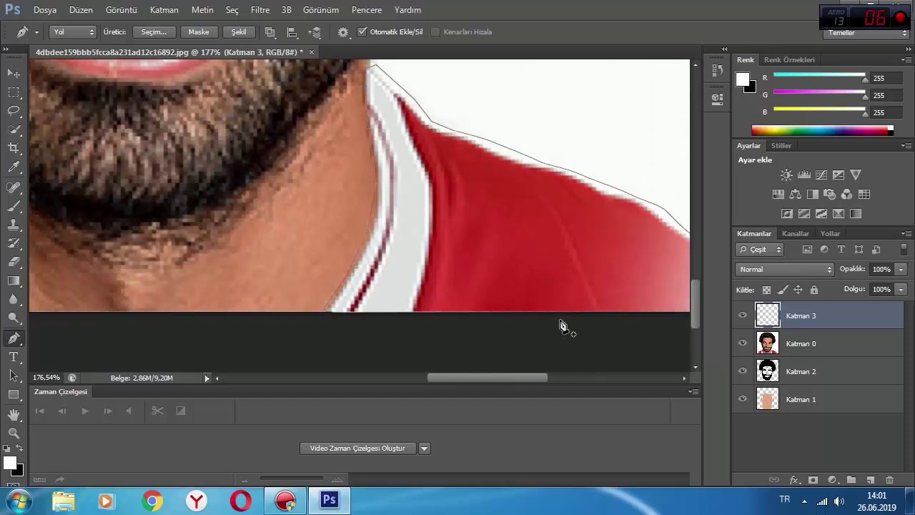
Step: Fill the shirt paths on Katman 3 with a custom red sampled from the photo's shirt, in Normal mode at 100% opacity
click(737, 343)
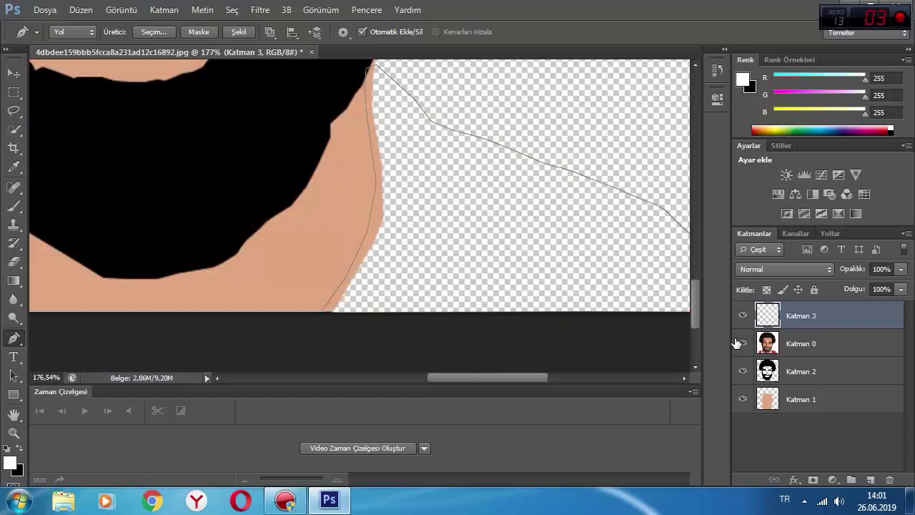
click(737, 343)
right_click(450, 255)
click(504, 237)
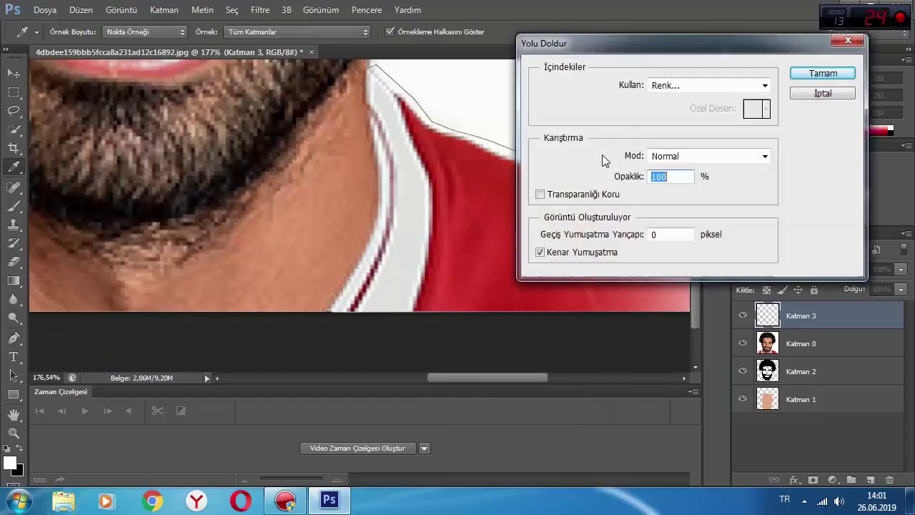
click(708, 85)
click(665, 121)
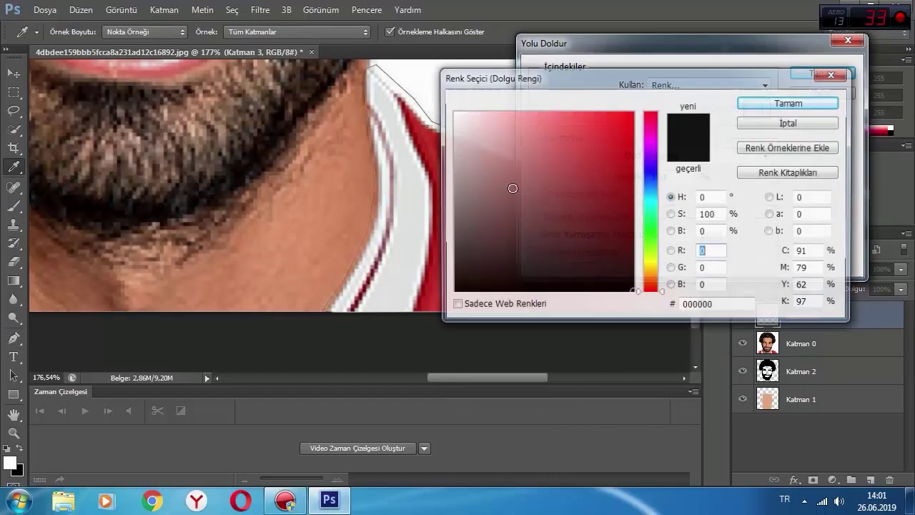
click(432, 133)
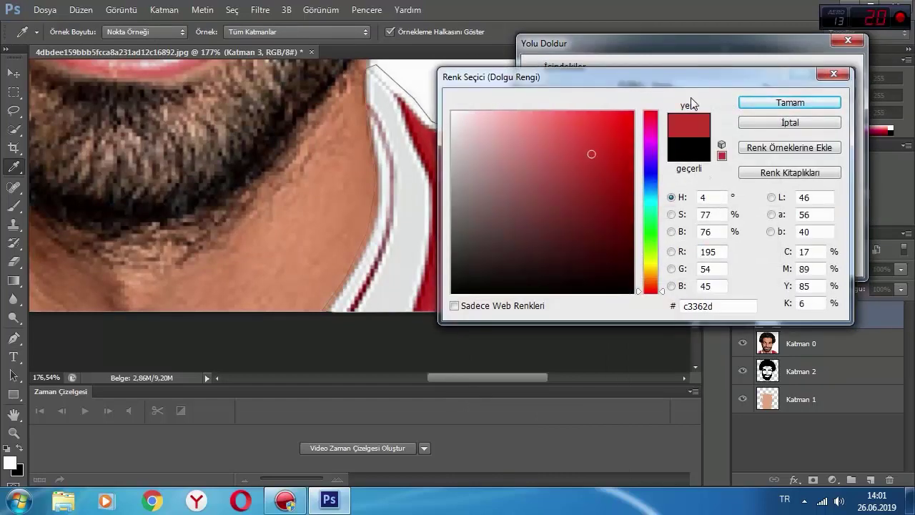
drag(521, 79, 624, 86)
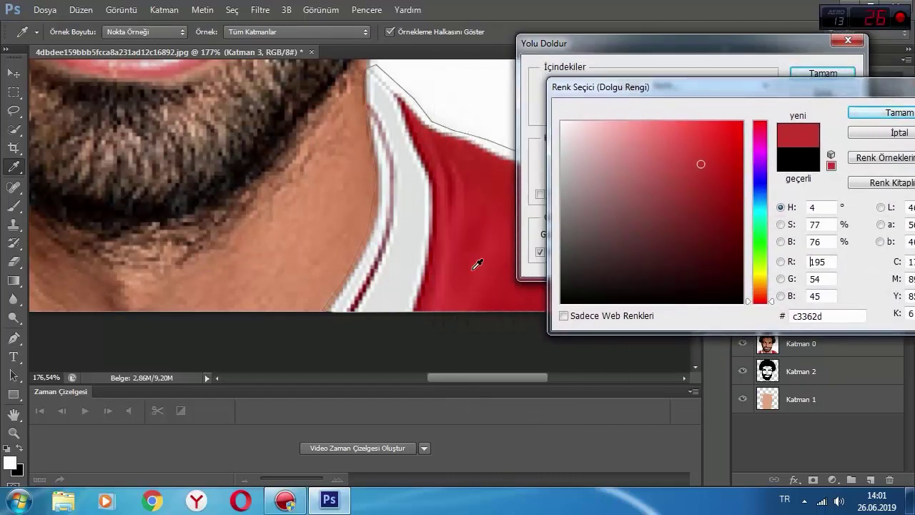
click(434, 267)
click(878, 114)
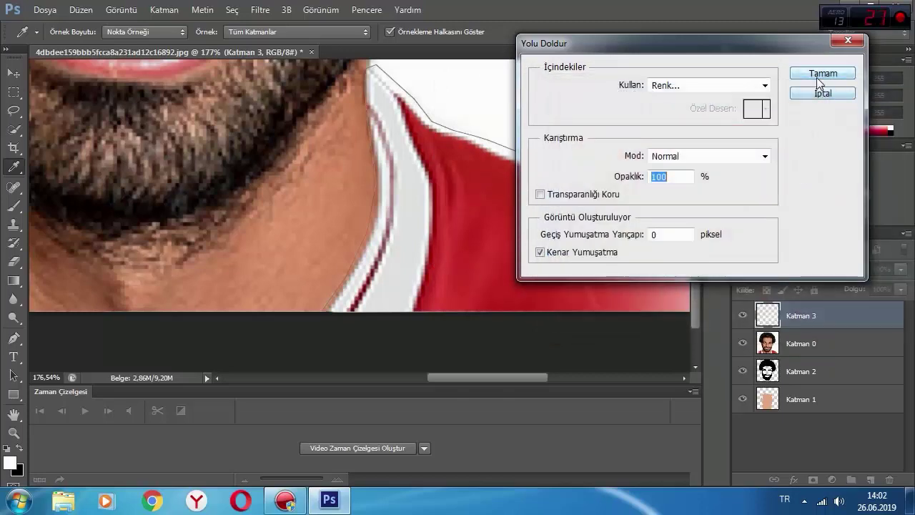
click(815, 75)
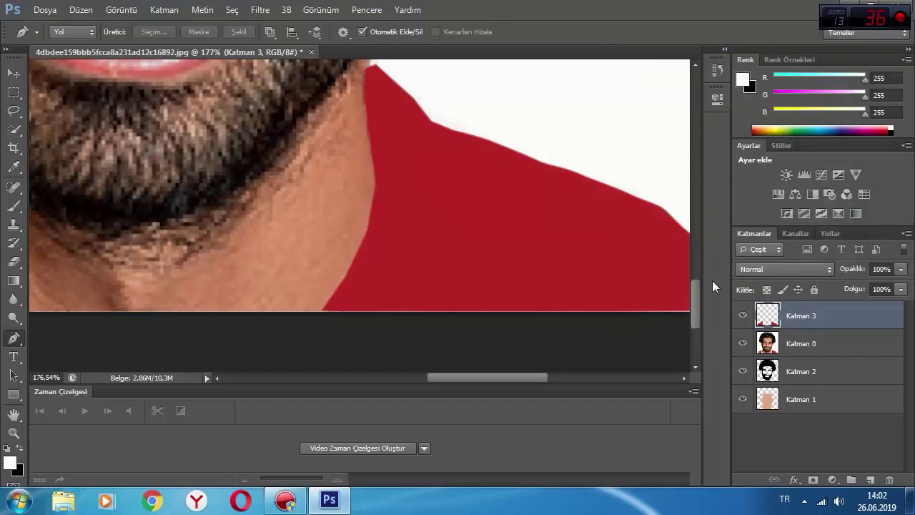
Step: Hide the Katman 0 photo layer and examine the filled red shirt together with the skin and beard shapes
click(743, 343)
click(15, 433)
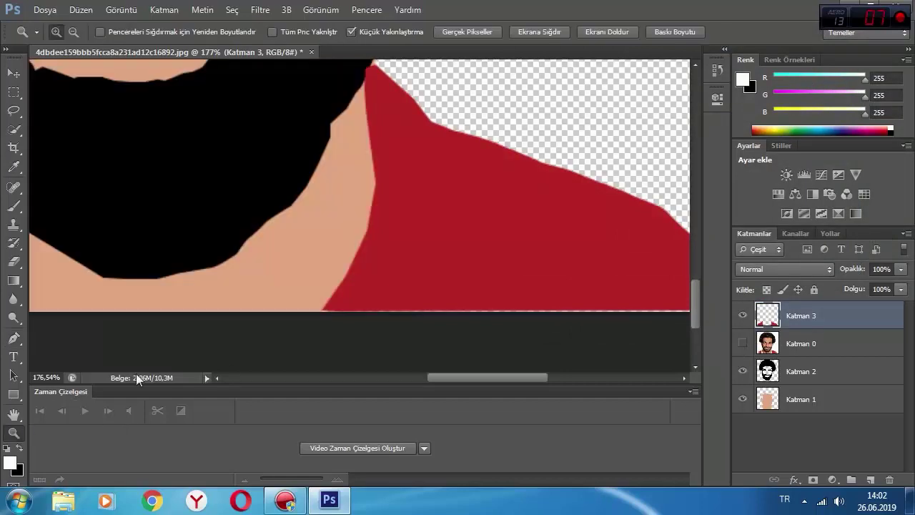
drag(333, 290, 268, 274)
scroll(278, 302, up, 7)
scroll(321, 328, down, 3)
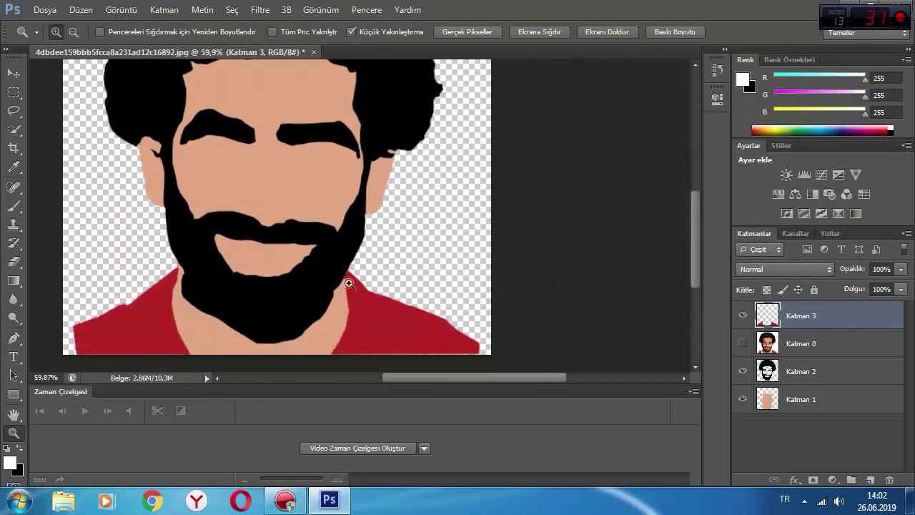
drag(349, 283, 418, 276)
scroll(305, 299, up, 3)
scroll(300, 283, down, 6)
scroll(302, 283, down, 1)
Step: Show the Katman 0 photo layer, move it above Katman 3, and add a new empty layer on top
click(743, 343)
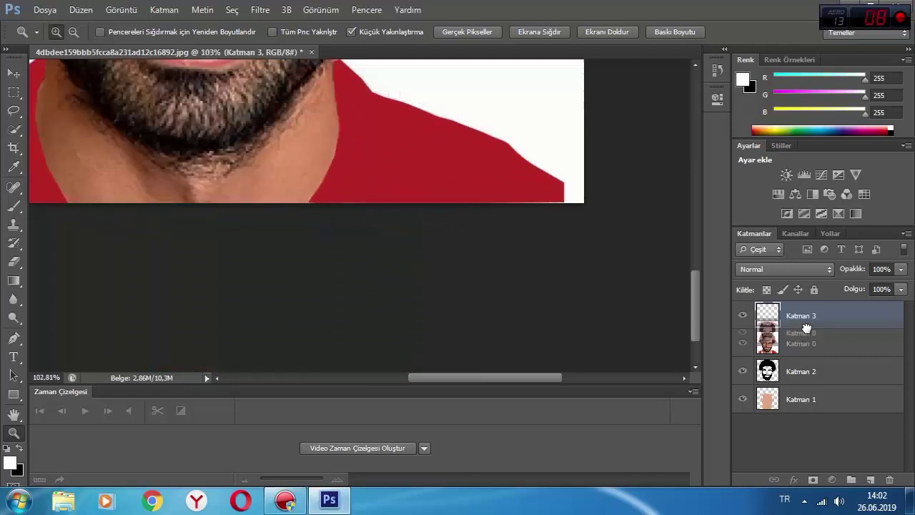
click(804, 340)
drag(832, 343, 822, 313)
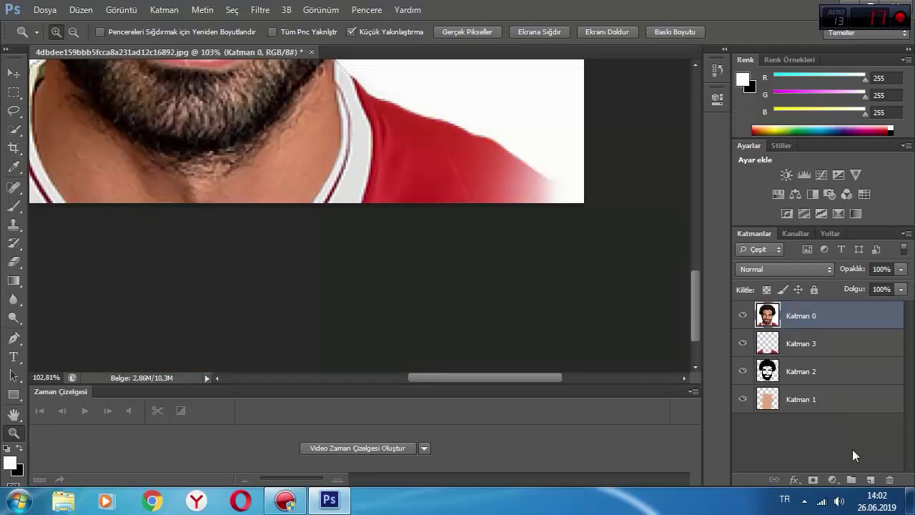
click(871, 480)
Step: Try to trace the right collar's outer edge upward from the image's bottom with the Pen tool
drag(502, 376, 476, 376)
scroll(406, 264, up, 3)
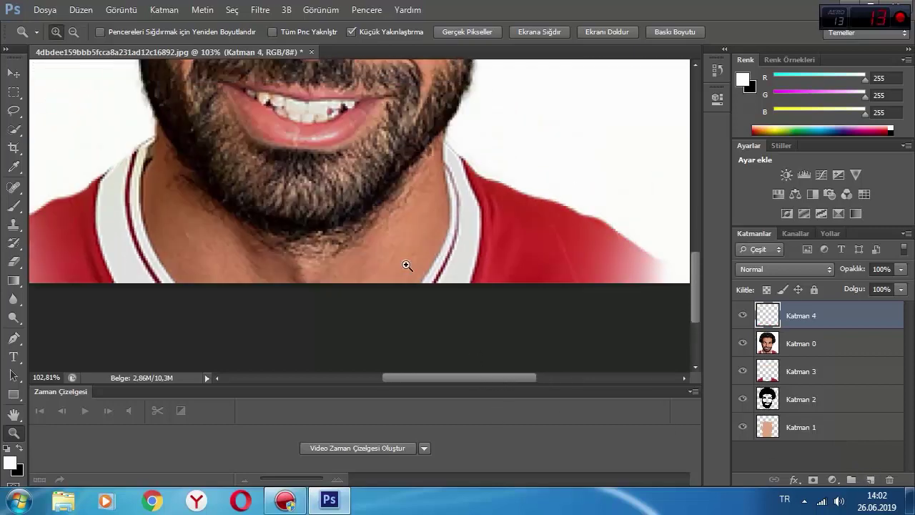
alt+scroll(447, 275, up, 2)
click(14, 337)
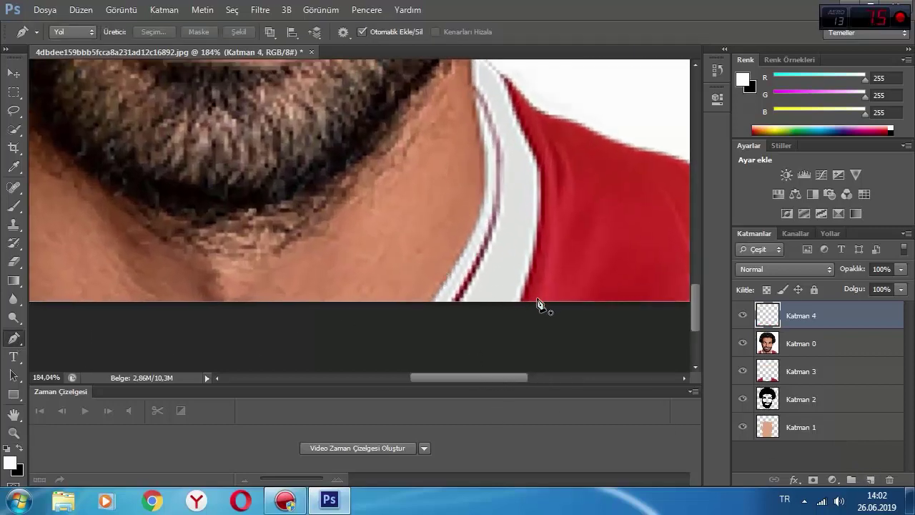
click(554, 223)
click(557, 177)
click(534, 129)
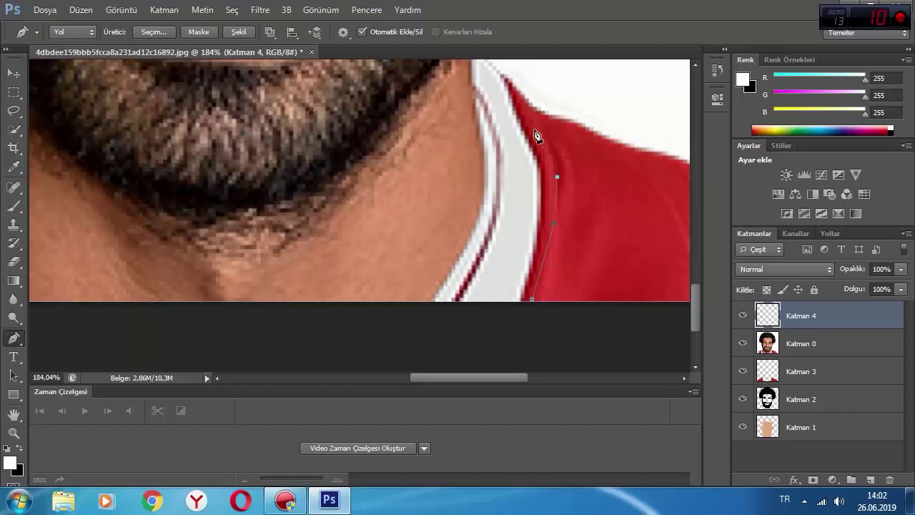
scroll(523, 148, up, 1)
scroll(523, 150, up, 2)
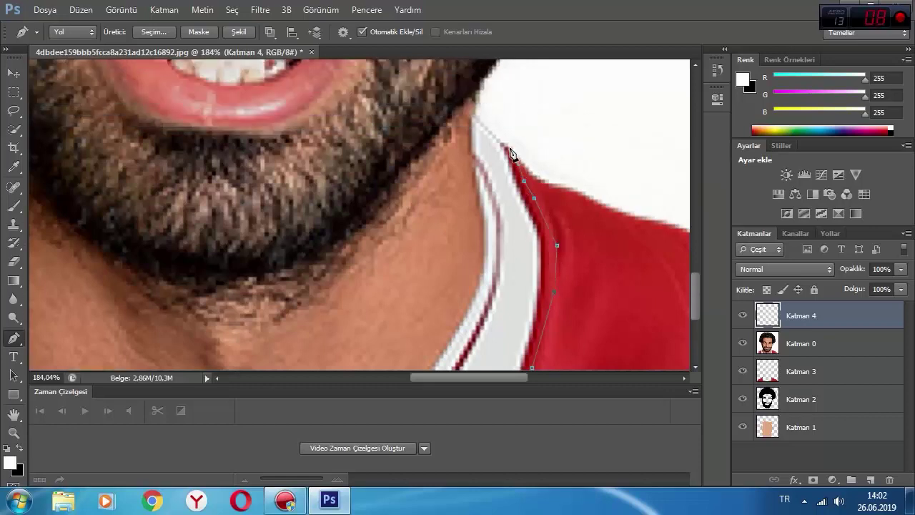
Step: Try to carry the path around the right collar's tip and down its inner edge, closing it at the bottom
drag(500, 136, 479, 120)
click(477, 118)
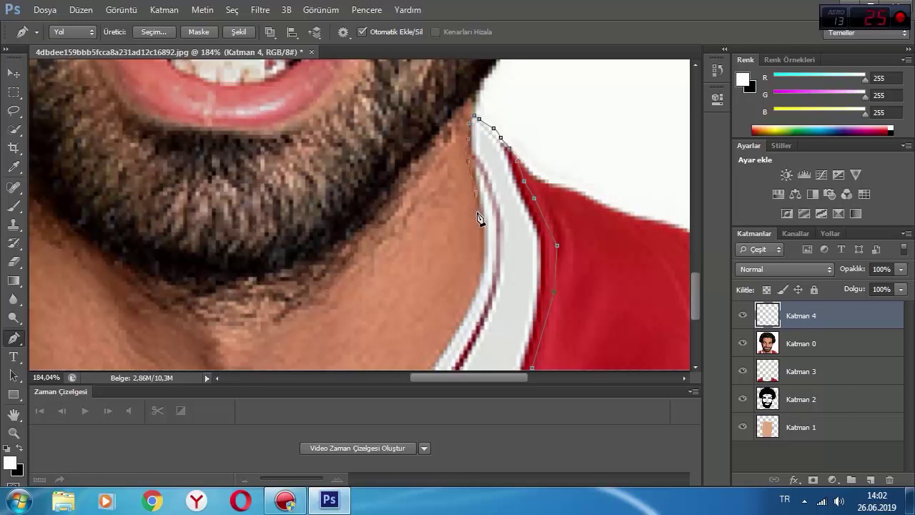
scroll(457, 309, down, 3)
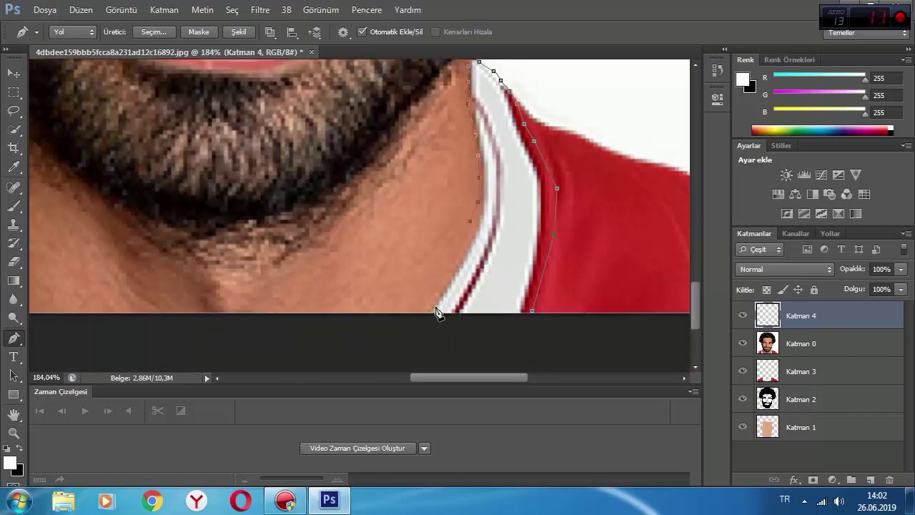
click(531, 311)
key(ctrl+Return)
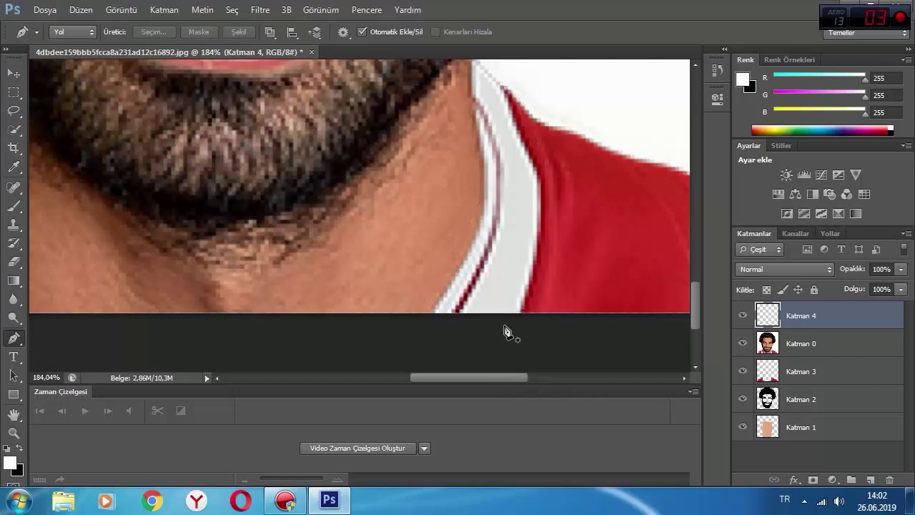
Step: Hide the Katman 0 photo layer to check the flat shirt around the right collar, and show the photo again
click(742, 343)
scroll(535, 317, up, 3)
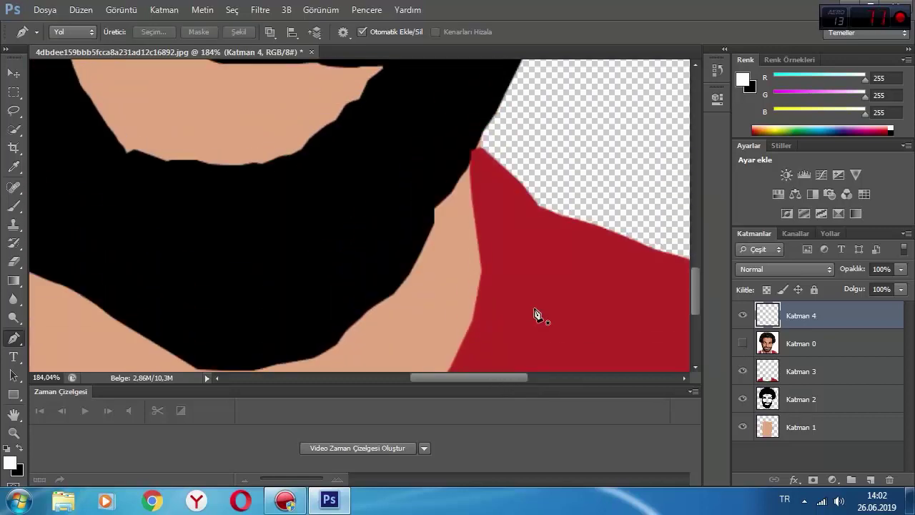
scroll(537, 317, down, 3)
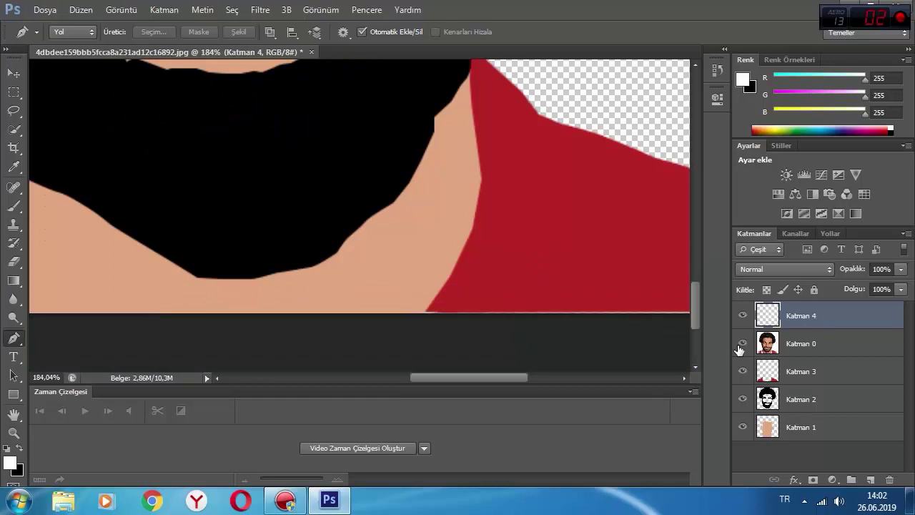
click(741, 345)
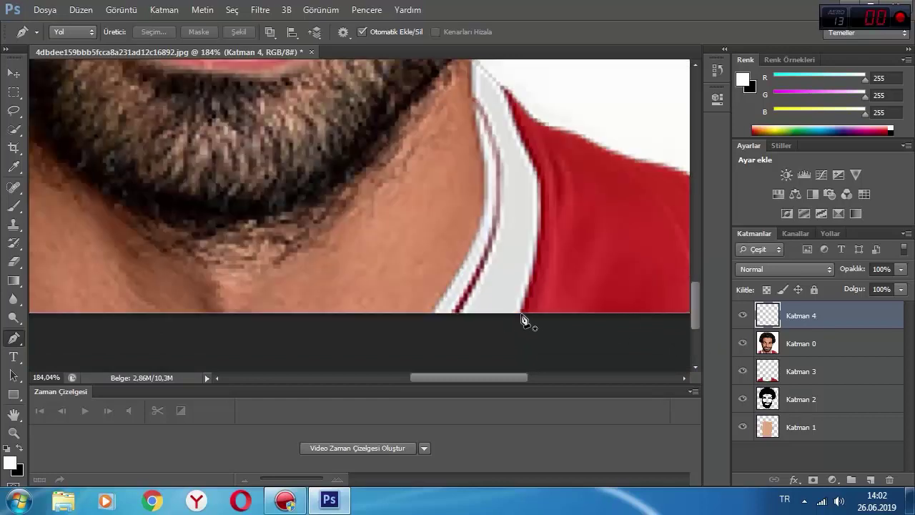
Step: Start a Pen path across the right collar's base and trace up its inner edge to the tip beside the beard
click(522, 314)
click(425, 312)
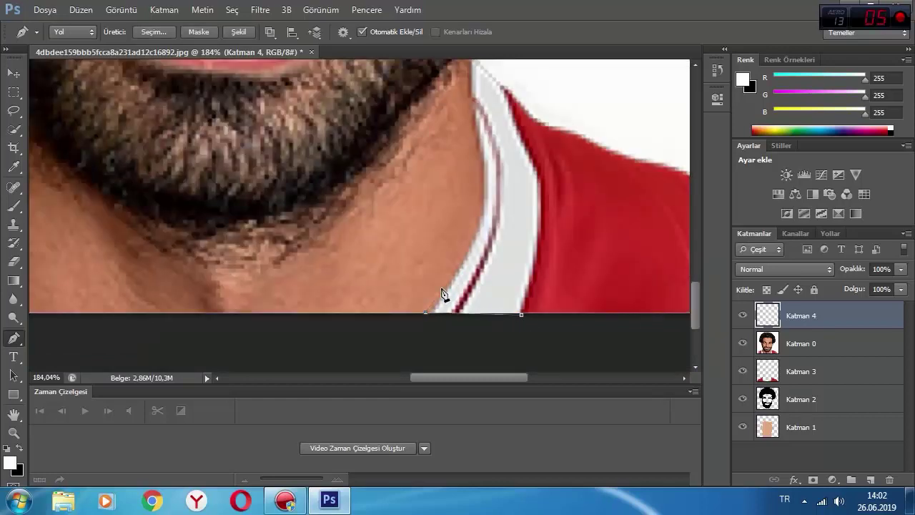
click(470, 240)
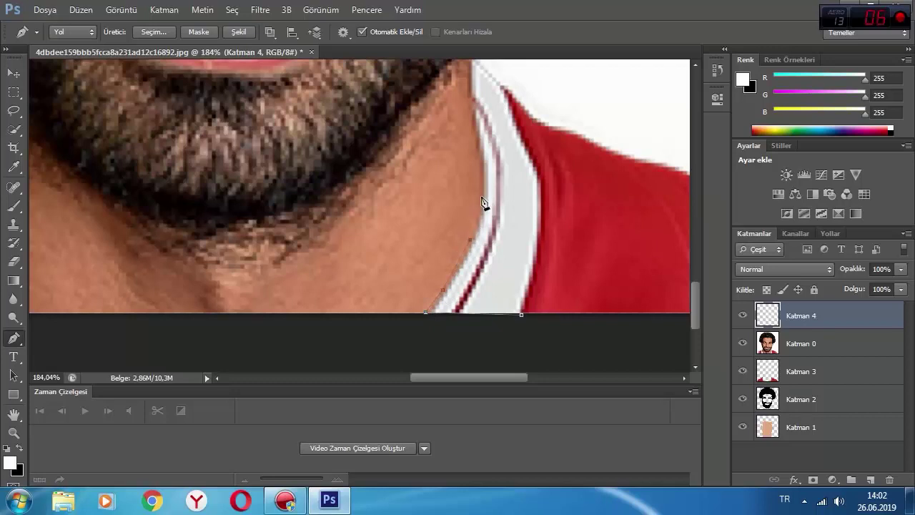
click(476, 147)
click(471, 62)
scroll(482, 78, up, 2)
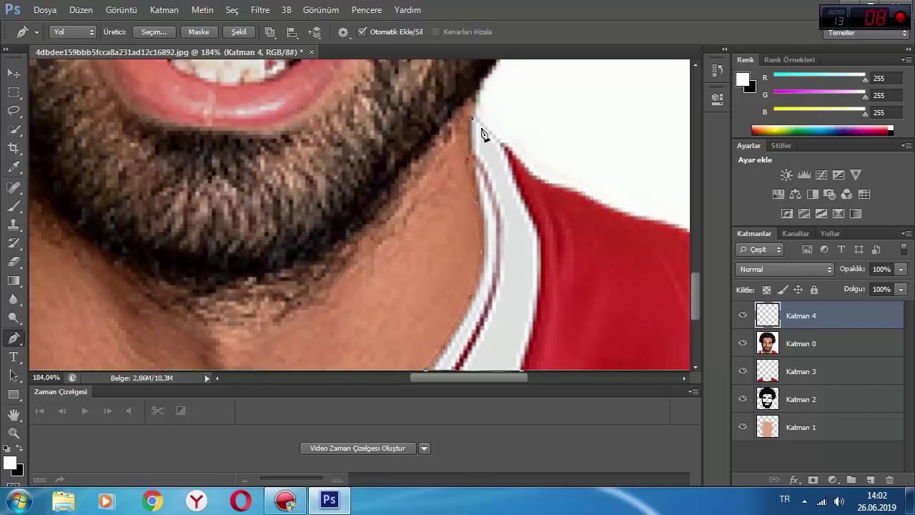
Step: Trace around the right collar's tip and down its outer edge, closing the path at its starting point
click(477, 117)
click(510, 144)
click(529, 184)
click(555, 248)
scroll(540, 358, down, 1)
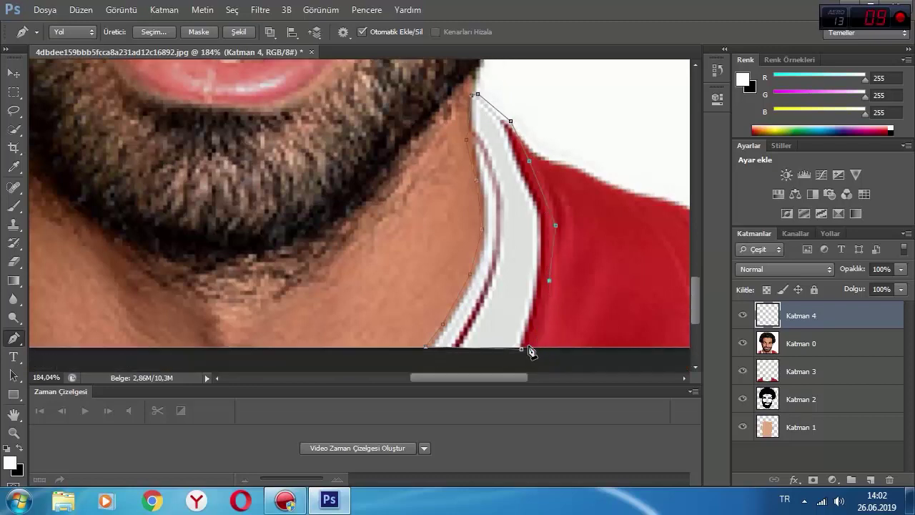
click(523, 352)
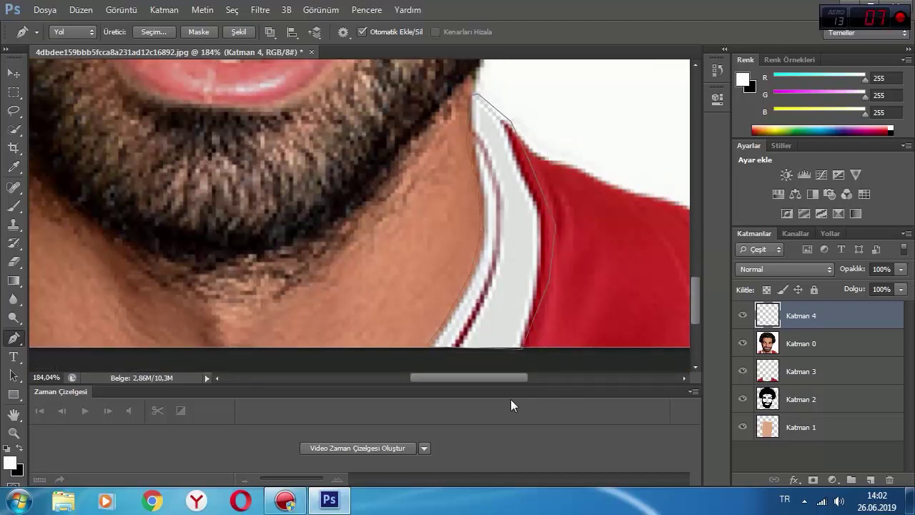
Step: Start a Pen path across the left collar's base and trace up its inner edge towards the tip beside the beard
drag(496, 378, 422, 376)
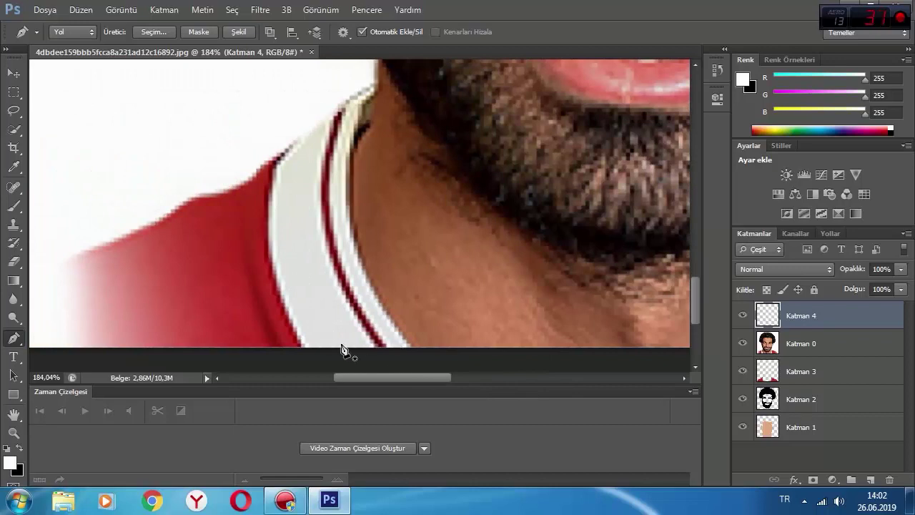
click(297, 349)
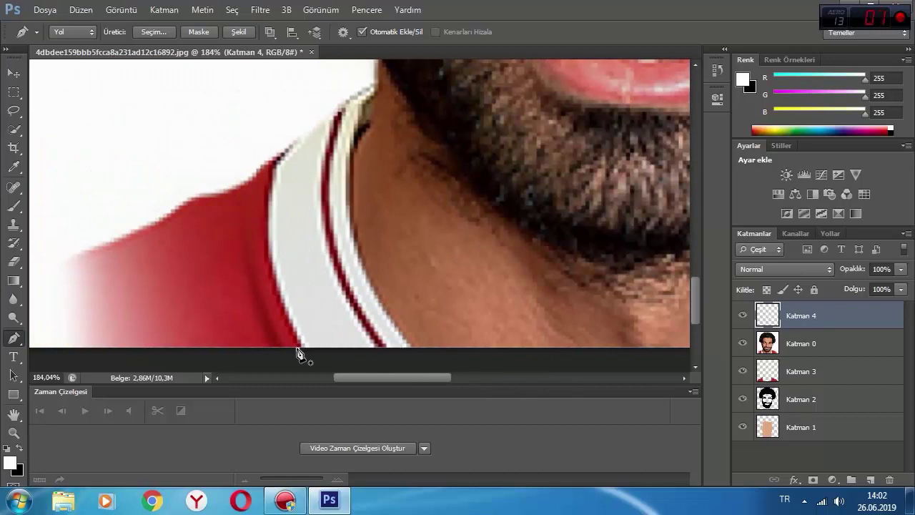
click(414, 349)
drag(373, 270, 359, 151)
click(359, 142)
click(369, 127)
click(373, 116)
click(373, 110)
click(376, 103)
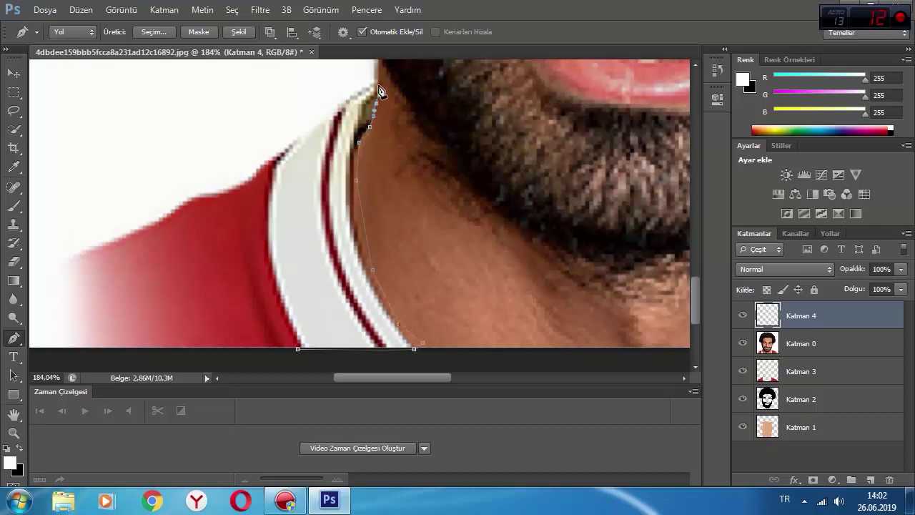
Step: Trace around the left collar's tip and down its outer edge, closing the path at the base
drag(377, 84, 379, 86)
drag(272, 155, 277, 322)
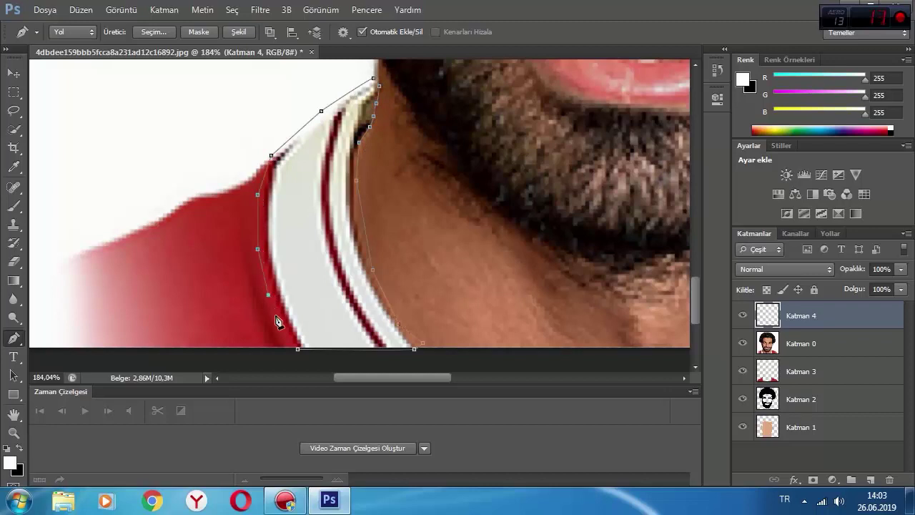
click(298, 349)
Step: Hide the Katman 0 photo layer and fill the collar paths on Katman 4 with white (ffffff)
click(742, 346)
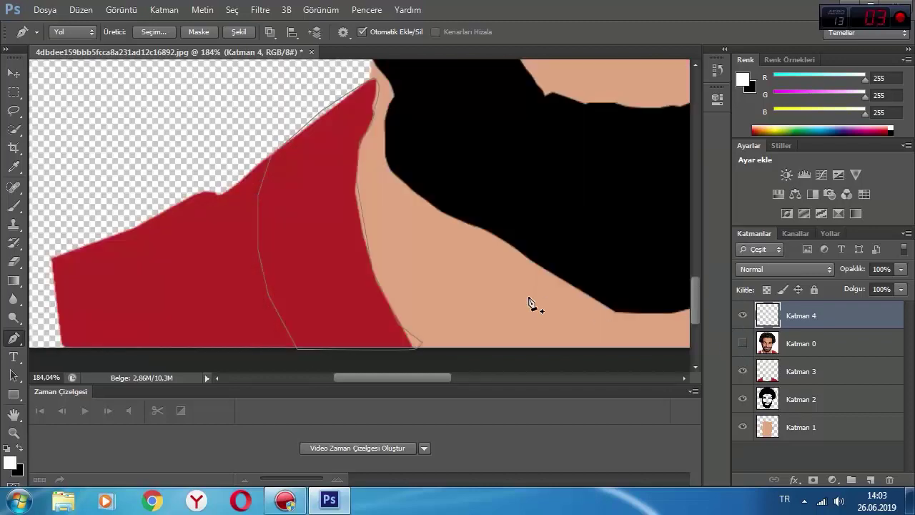
right_click(459, 261)
click(497, 234)
click(675, 85)
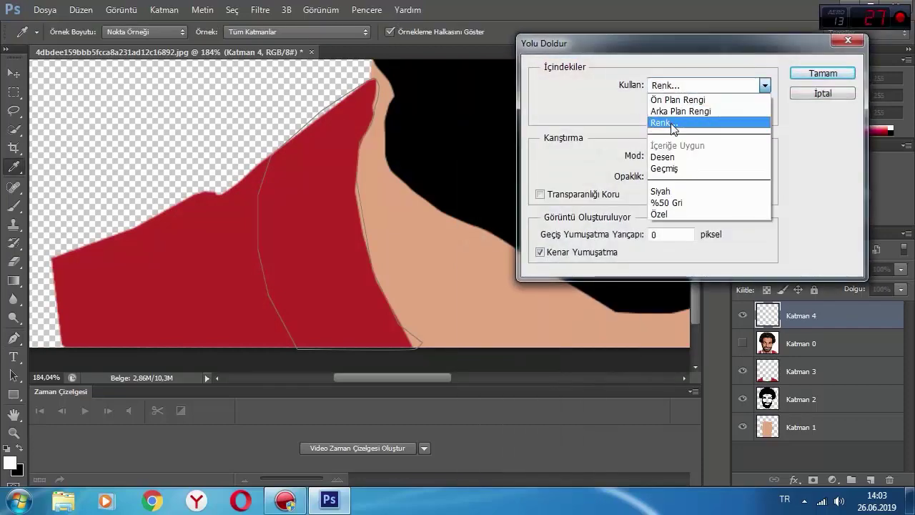
click(674, 123)
click(567, 125)
click(868, 117)
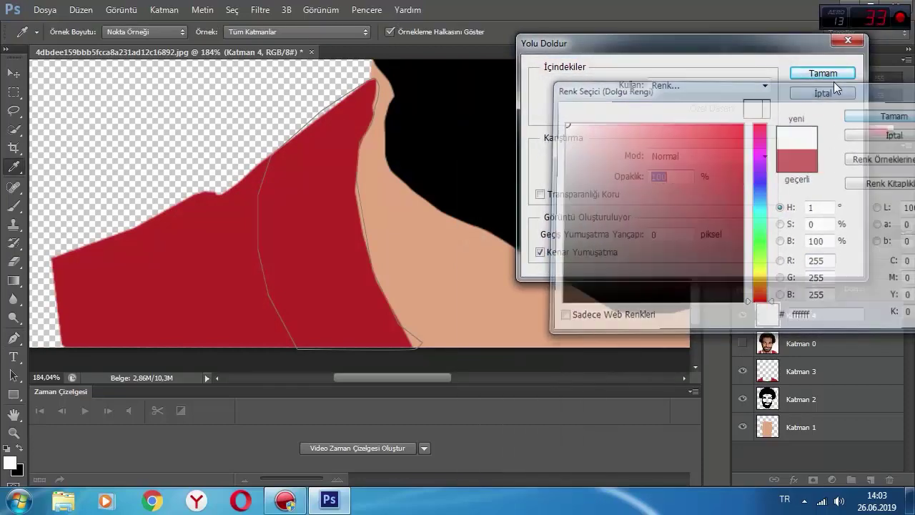
click(823, 70)
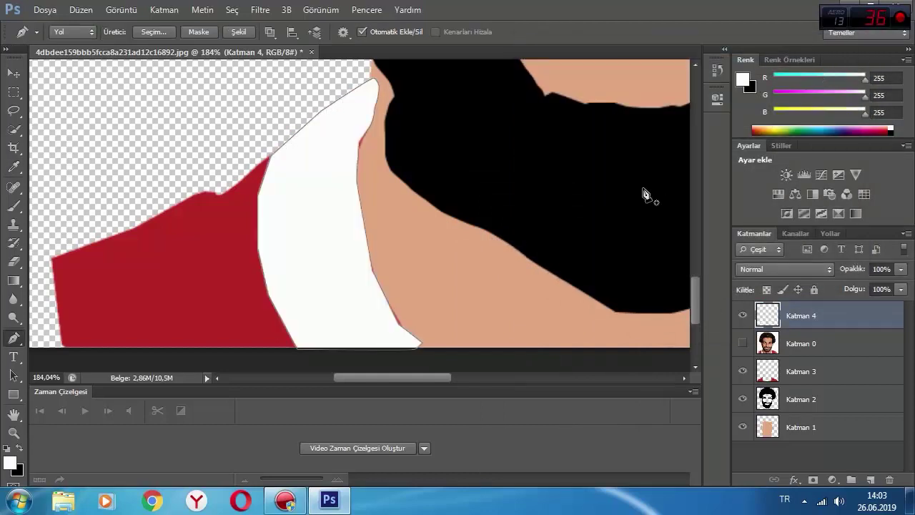
key(Escape)
drag(427, 377, 509, 383)
click(342, 348)
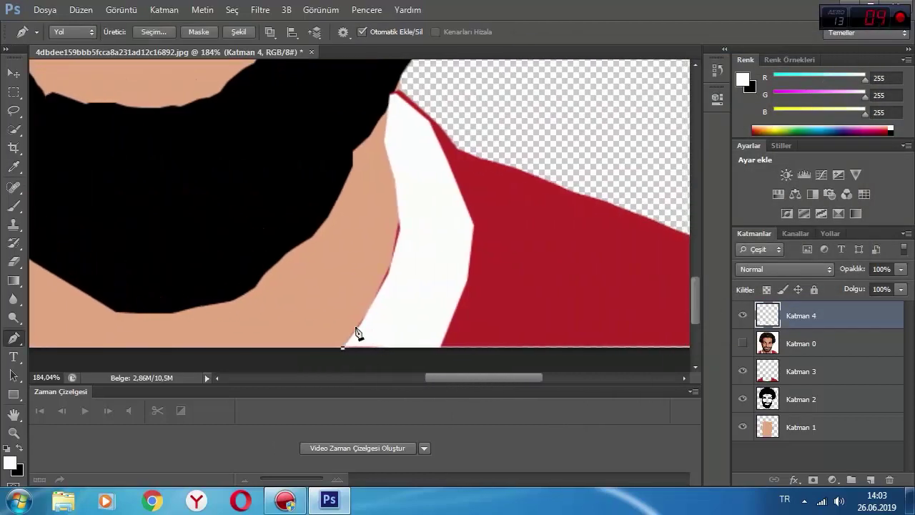
click(353, 327)
click(373, 293)
click(399, 219)
scroll(404, 198, up, 2)
click(398, 188)
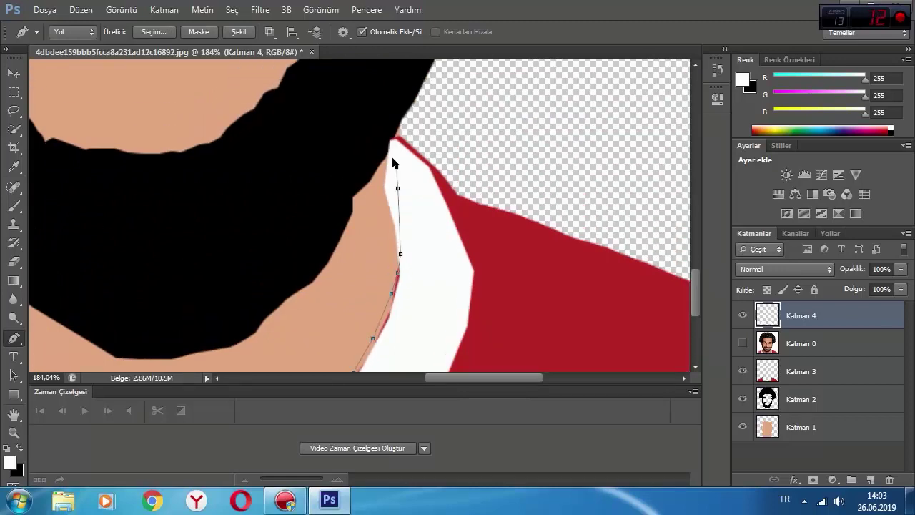
drag(389, 139, 398, 137)
click(400, 135)
click(408, 140)
click(438, 166)
click(451, 193)
drag(449, 190, 447, 190)
key(Delete)
key(Delete)
Step: Start a Pen path where the right collar meets the shoulder, tracing around its tip and partway down its inner edge
click(460, 195)
click(432, 164)
click(420, 152)
click(409, 145)
click(394, 137)
click(387, 143)
click(386, 165)
click(385, 182)
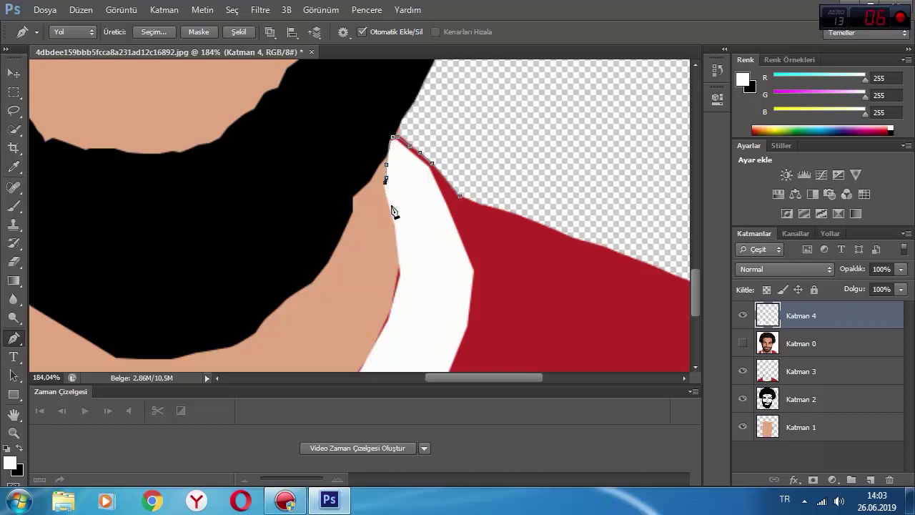
click(393, 206)
click(397, 236)
drag(395, 267, 394, 273)
scroll(388, 303, down, 2)
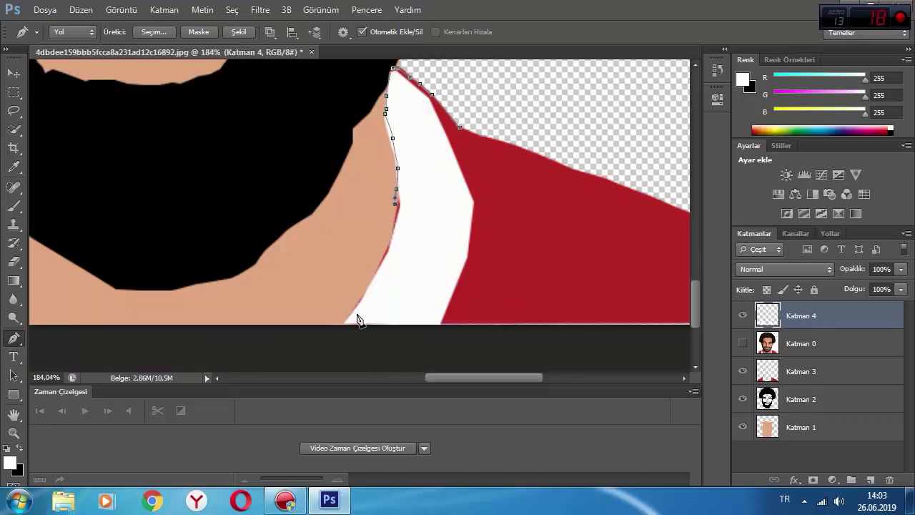
Step: Carry the path across the right collar's base and up its outer edge, closing it at the shoulder
click(335, 326)
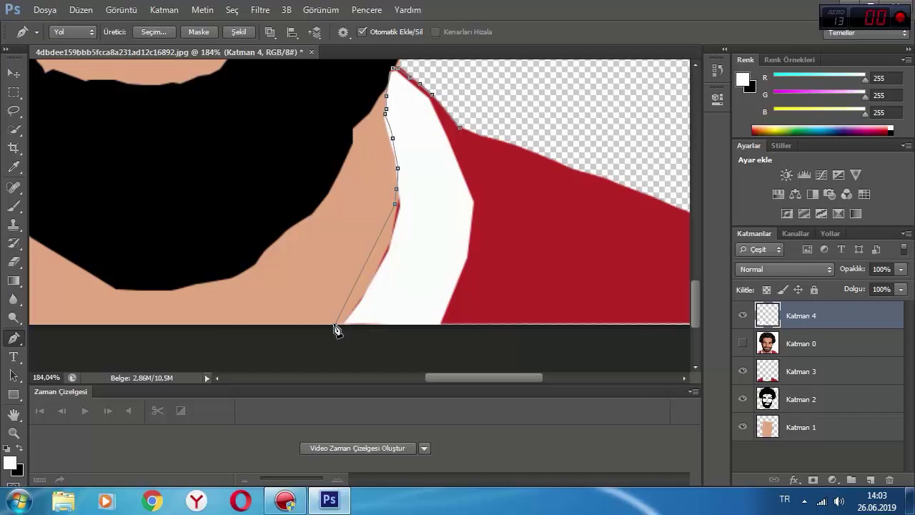
click(446, 325)
click(469, 262)
click(482, 213)
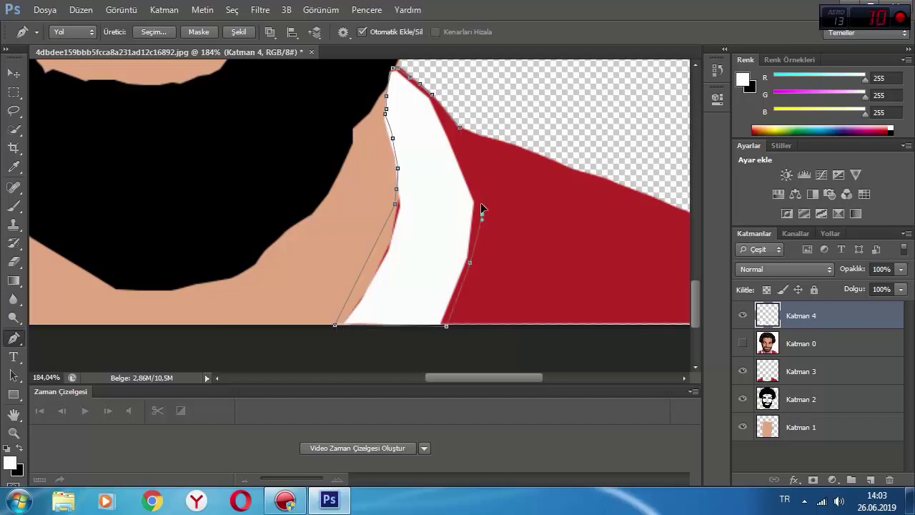
click(469, 151)
click(461, 129)
Step: Draw a closed Pen path along the left collar's inner edge covering the red slivers, returning through the white area
drag(504, 373, 408, 370)
click(454, 323)
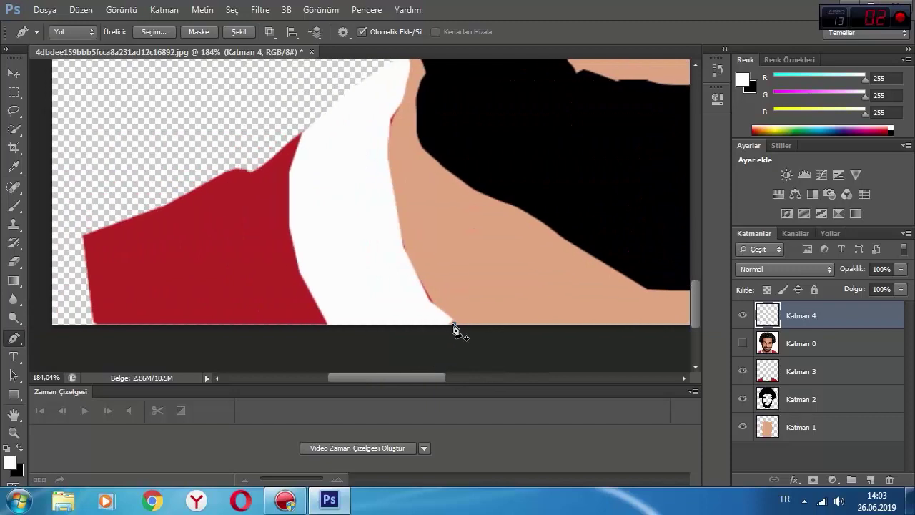
click(436, 298)
click(401, 232)
scroll(404, 236, up, 3)
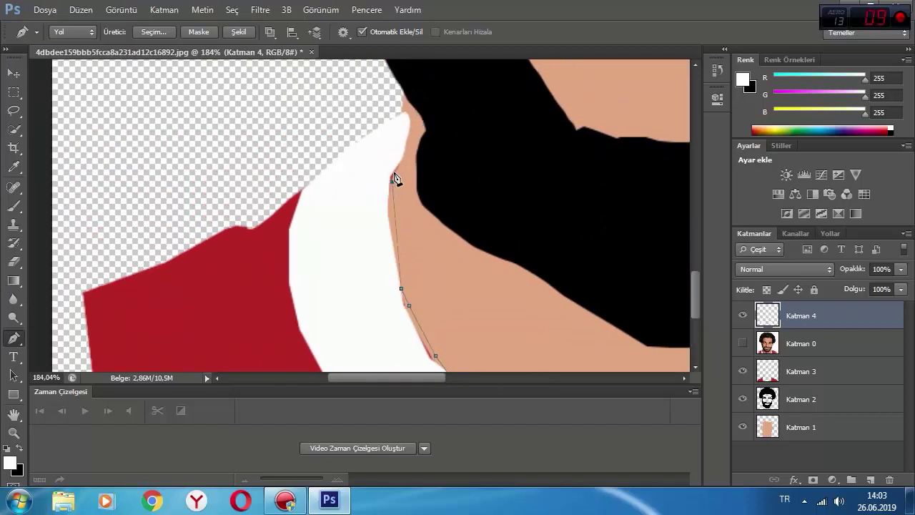
click(395, 173)
click(397, 161)
click(401, 146)
click(332, 175)
click(335, 239)
scroll(353, 250, down, 3)
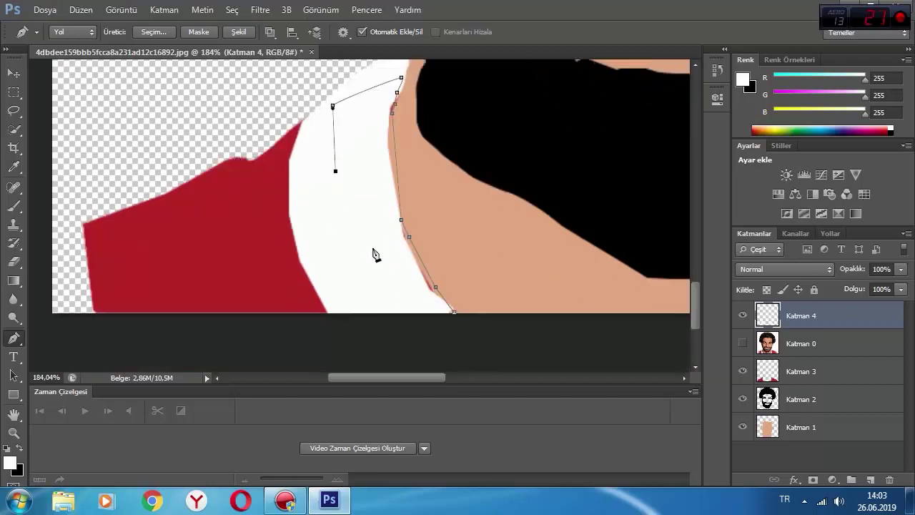
click(372, 248)
click(423, 312)
Step: Fill the two collar correction paths with white (ffffff) and dismiss them
right_click(435, 291)
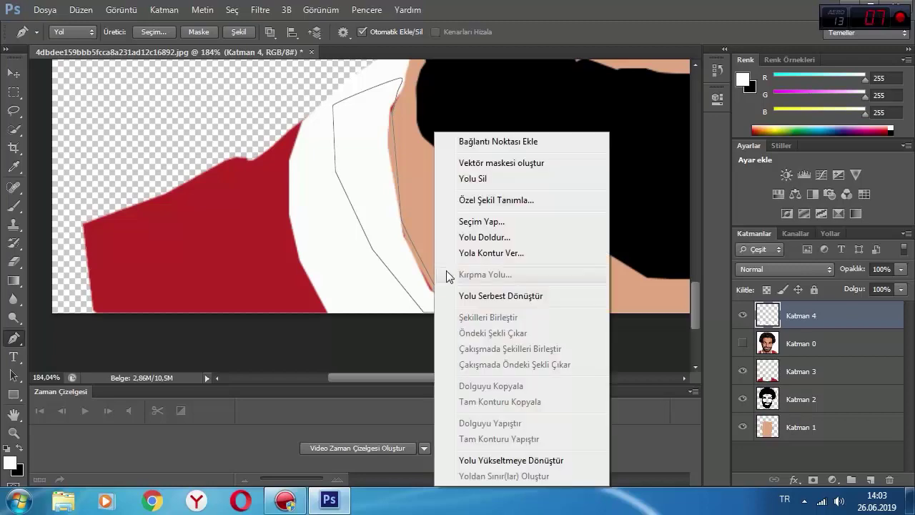
click(495, 238)
click(646, 86)
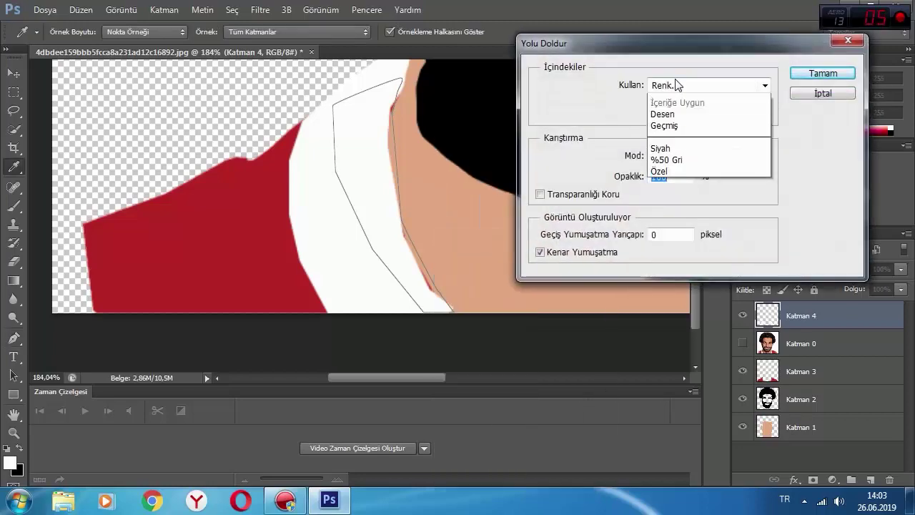
click(690, 121)
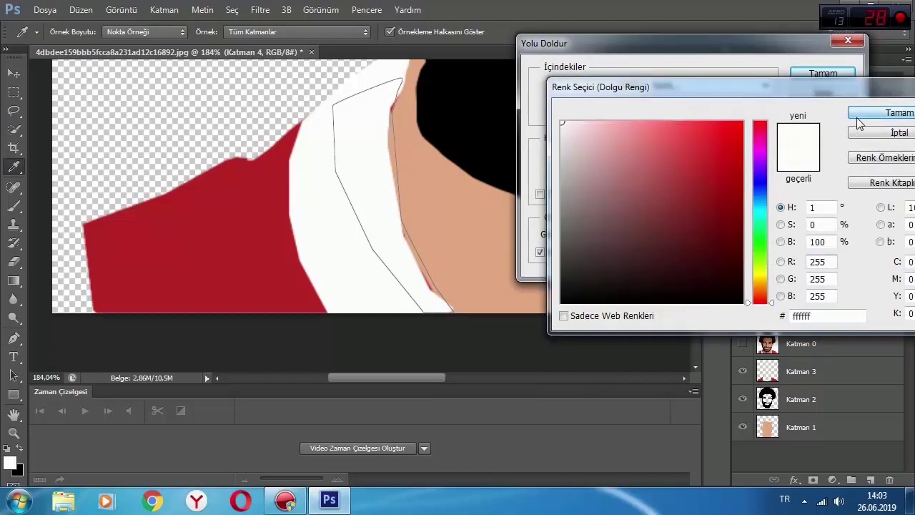
click(886, 114)
click(749, 188)
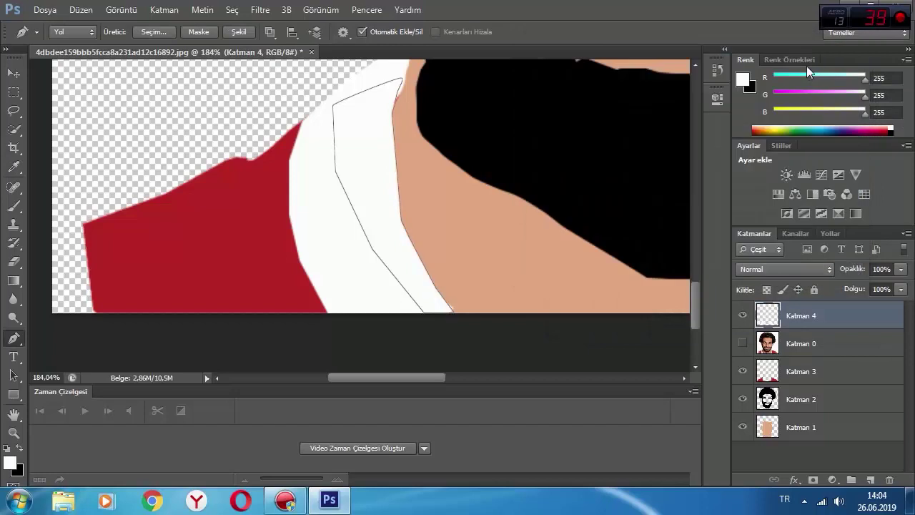
key(Escape)
Step: Draw a small closed Pen path over the red sliver along the upper outer edge of the right collar's tip
drag(432, 376, 527, 370)
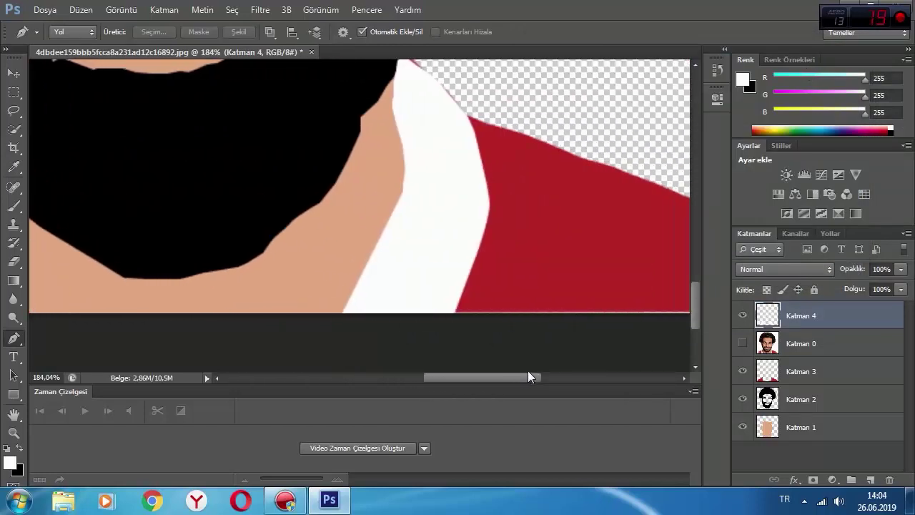
scroll(490, 323, up, 2)
scroll(472, 198, up, 1)
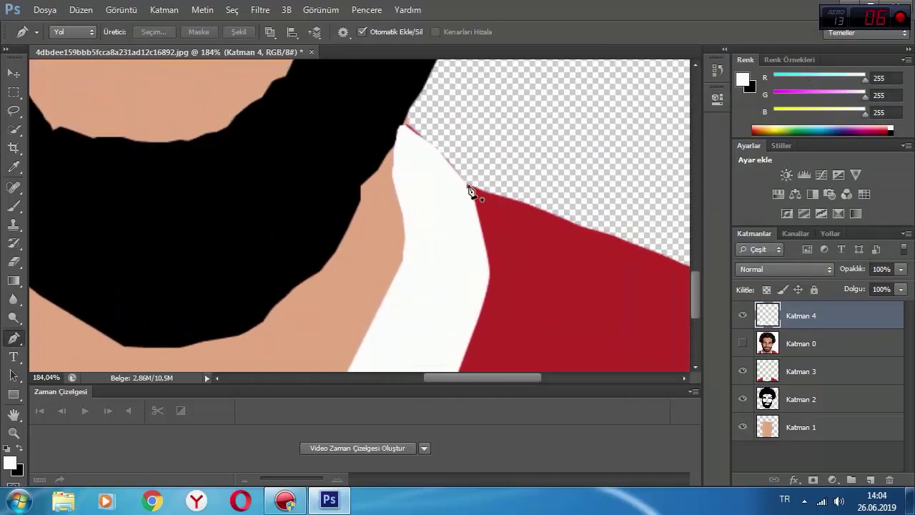
click(468, 186)
click(424, 136)
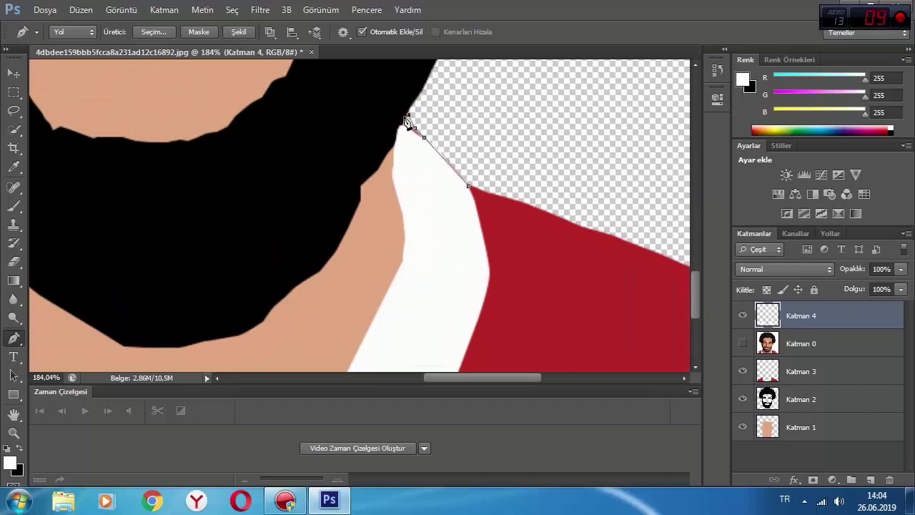
click(401, 121)
click(400, 128)
drag(419, 171, 431, 178)
click(458, 188)
Step: Fill the small path at the right collar's tip with white
right_click(470, 192)
click(508, 234)
click(668, 85)
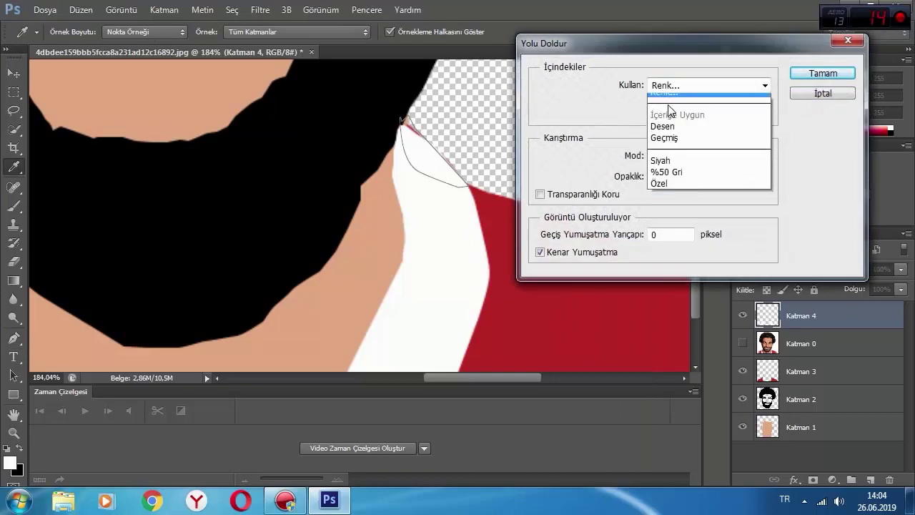
click(677, 118)
click(858, 114)
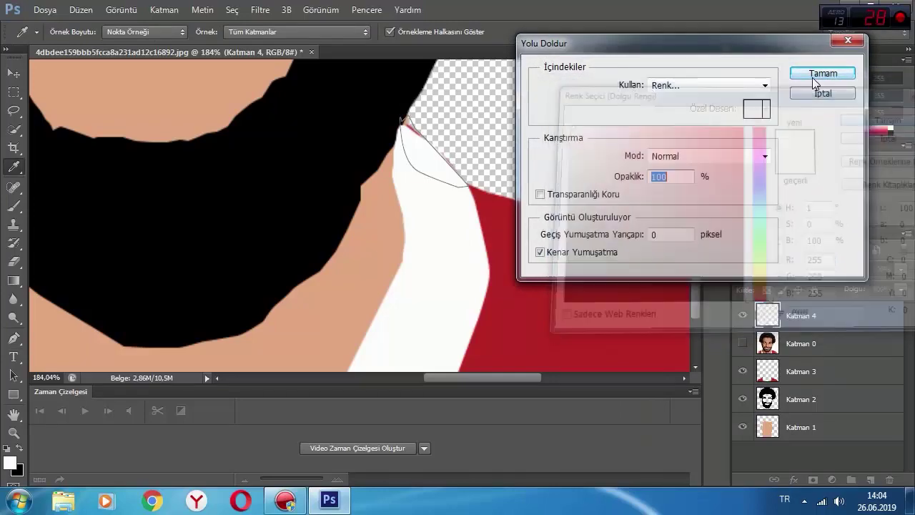
click(812, 76)
Step: Show the Katman 0 photo layer, move it above Katman 4, and add a new layer above it
scroll(490, 225, down, 4)
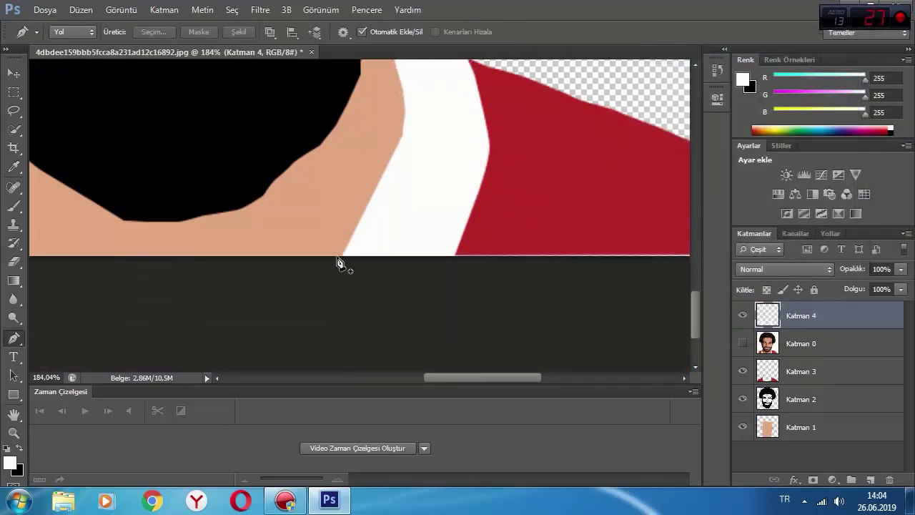
click(15, 435)
drag(236, 231, 128, 195)
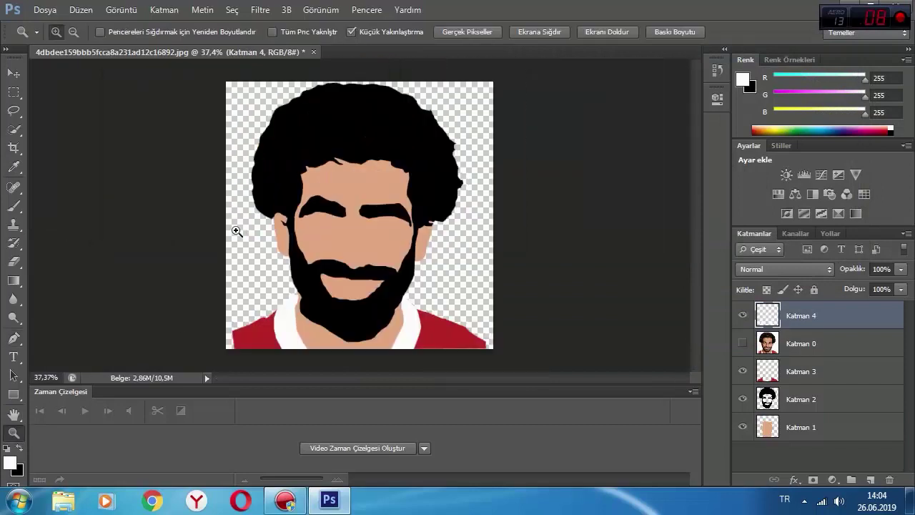
click(742, 343)
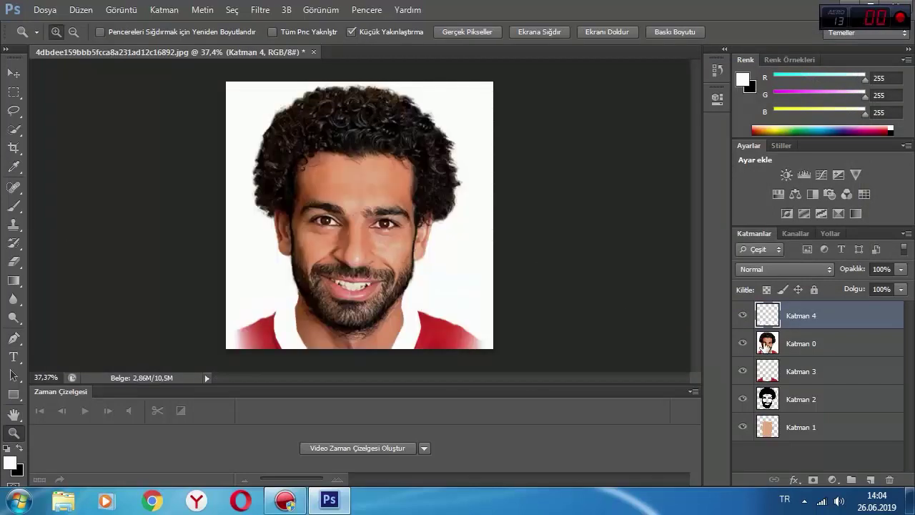
drag(808, 343, 803, 311)
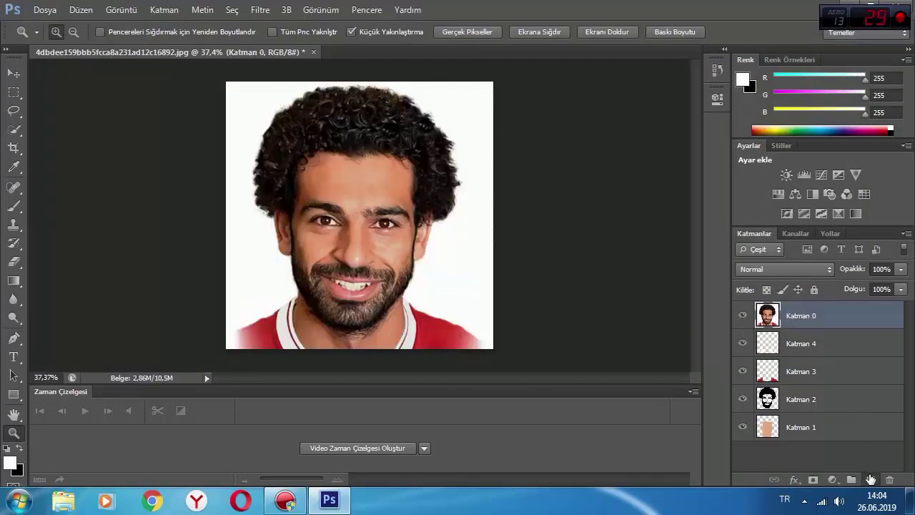
click(871, 479)
Step: Trace the outer edge of the right collar's thin red stripe with the Pen, from the image's bottom edge up to the stripe's upper end
scroll(388, 241, up, 5)
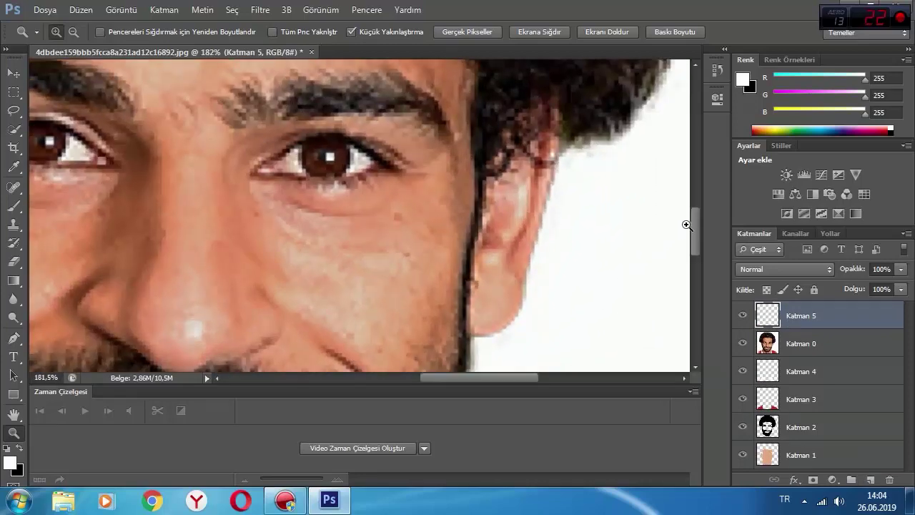
drag(695, 232, 665, 305)
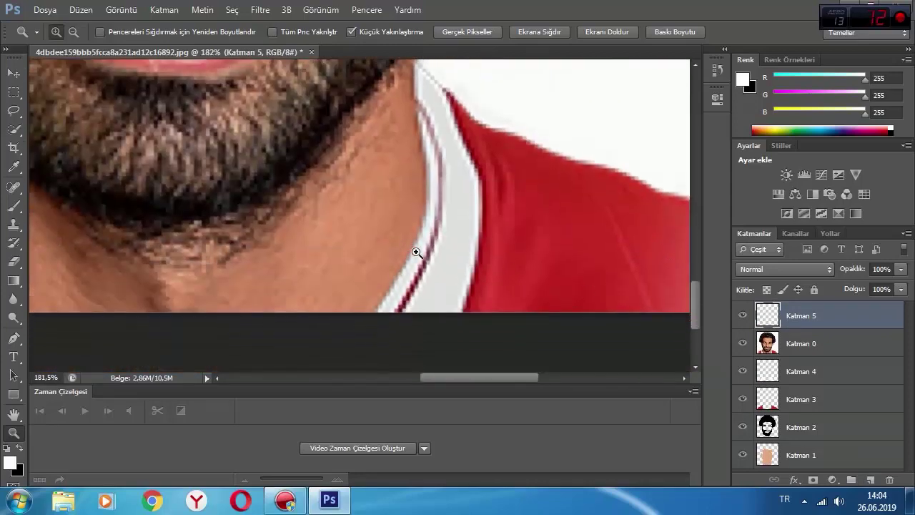
scroll(446, 263, up, 2)
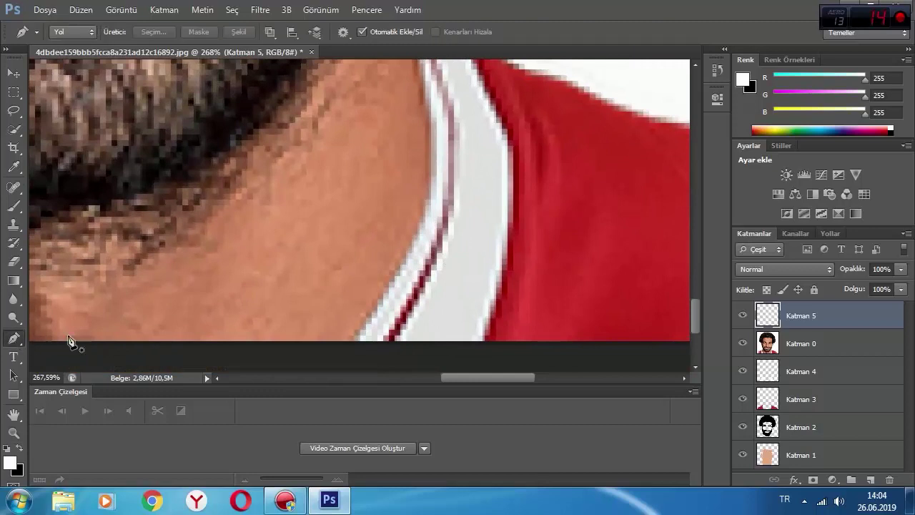
click(13, 337)
click(404, 339)
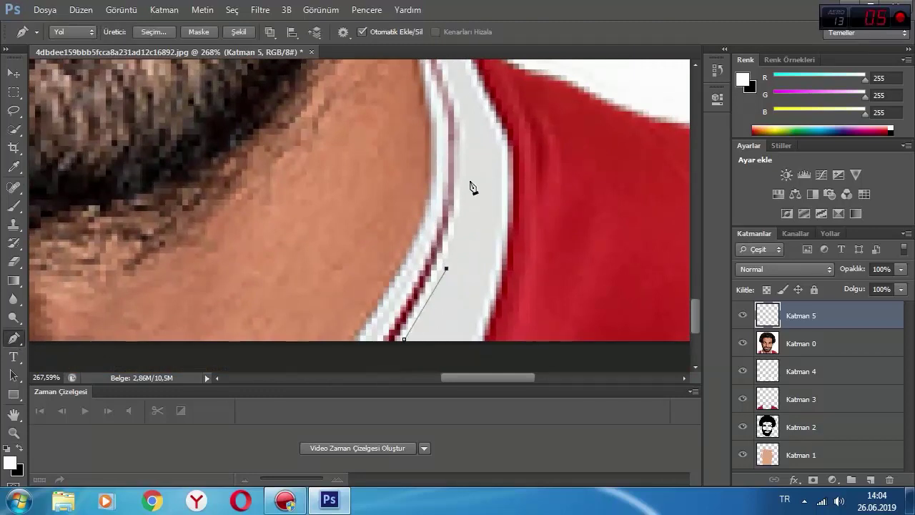
click(463, 163)
scroll(469, 164, up, 2)
click(460, 177)
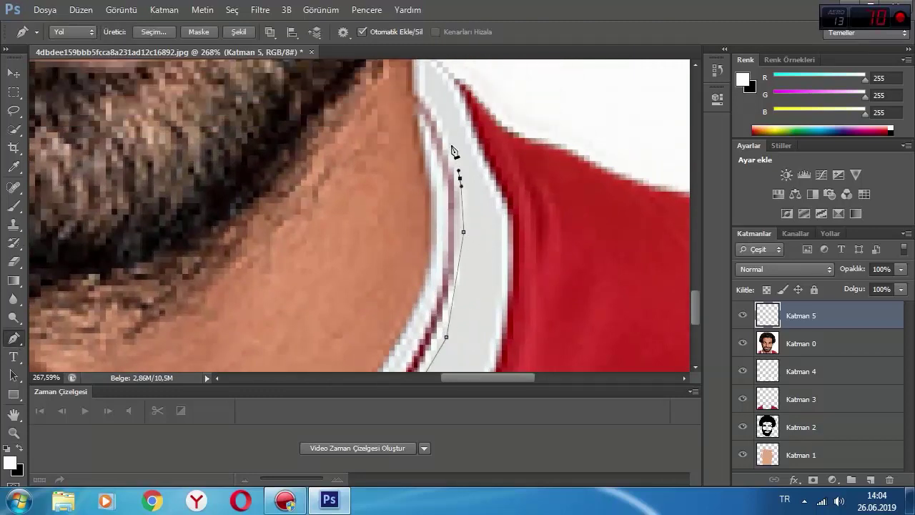
drag(444, 132, 436, 116)
click(424, 98)
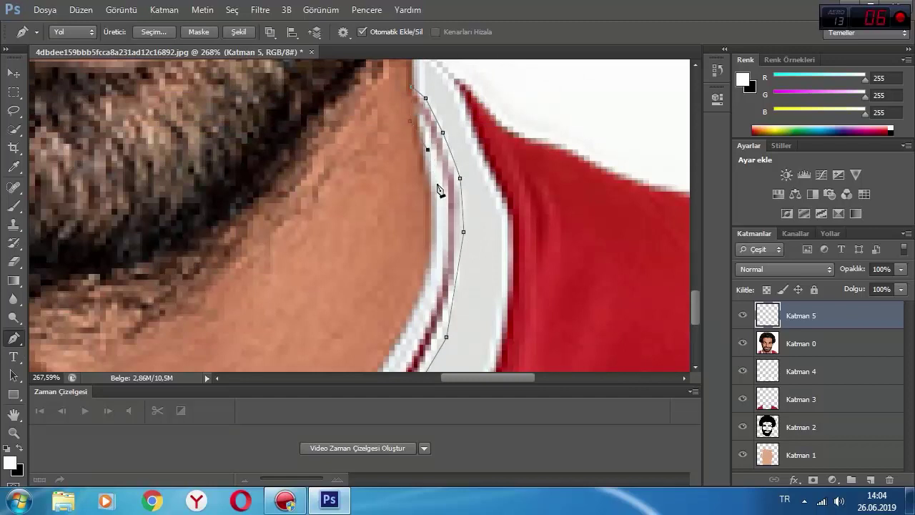
Step: Trace back down the inner edge of the right collar's stripe and close the path at the image's bottom edge
click(437, 184)
click(426, 282)
click(423, 308)
scroll(422, 318, down, 2)
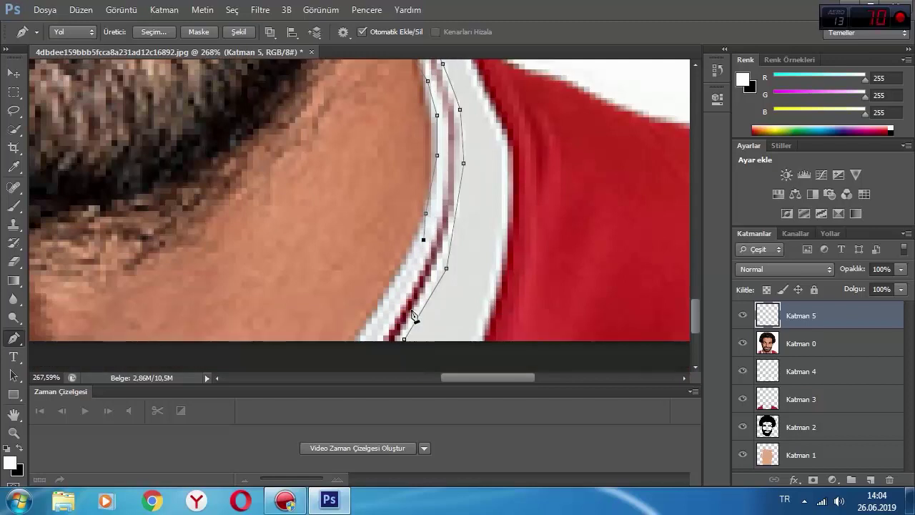
click(369, 343)
click(427, 215)
click(405, 341)
Step: Trace the outer edge of the left collar's red stripe from the image's bottom edge up to the collar's top
drag(474, 378, 373, 378)
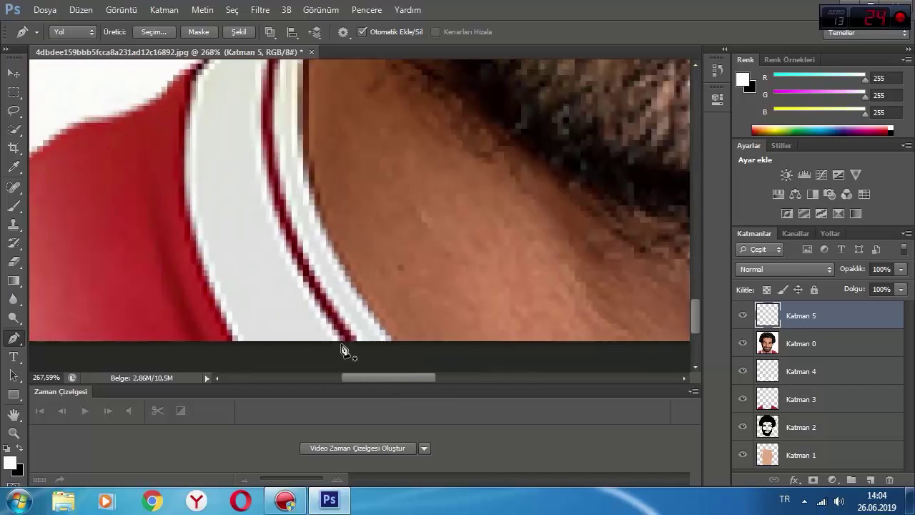
click(334, 339)
click(273, 220)
click(259, 169)
click(257, 109)
scroll(302, 194, up, 2)
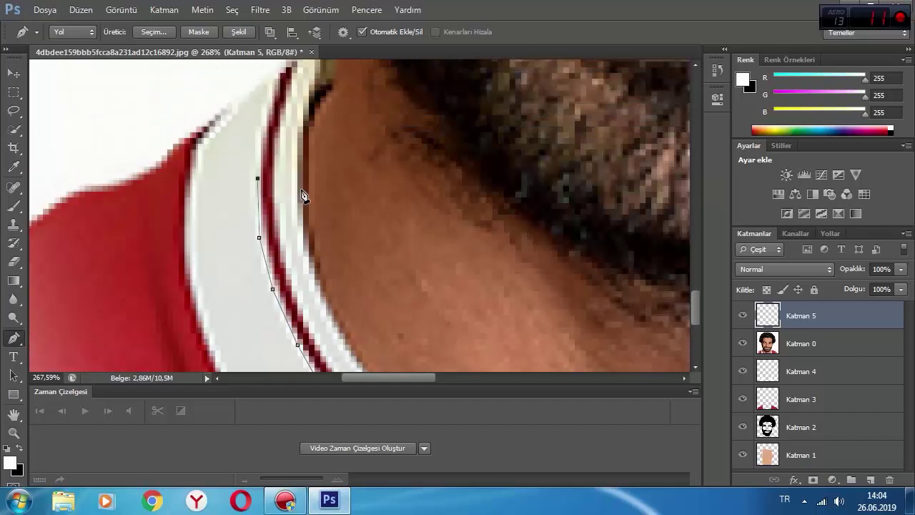
click(260, 127)
scroll(265, 133, up, 1)
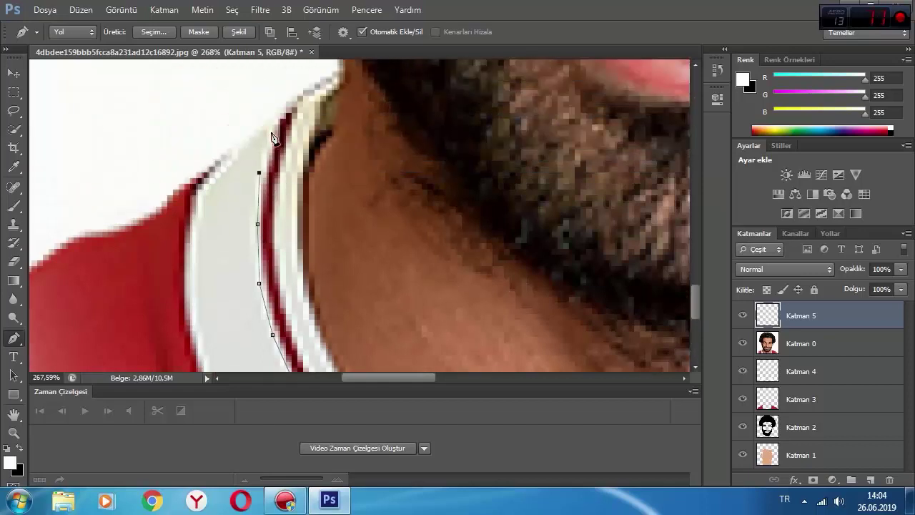
click(280, 113)
click(291, 99)
Step: Trace down the inner edge of the left collar's stripe and close the path at its starting point
click(289, 183)
click(282, 224)
click(280, 260)
click(289, 299)
scroll(315, 346, down, 1)
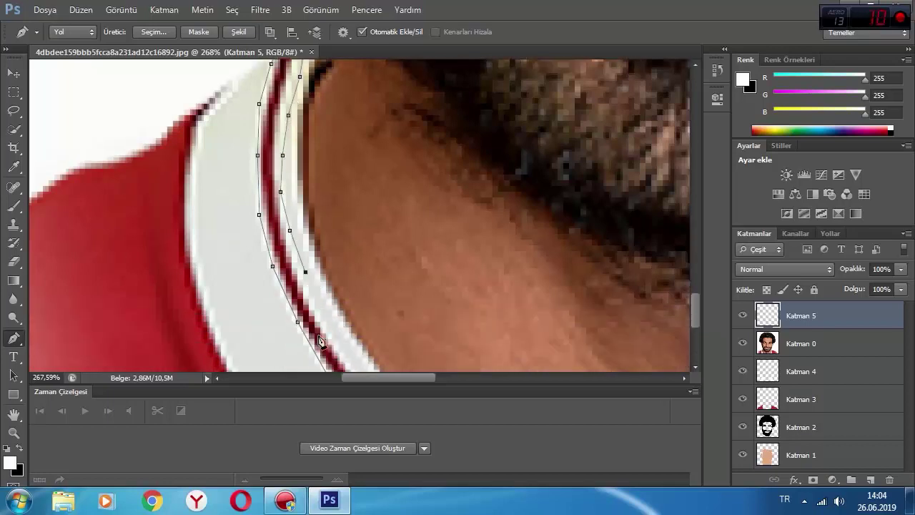
click(343, 357)
scroll(354, 357, down, 2)
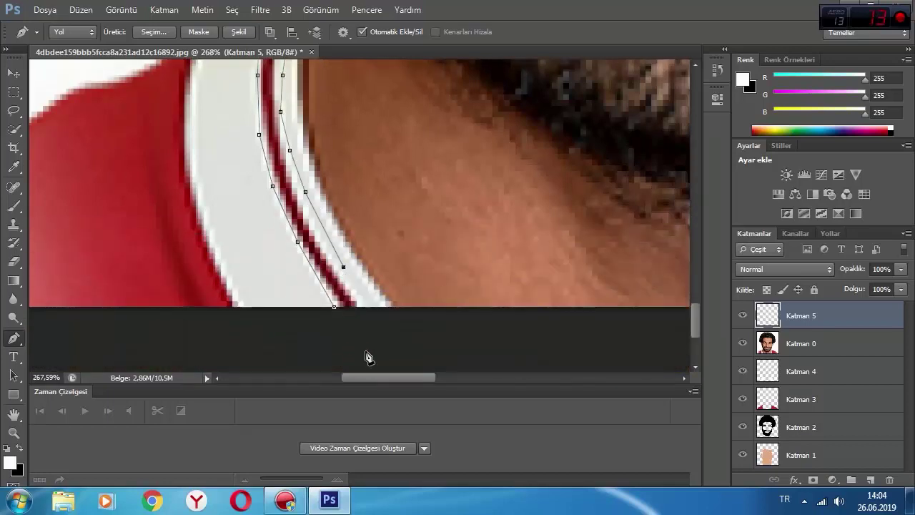
click(365, 307)
click(334, 307)
Step: Hide the Katman 0 photo layer and fill both collar stripe paths on Katman 5 with the red sampled from the shirt
click(743, 343)
right_click(471, 288)
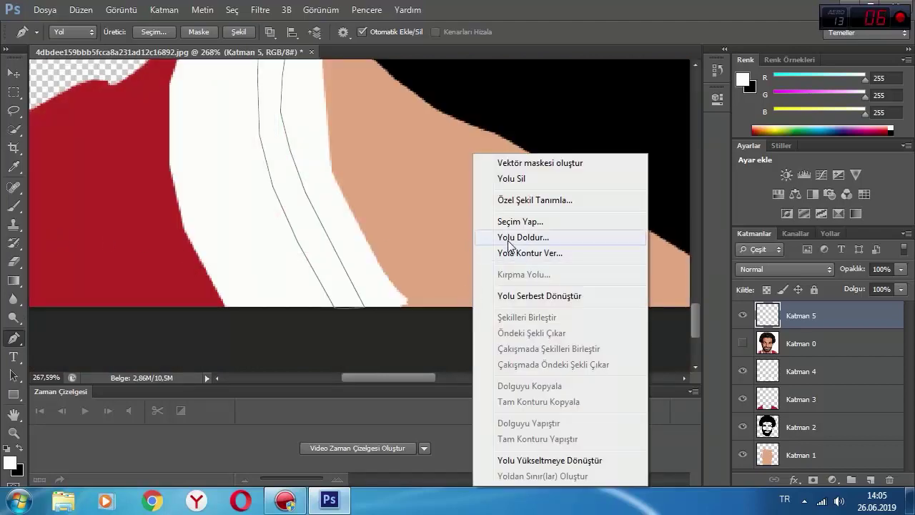
click(508, 238)
click(661, 85)
click(653, 121)
click(136, 200)
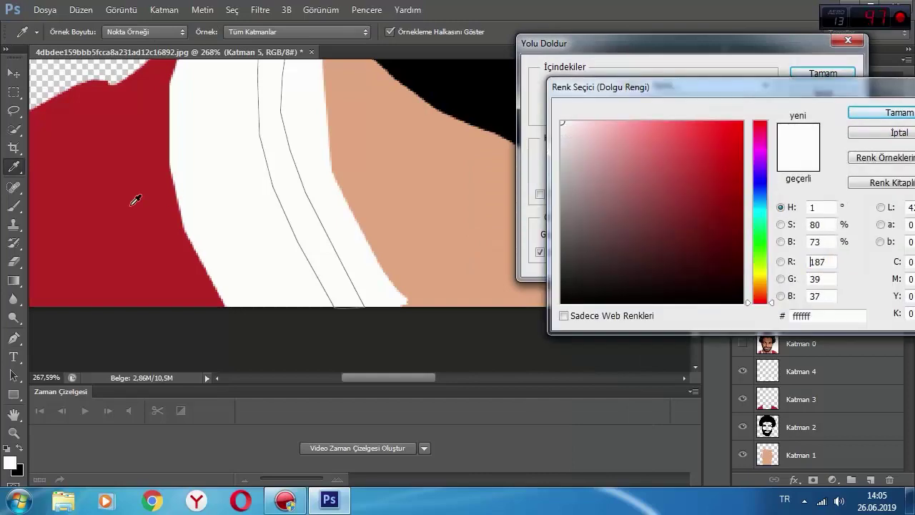
click(858, 112)
click(831, 74)
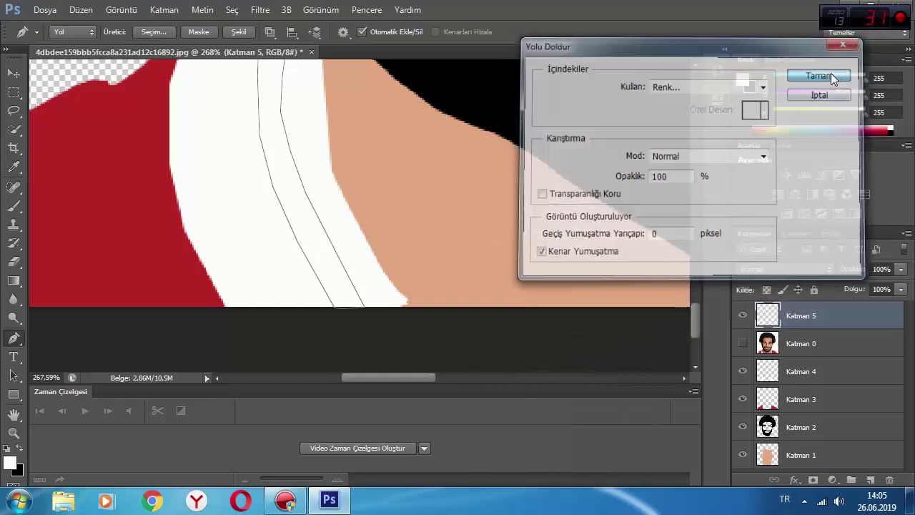
Step: Show the Katman 0 photo layer, move it above Katman 5, and add a new layer above it
click(13, 433)
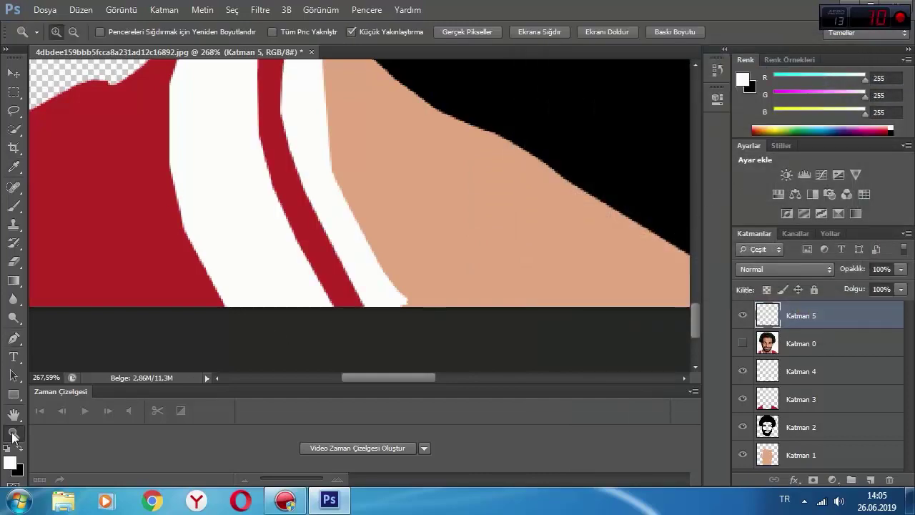
drag(306, 288, 239, 278)
scroll(239, 278, up, 3)
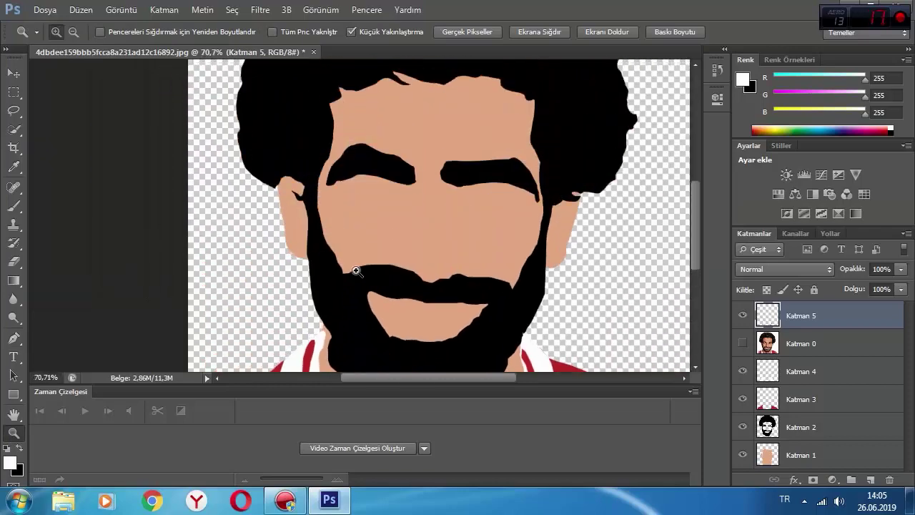
scroll(356, 271, down, 4)
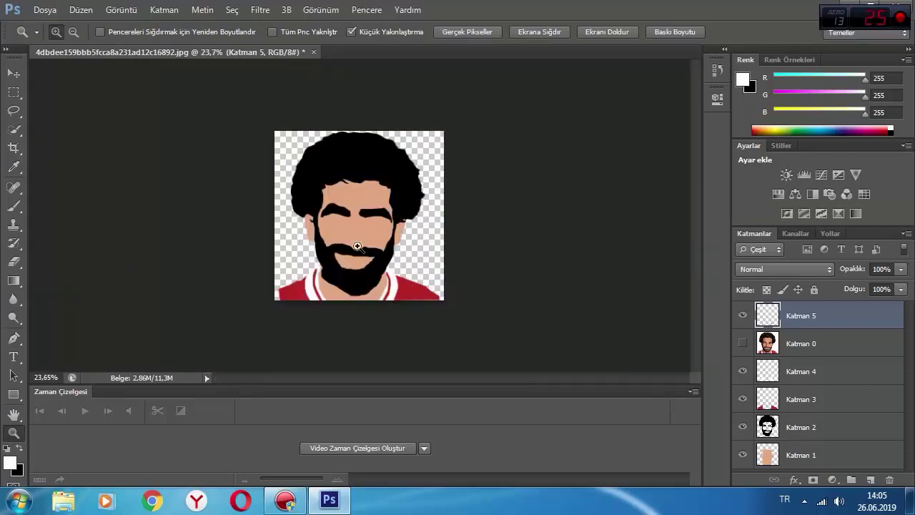
scroll(358, 246, up, 5)
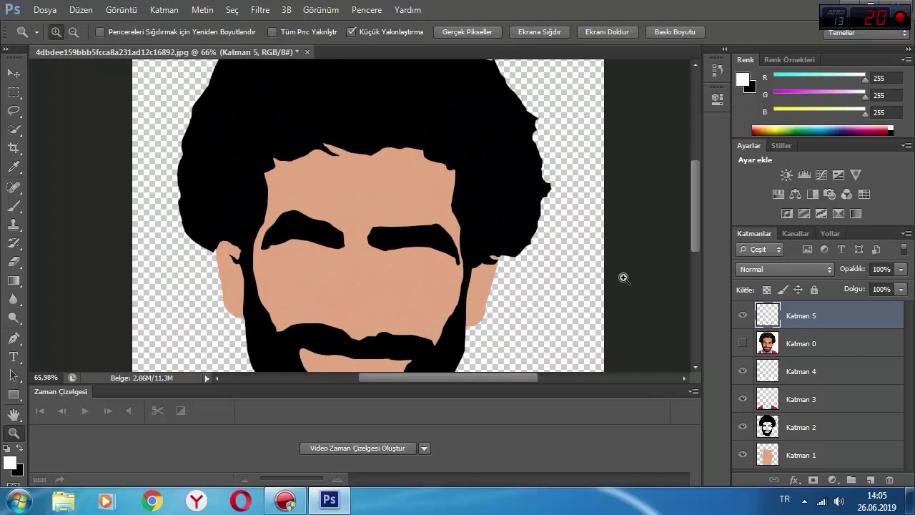
click(744, 346)
drag(815, 344, 815, 313)
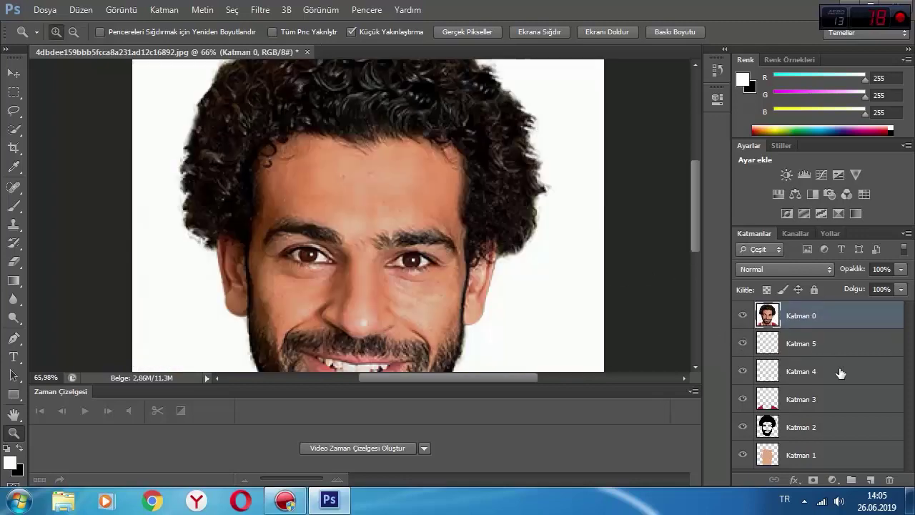
click(870, 479)
Step: Trace the lower edge of the left eye's upper lid with the Pen, from the outer corner to the inner corner
scroll(381, 254, down, 5)
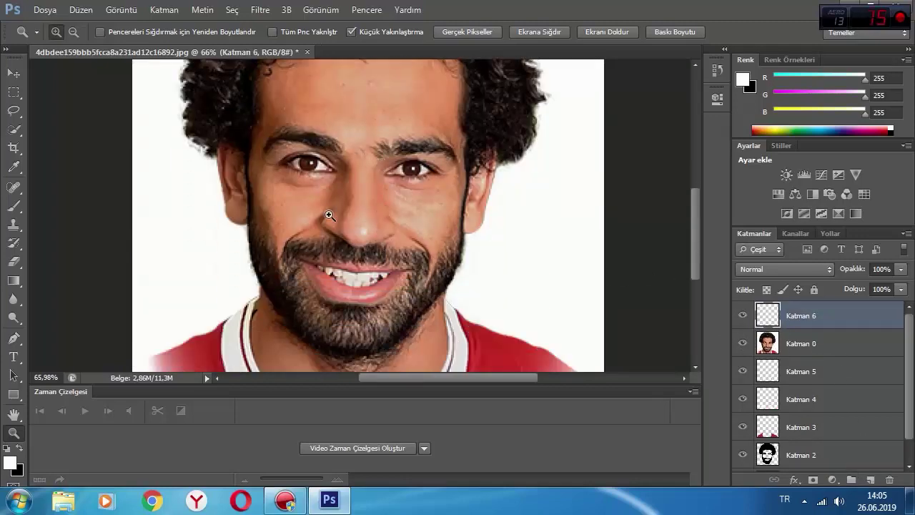
scroll(352, 242, up, 5)
scroll(333, 223, down, 5)
drag(334, 198, 414, 222)
scroll(410, 259, up, 5)
scroll(343, 256, down, 3)
scroll(179, 256, up, 3)
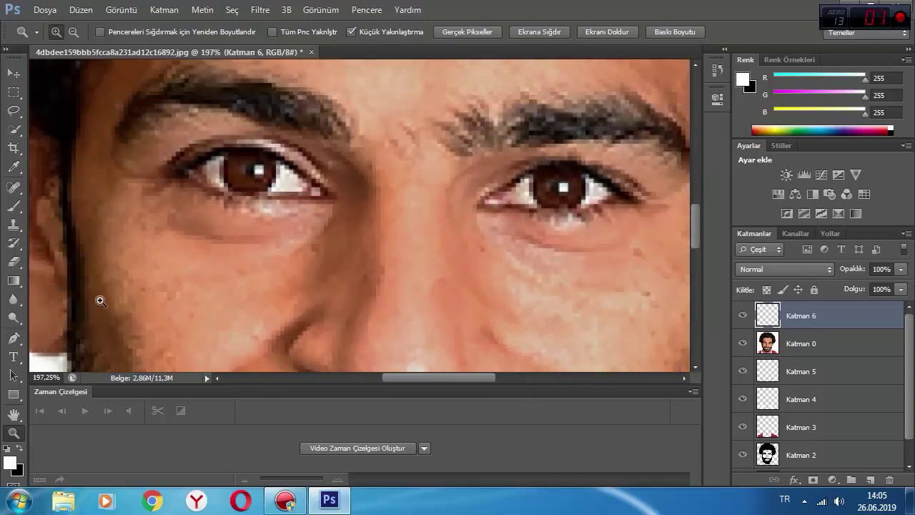
click(13, 338)
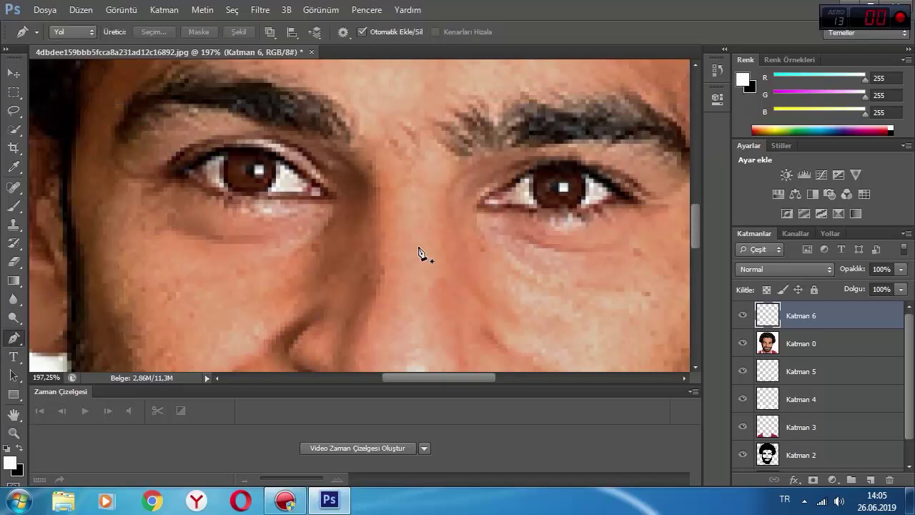
scroll(213, 213, up, 3)
scroll(213, 213, up, 3)
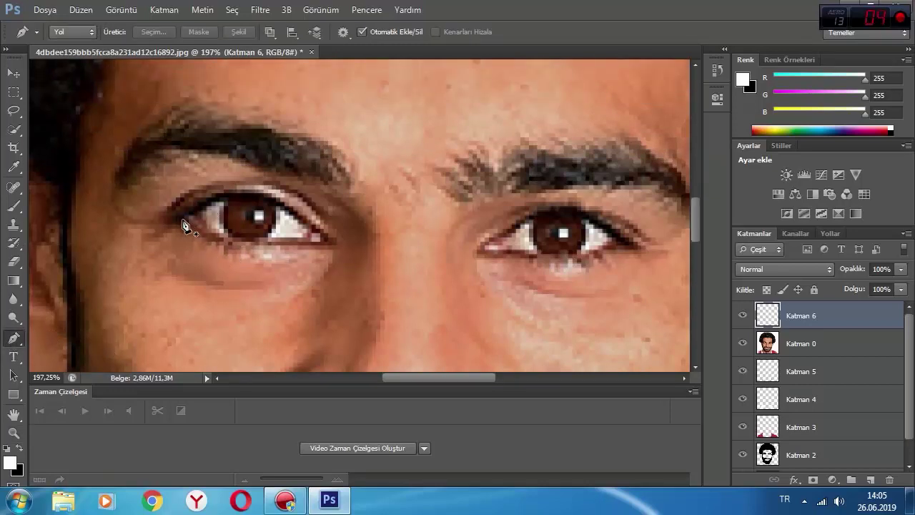
click(183, 220)
click(194, 213)
click(252, 196)
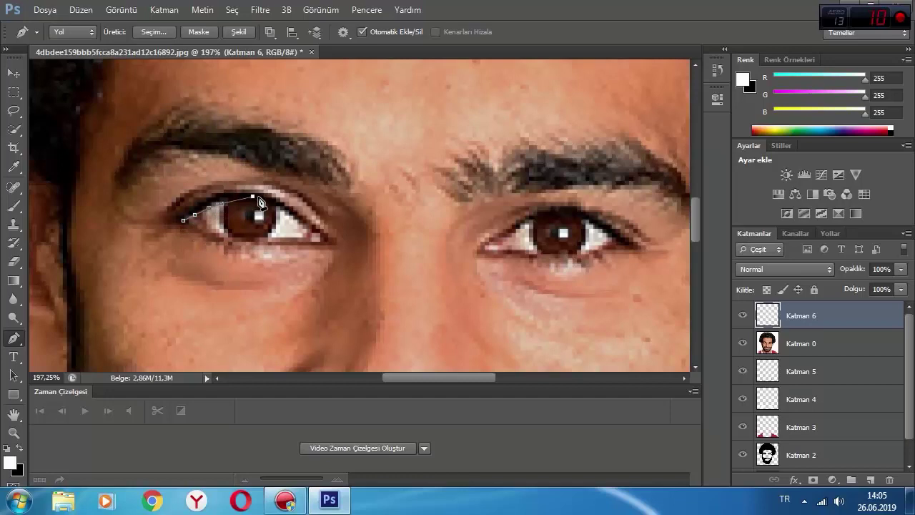
click(260, 197)
click(278, 205)
click(293, 215)
click(313, 226)
click(324, 236)
Step: Trace back along the lid crease above the left eye and close the upper lid path at the outer corner
click(339, 245)
click(332, 230)
click(296, 192)
drag(274, 183, 262, 179)
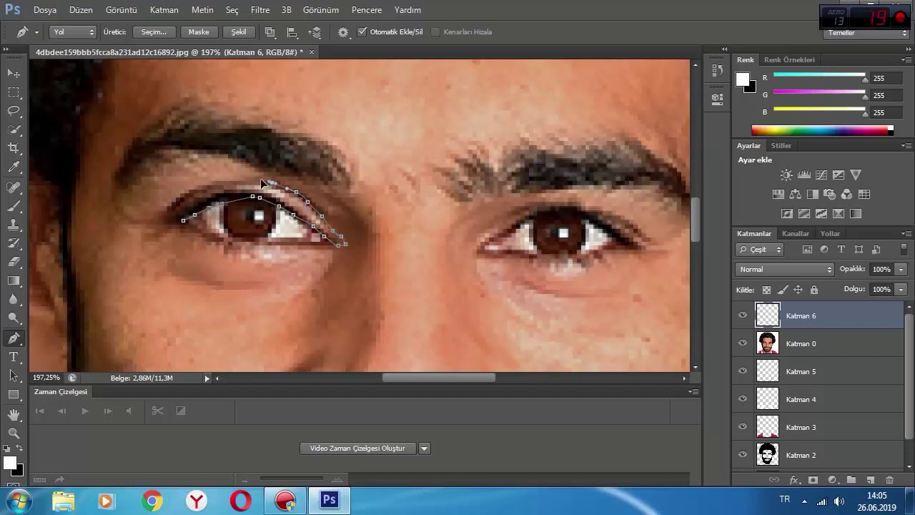
click(204, 187)
drag(233, 178, 230, 176)
click(179, 195)
click(175, 200)
click(176, 221)
click(182, 226)
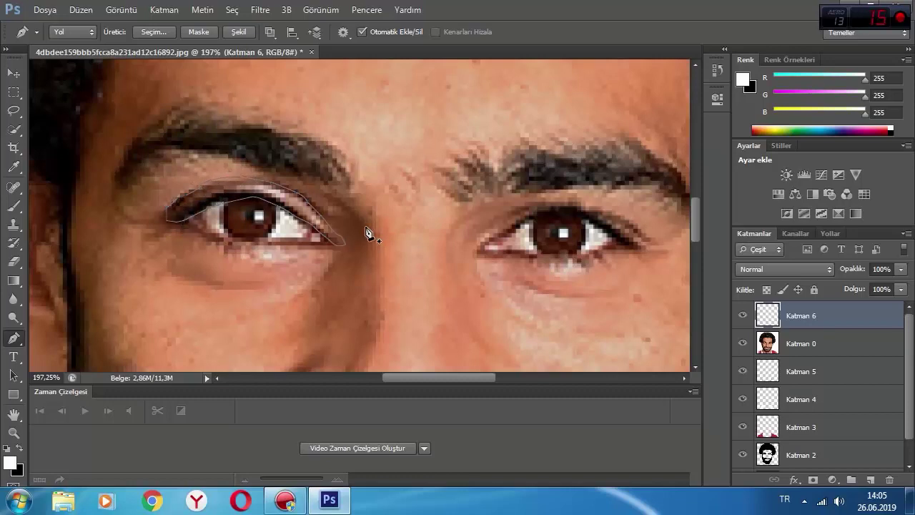
Step: Trace the lower edge of the right eye's upper lid from the inner corner to the outer corner
click(510, 234)
click(546, 213)
click(566, 212)
click(590, 215)
click(601, 229)
click(625, 239)
click(636, 245)
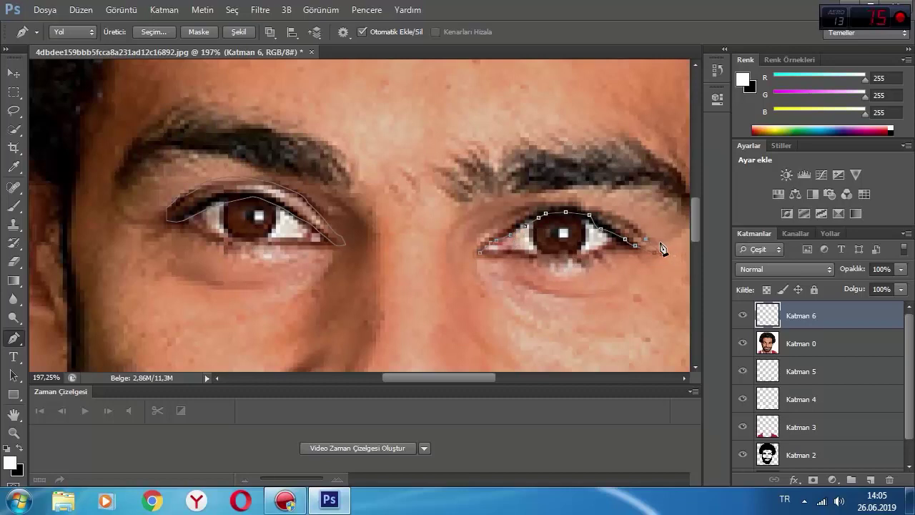
Step: Trace back along the lid crease above the right eye and close the upper lid path at the inner corner
click(605, 209)
click(587, 207)
click(557, 204)
click(537, 204)
click(513, 212)
click(481, 254)
Step: Draw a closed Pen path around the left eye's lower lid, from the lash line down to the curve under the eye
click(185, 218)
click(217, 234)
click(341, 245)
drag(318, 258, 256, 267)
drag(213, 270, 197, 256)
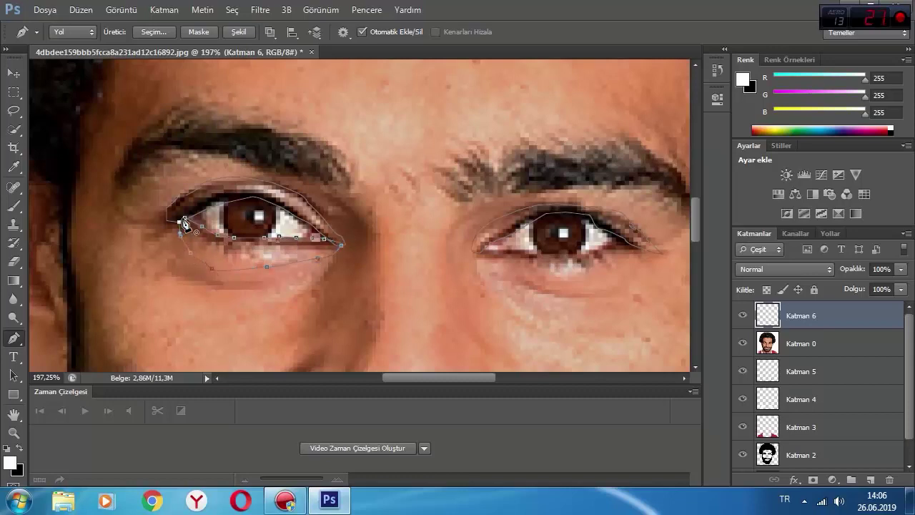
Step: Draw a closed Pen path around the right eye's lower lid, from the lash line down to the curve under the eye
drag(417, 376, 450, 377)
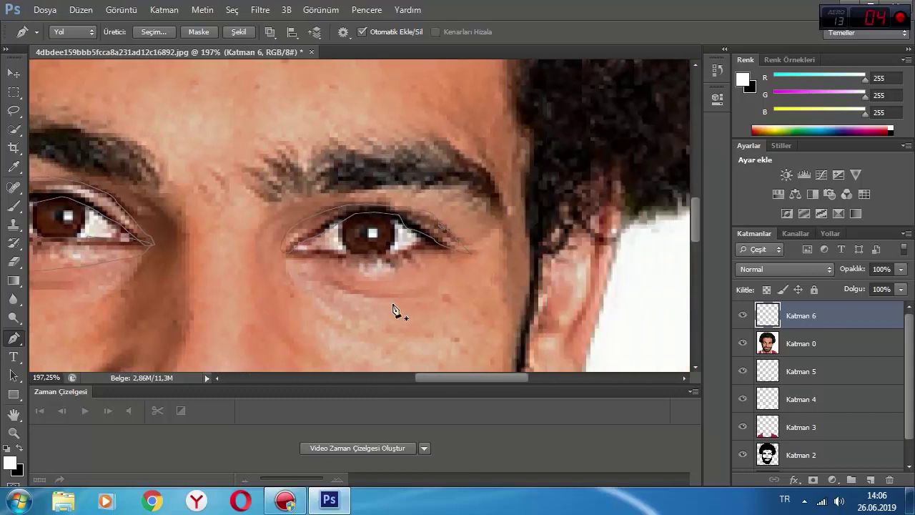
click(299, 246)
click(351, 253)
click(374, 253)
click(396, 250)
click(427, 236)
drag(451, 247, 463, 247)
drag(425, 280, 415, 285)
drag(300, 273, 293, 266)
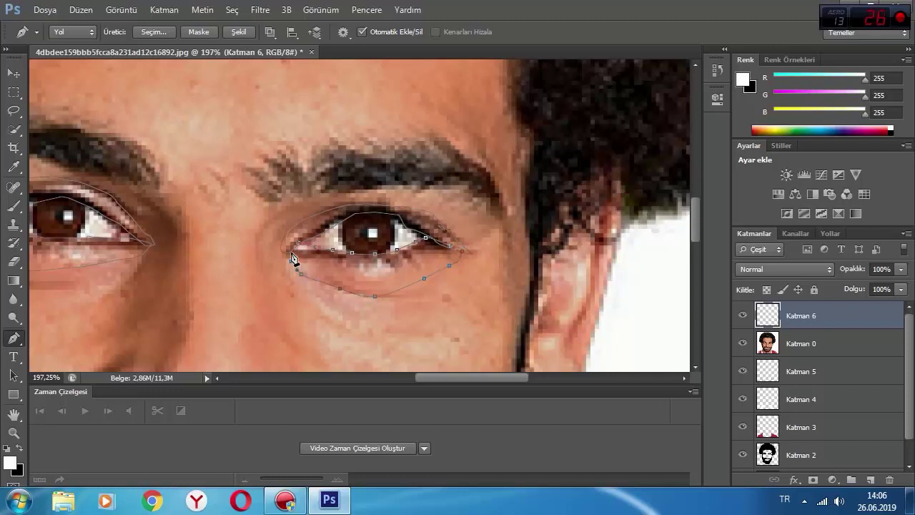
click(296, 248)
Step: Trace the nose's left side from the nostril base around the wing and up the bridge to the left eyebrow's inner end
scroll(317, 240, down, 5)
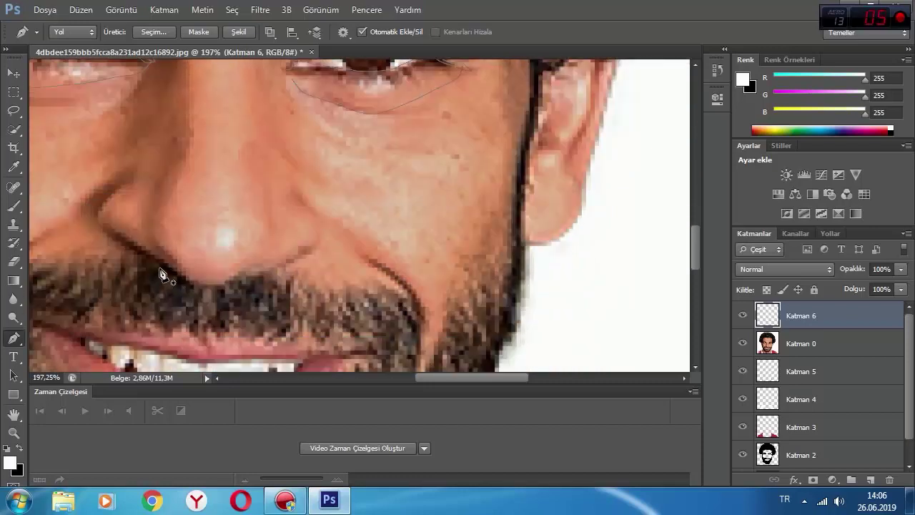
drag(147, 255, 118, 197)
scroll(151, 208, up, 4)
drag(132, 270, 161, 228)
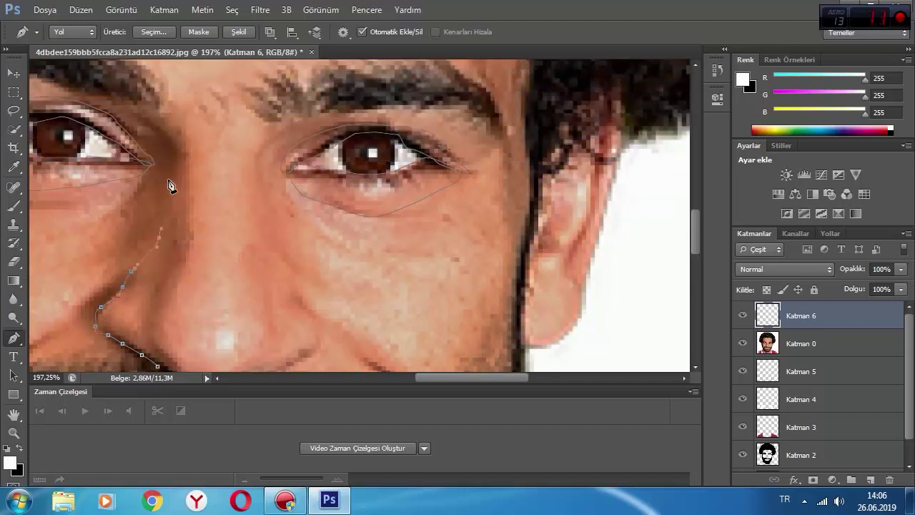
drag(169, 179, 168, 170)
drag(163, 150, 158, 139)
click(143, 120)
Step: Trace the nose's right side from the brow down the bridge and around the wing to the nostril base
drag(271, 154, 267, 194)
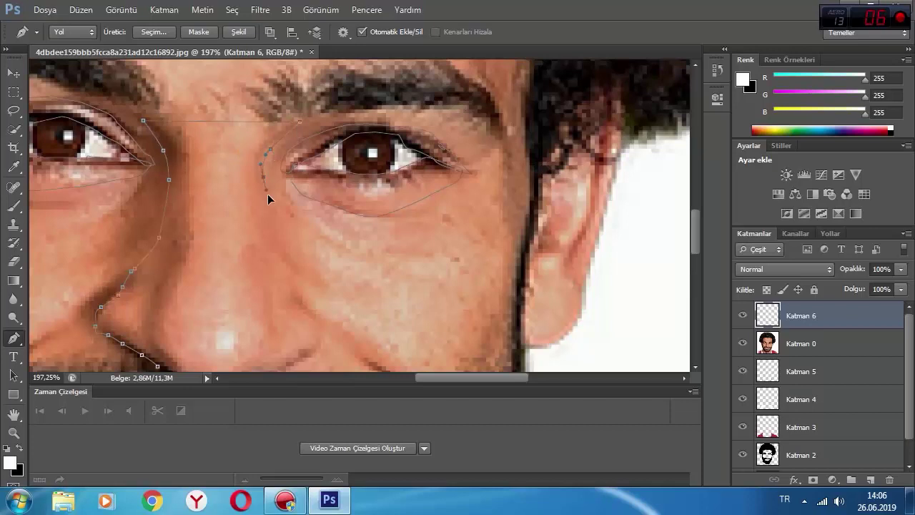
click(316, 310)
click(327, 326)
click(320, 350)
scroll(325, 351, down, 2)
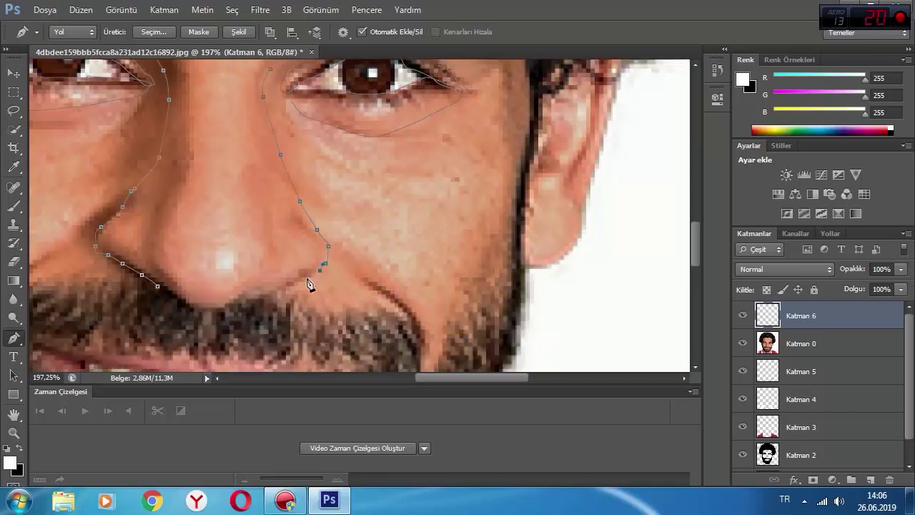
Step: Trace along the underside of the nose from the right nostril to the left and close the nose path
drag(287, 290, 267, 294)
click(263, 297)
click(247, 303)
click(231, 313)
click(208, 314)
click(190, 306)
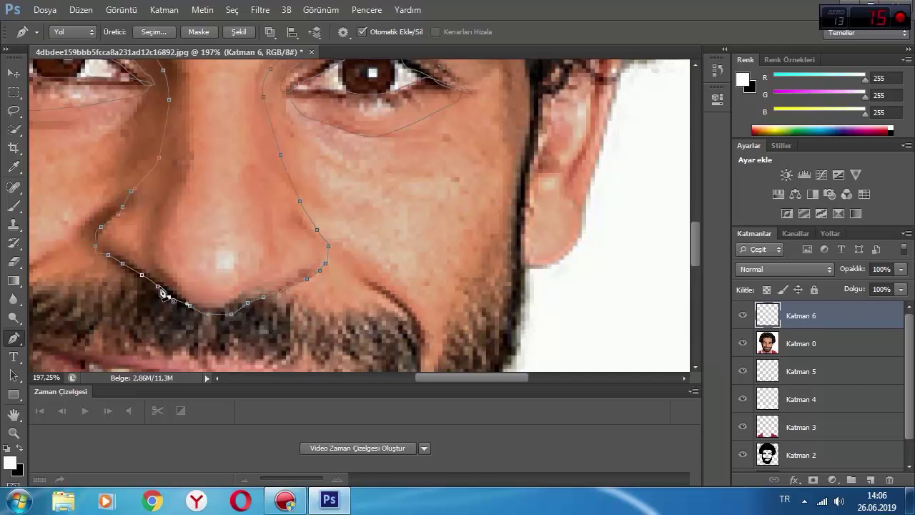
click(158, 288)
Step: Draw a closed Pen path around the smile crease beside the right end of the moustache
scroll(348, 266, down, 3)
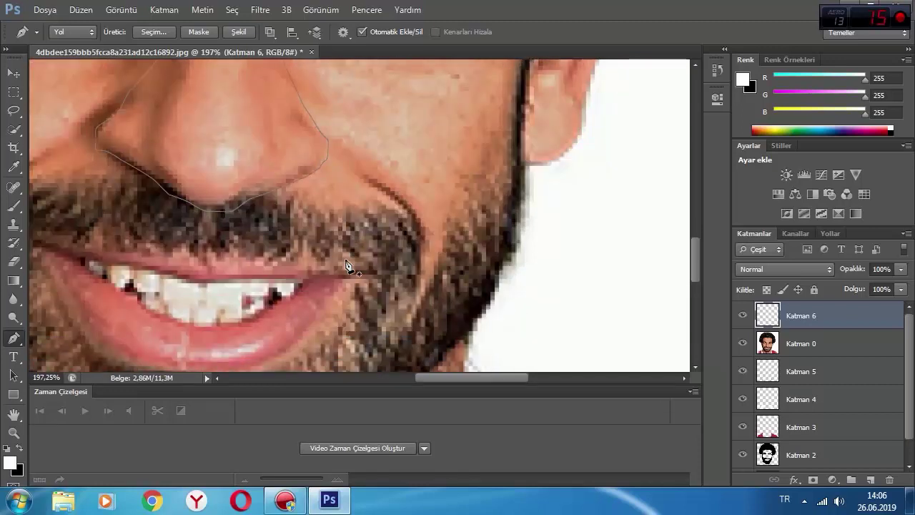
click(398, 317)
click(416, 270)
drag(352, 168, 340, 164)
drag(404, 199, 422, 215)
drag(427, 263, 427, 268)
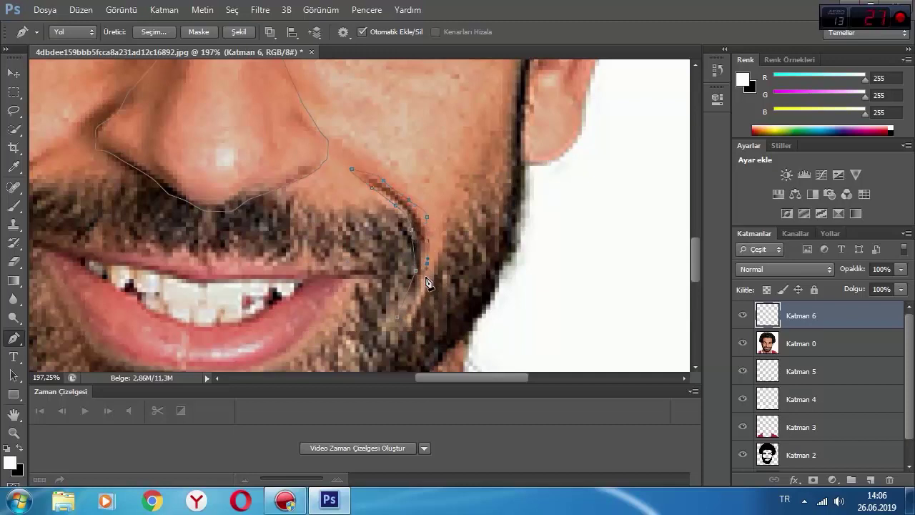
click(397, 316)
drag(466, 371, 449, 378)
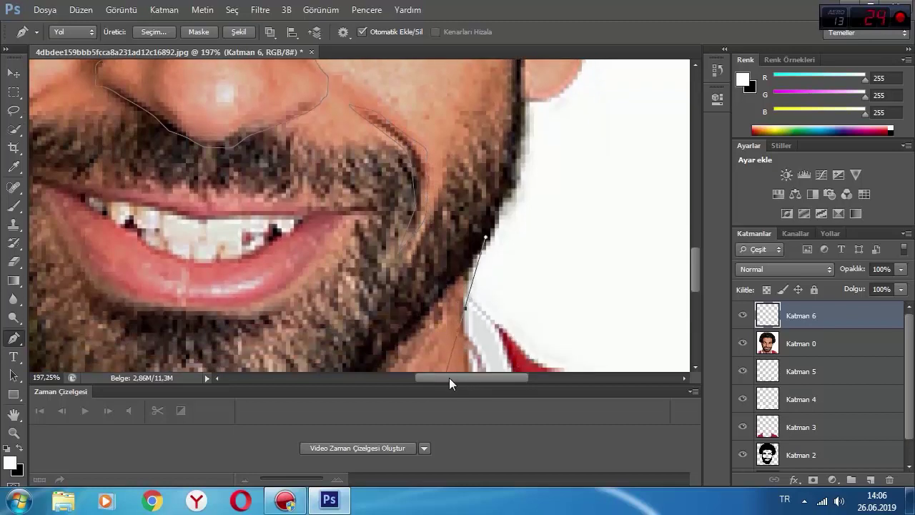
drag(511, 377, 468, 377)
scroll(427, 351, up, 3)
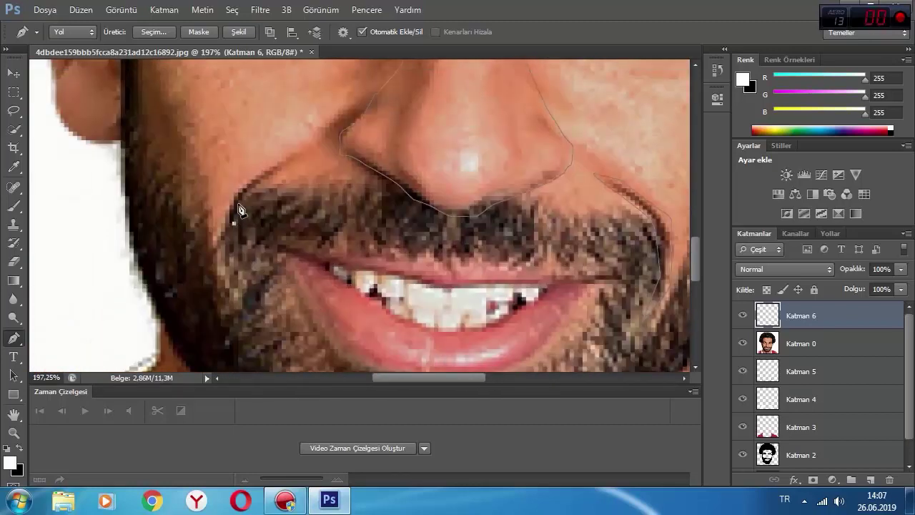
click(238, 195)
drag(320, 150, 325, 136)
key(Delete)
key(Delete)
Step: Draw a Pen path around the smile crease beside the left end of the moustache
click(228, 228)
drag(240, 206, 315, 148)
click(266, 164)
drag(238, 191, 222, 212)
scroll(487, 201, up, 5)
scroll(590, 249, down, 1)
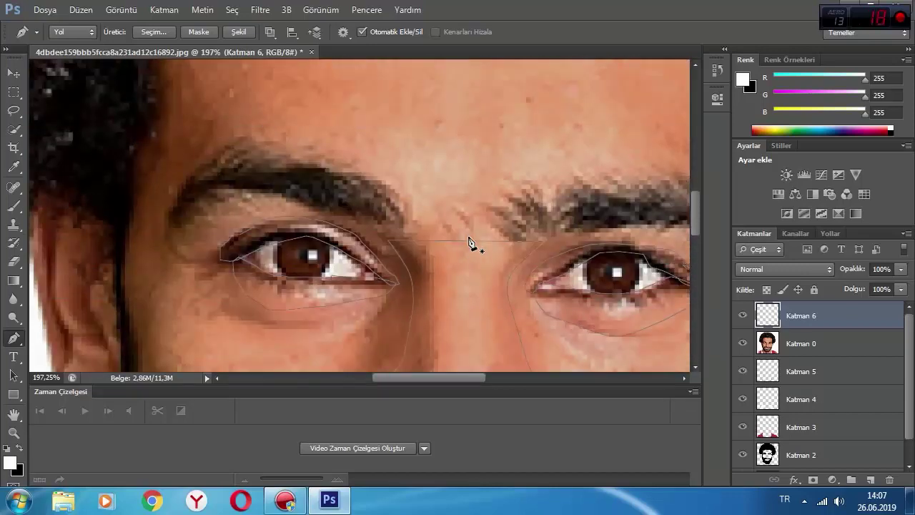
Step: Hide the Katman 0 photo layer and fill the eyelid, nose and crease paths with the sampled skin colour e2a882
click(743, 344)
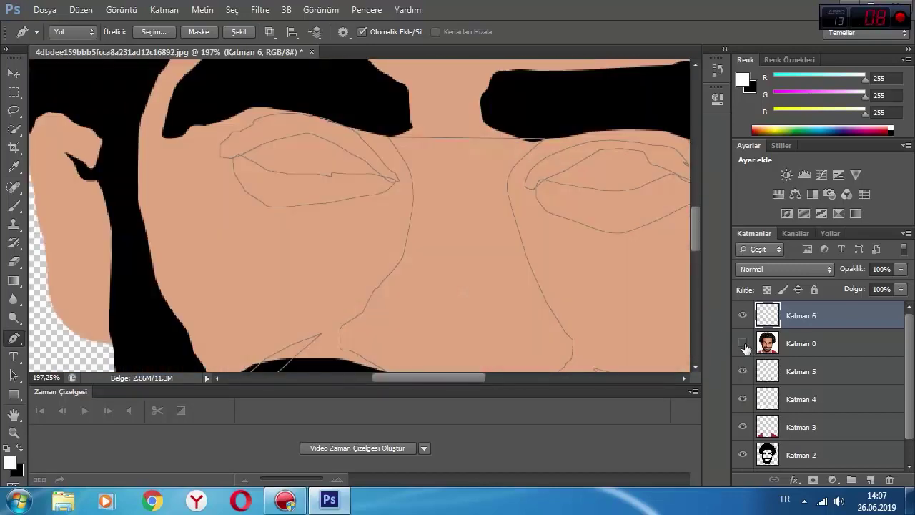
right_click(529, 263)
click(613, 237)
click(679, 90)
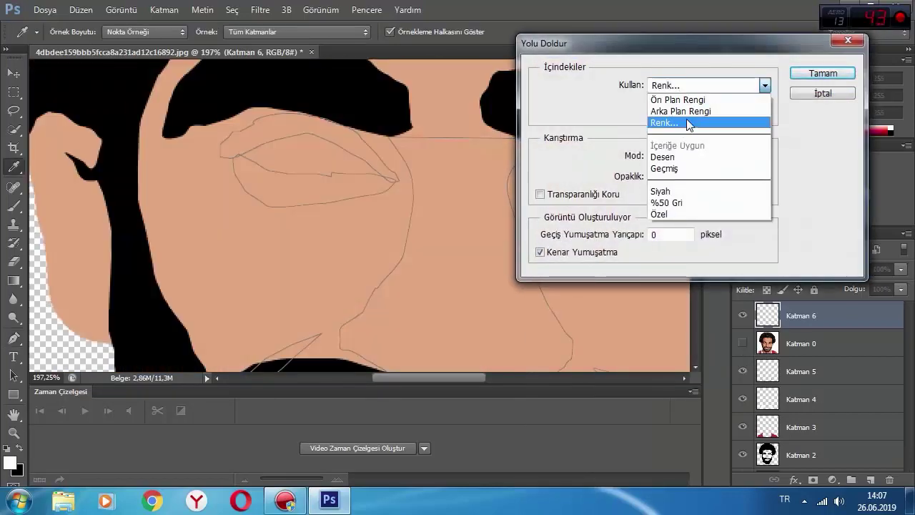
click(686, 119)
click(450, 170)
click(861, 114)
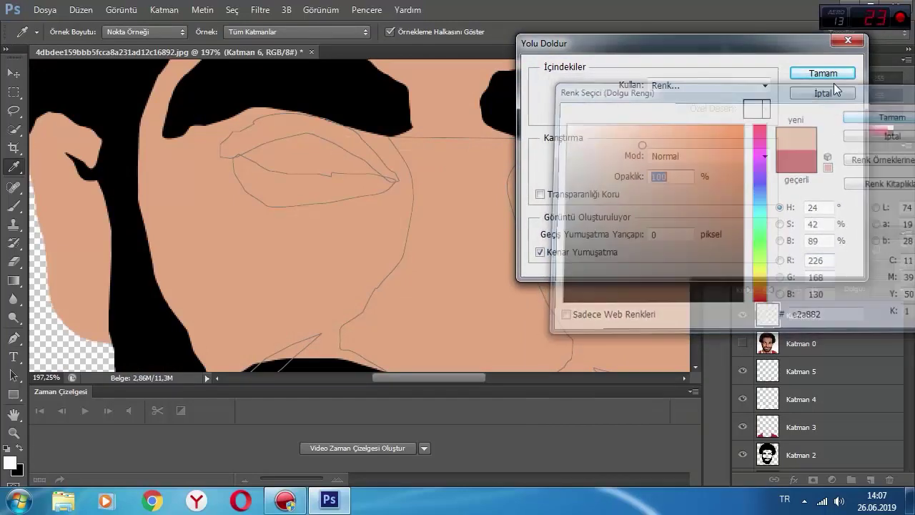
click(823, 75)
Step: Draw a closed Pen path around the skin-coloured crease at the left end of the moustache
scroll(101, 323, down, 3)
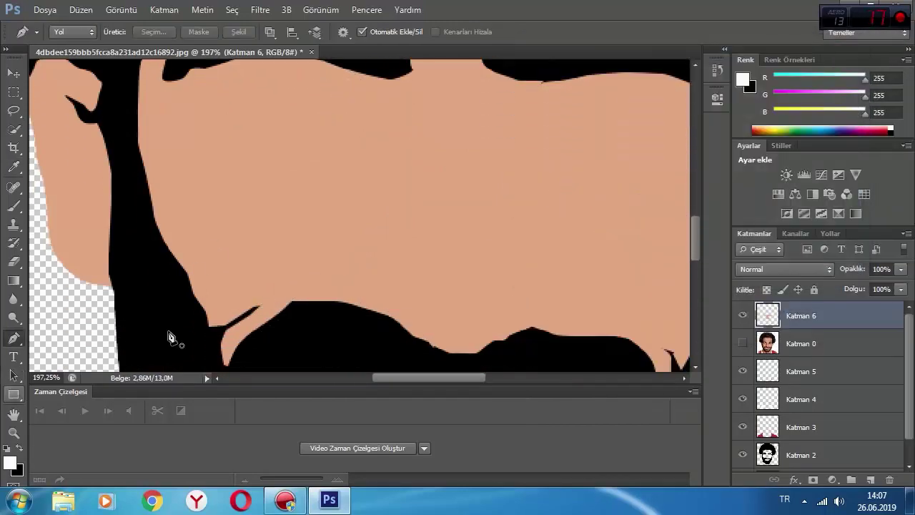
scroll(167, 333, down, 5)
click(232, 230)
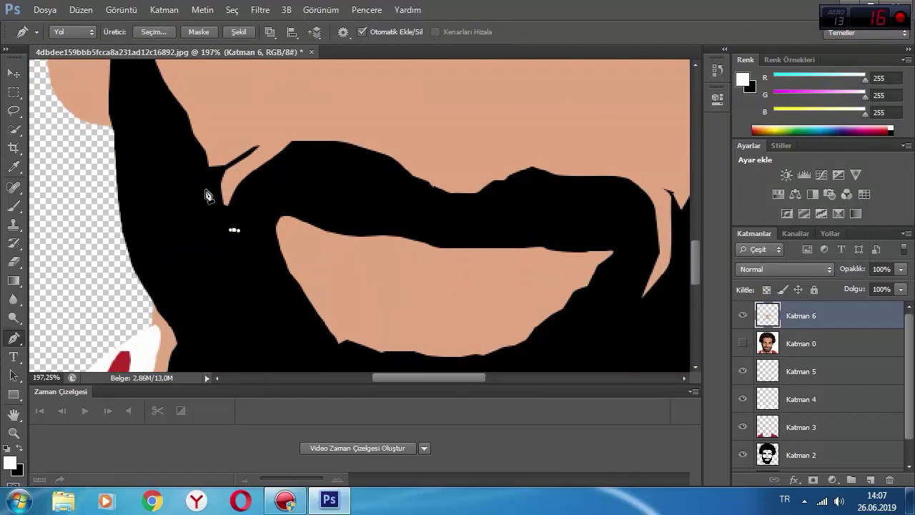
click(206, 183)
click(257, 142)
click(313, 148)
click(236, 230)
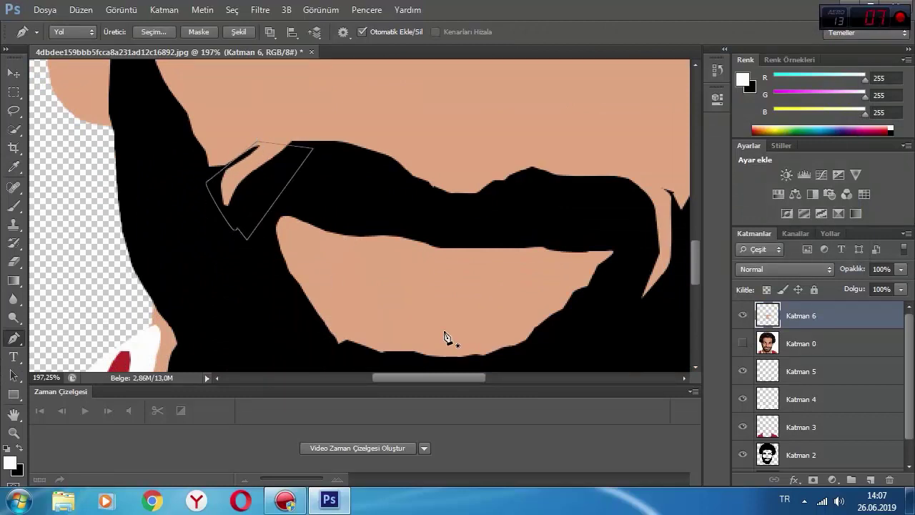
Step: Draw a closed Pen path around the skin-coloured crease at the right end of the moustache
drag(458, 375, 498, 373)
drag(426, 316, 424, 306)
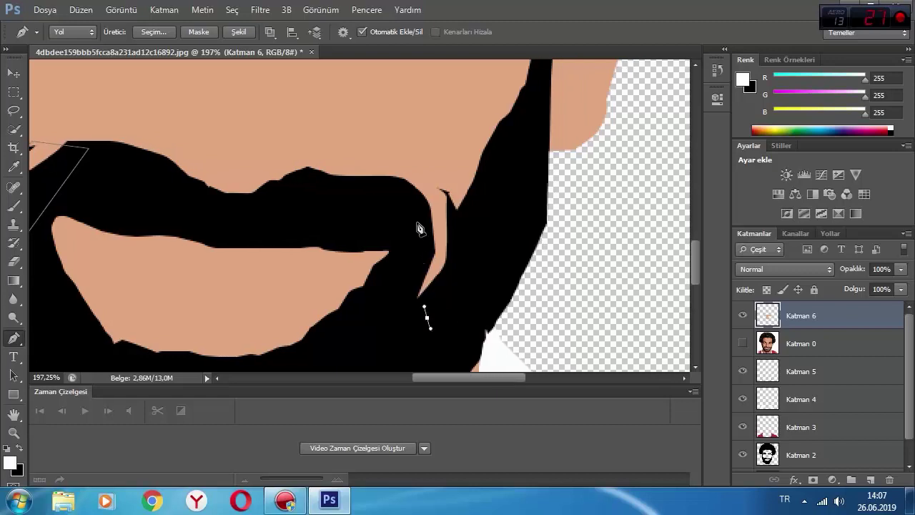
drag(416, 222, 465, 221)
click(403, 178)
drag(465, 267, 463, 272)
click(427, 318)
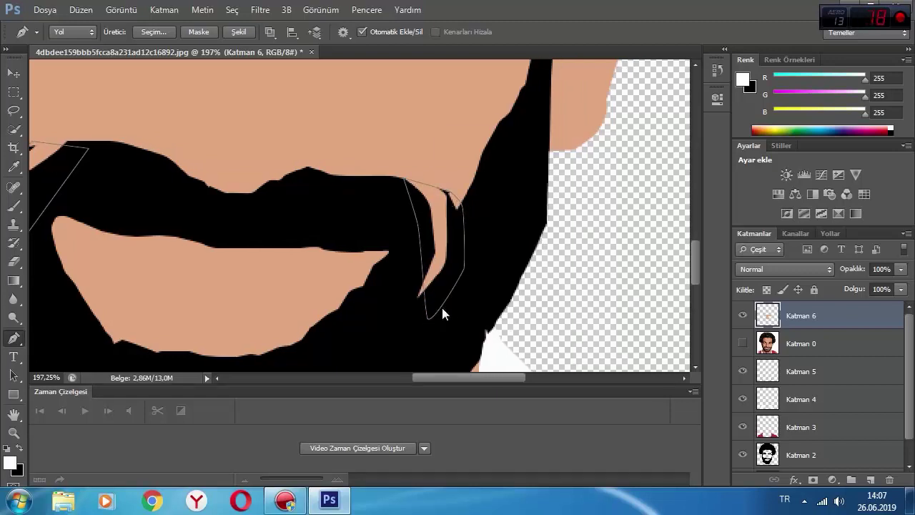
Step: Fill both crease paths with black sampled from the beard and clear the paths
right_click(442, 307)
click(534, 231)
click(706, 85)
click(693, 121)
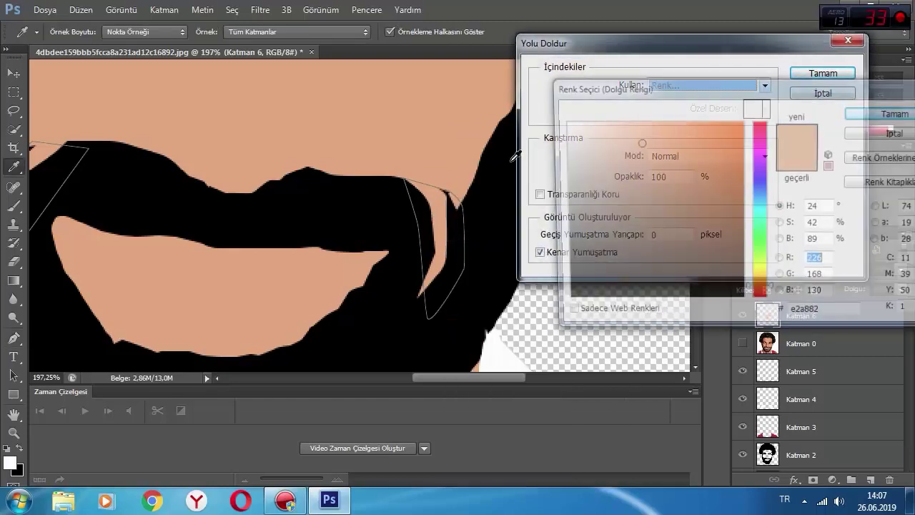
click(514, 157)
click(893, 114)
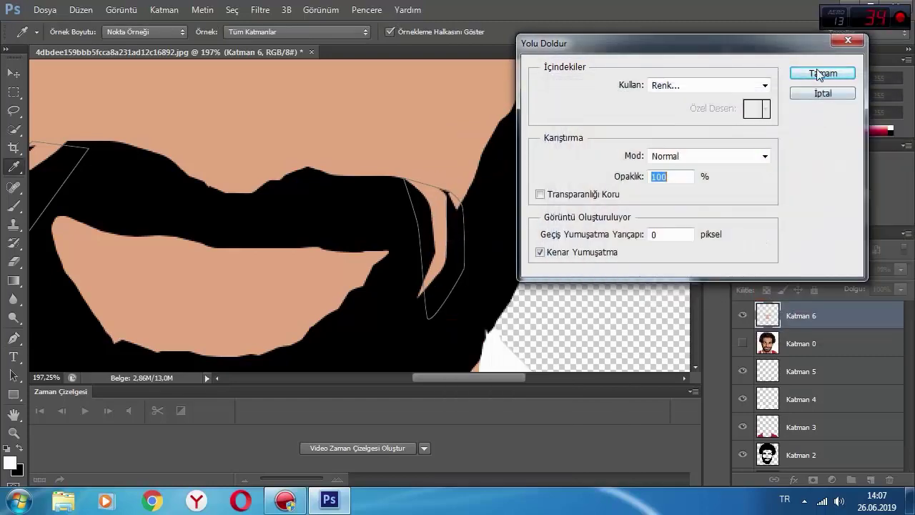
click(820, 75)
key(Return)
Step: Draw a closed Pen path around the leftover skin-coloured speck beside the right mouth corner
drag(420, 323, 404, 308)
drag(405, 275, 421, 270)
drag(451, 287, 447, 304)
click(421, 324)
Step: Fill the path around the leftover speck with black (000000)
right_click(461, 316)
click(521, 232)
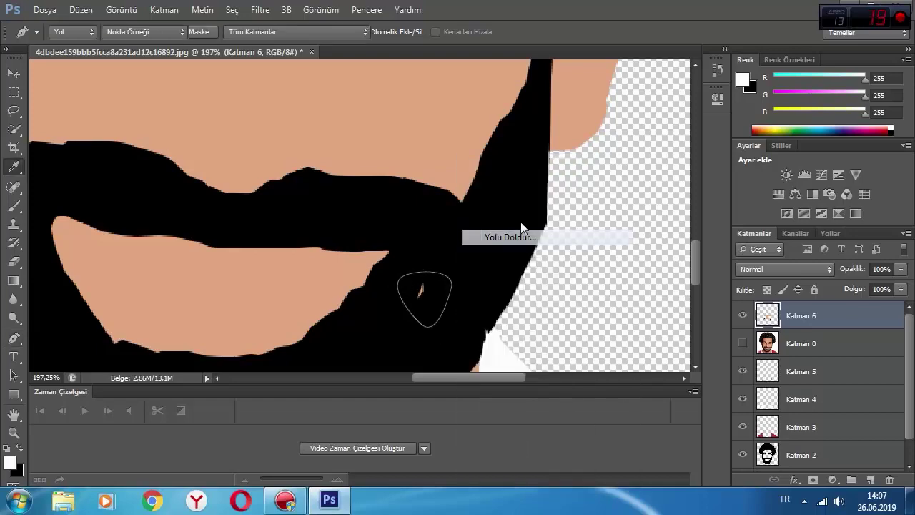
click(650, 86)
click(675, 115)
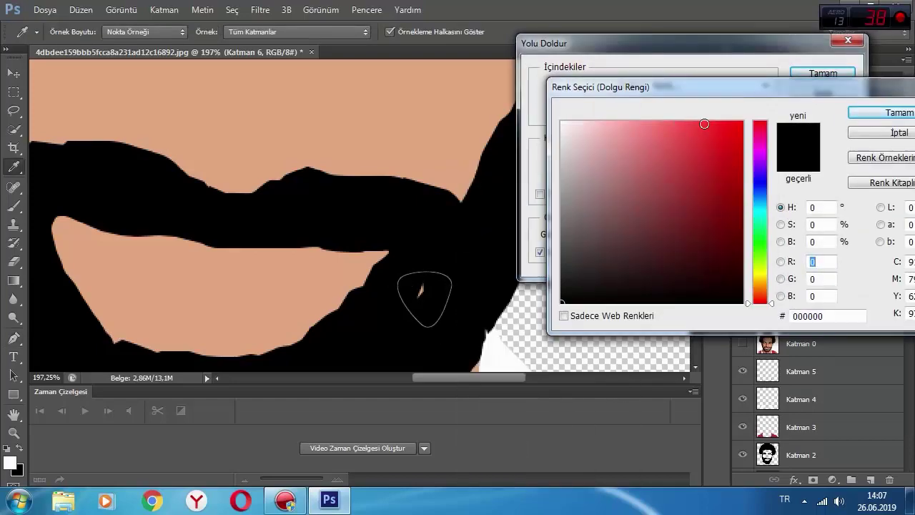
drag(715, 279, 784, 315)
click(854, 116)
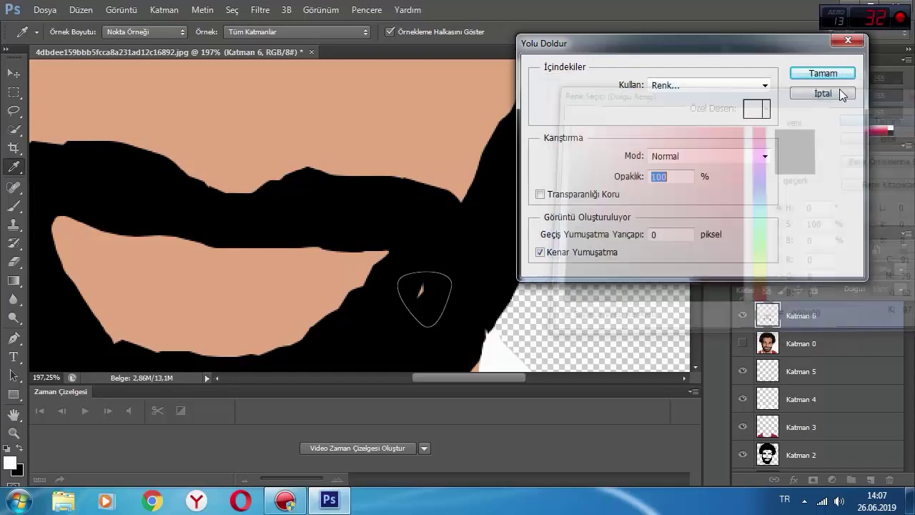
click(821, 73)
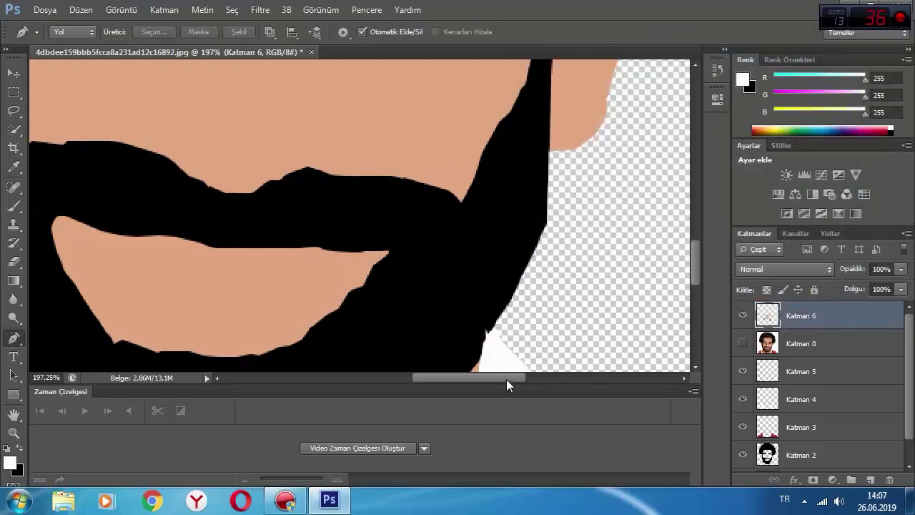
Step: Show the Katman 0 photo layer again, move it above Katman 6 and add a new layer on top
drag(506, 380, 481, 379)
click(13, 433)
drag(363, 265, 318, 231)
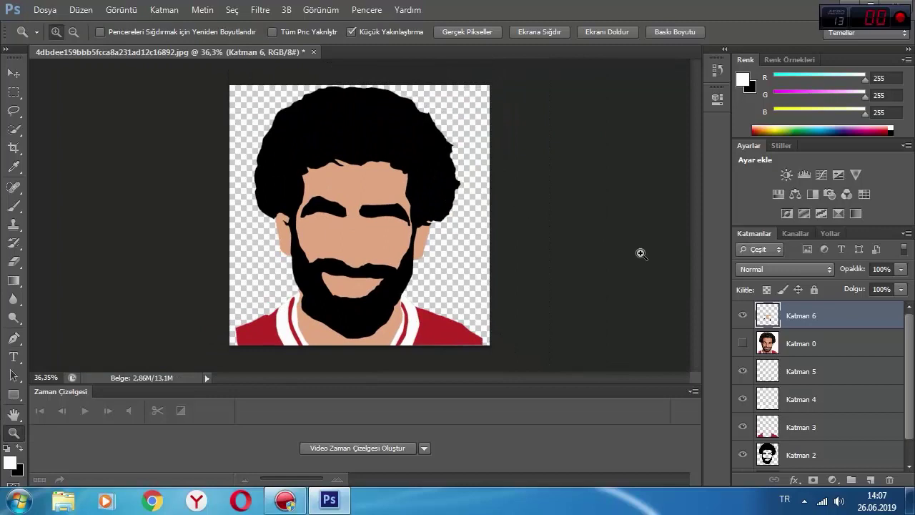
click(743, 343)
drag(814, 340, 808, 312)
click(870, 479)
Step: Trace the left eye's opening with the Pen tool from the lower lash line around the outer corner to above the iris
drag(311, 262, 423, 265)
scroll(330, 208, up, 3)
scroll(328, 207, up, 1)
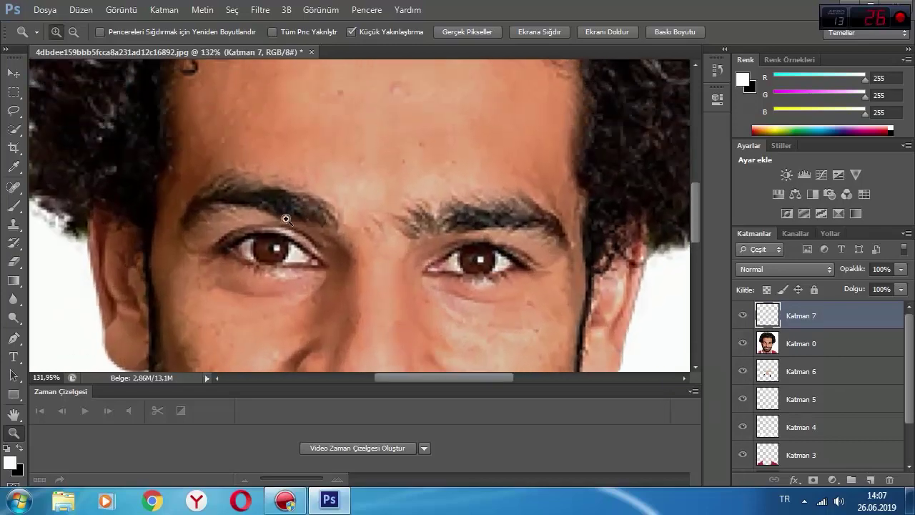
drag(288, 219, 362, 267)
scroll(352, 280, down, 4)
click(13, 337)
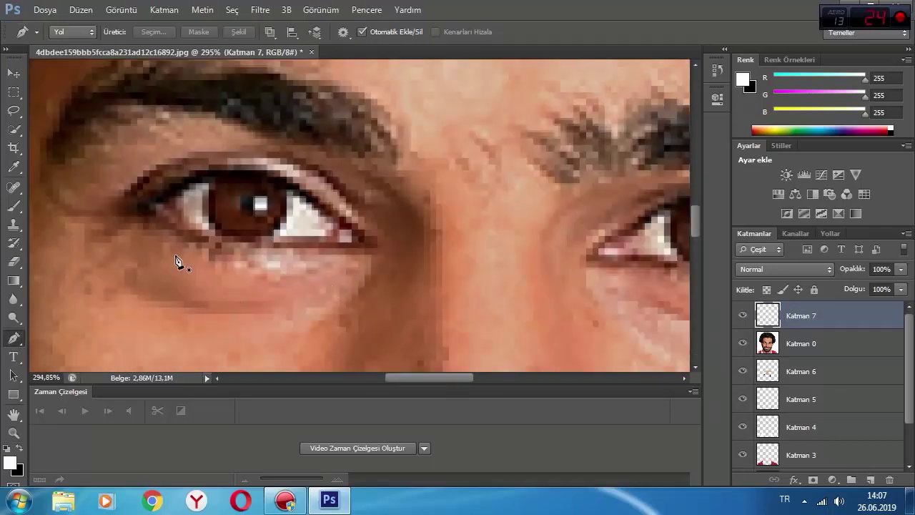
click(192, 233)
click(165, 224)
click(141, 212)
click(163, 201)
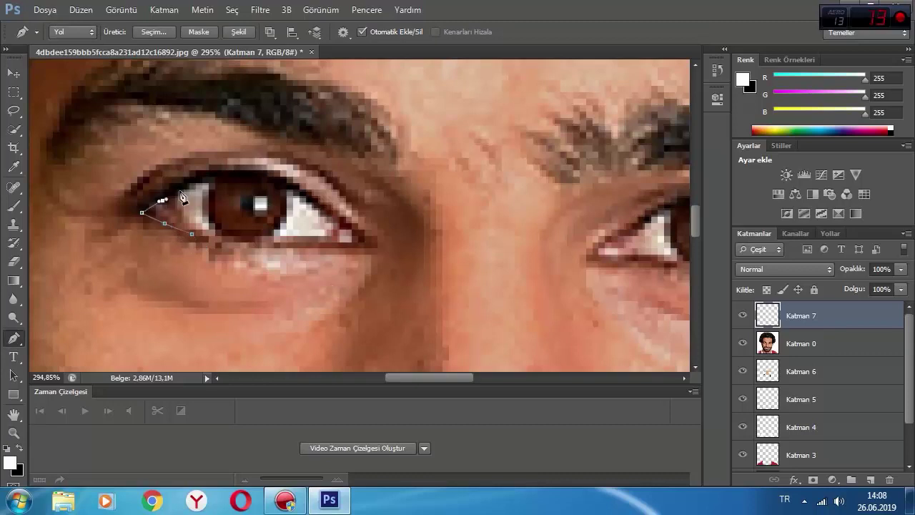
click(181, 192)
click(211, 174)
click(241, 170)
Step: Continue the left eye path down to the inner corner and back along the lower lid, closing it
click(291, 184)
click(316, 200)
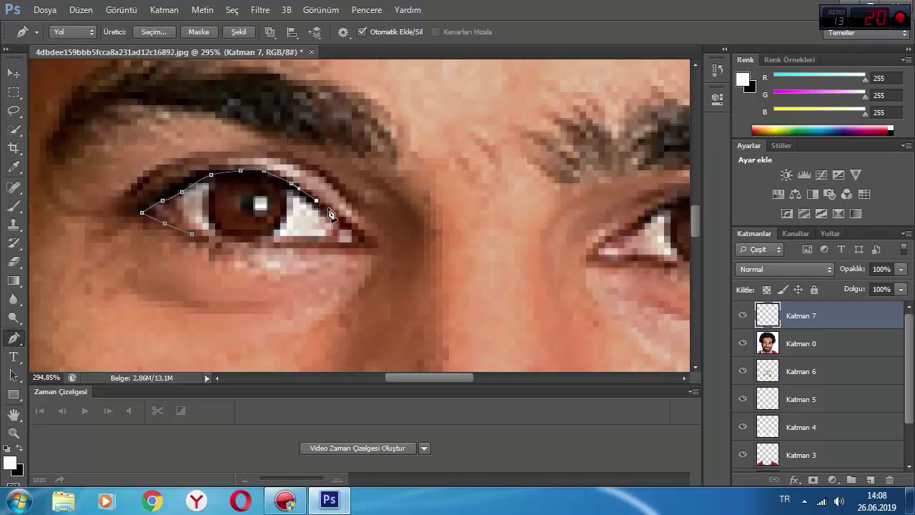
click(331, 211)
click(354, 225)
click(376, 246)
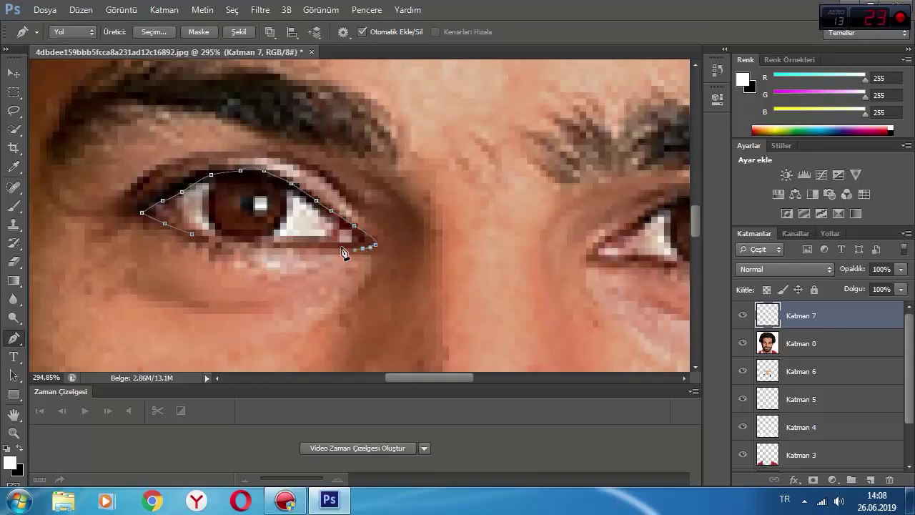
click(297, 244)
click(270, 244)
click(247, 243)
click(223, 242)
click(204, 238)
click(192, 239)
Step: Trace the right eye's opening from the inner corner along the upper lid to the outer corner
drag(423, 381, 448, 373)
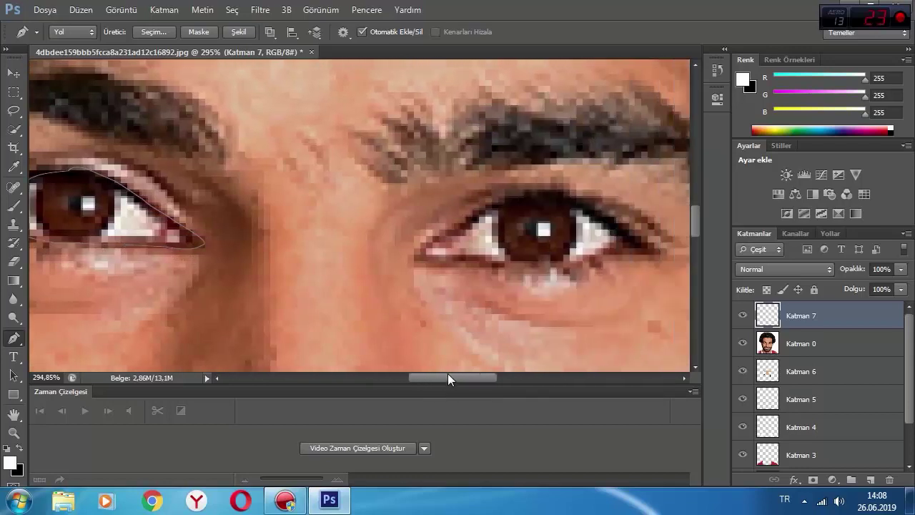
click(450, 259)
click(431, 259)
click(449, 236)
click(479, 219)
click(508, 203)
click(534, 200)
click(563, 205)
click(597, 212)
click(609, 220)
click(617, 223)
click(642, 234)
click(653, 248)
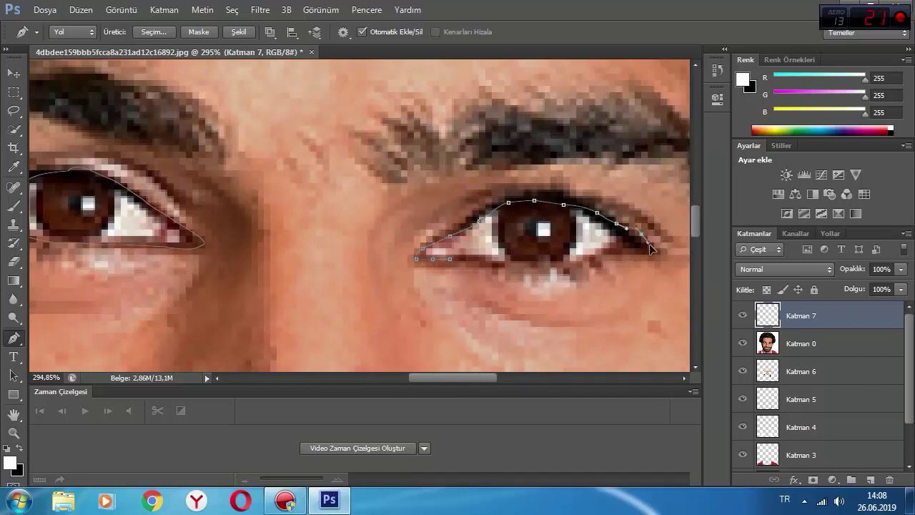
Step: Trace back along the right eye's lower lid and close the path at the inner corner
click(621, 251)
click(604, 253)
click(543, 259)
click(519, 259)
click(494, 259)
click(471, 259)
click(450, 259)
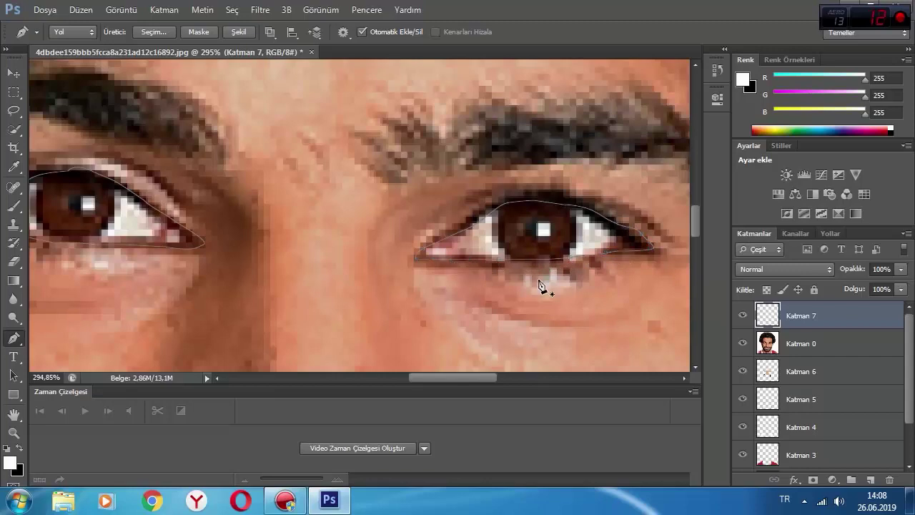
Step: Hide the Katman 0 photo layer and fill both eye paths with white (ffffff)
click(742, 346)
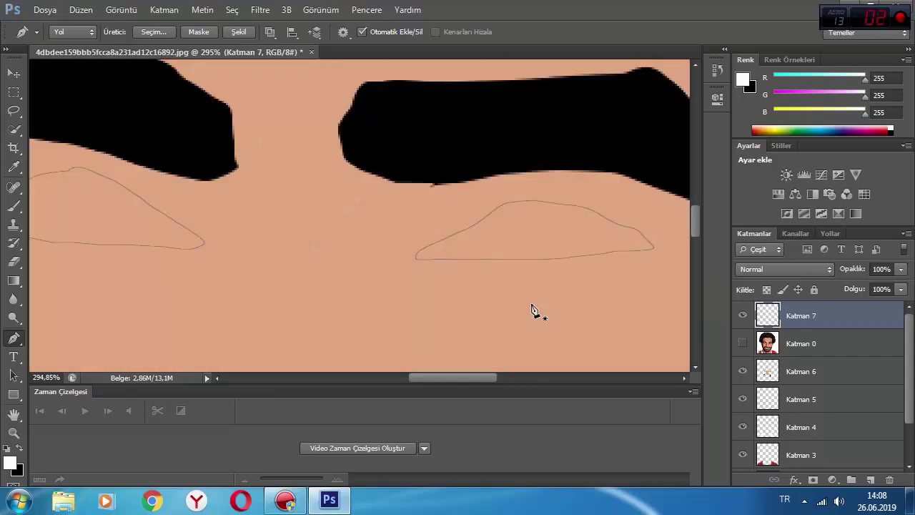
right_click(531, 311)
click(584, 239)
click(659, 91)
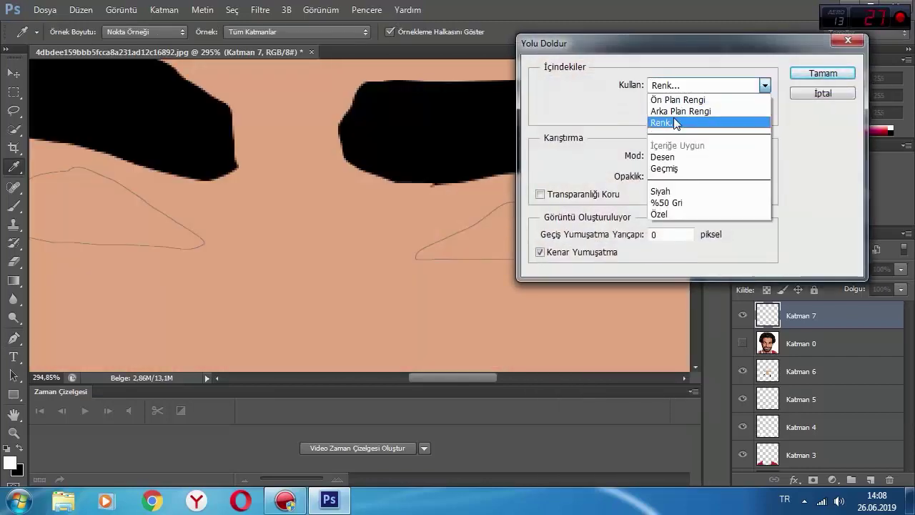
click(676, 122)
drag(613, 207, 549, 113)
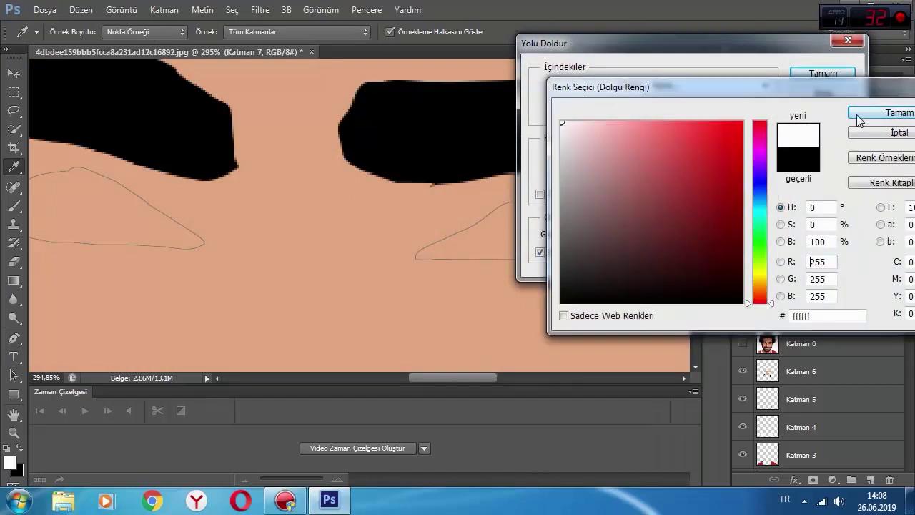
click(884, 113)
click(822, 73)
key(Escape)
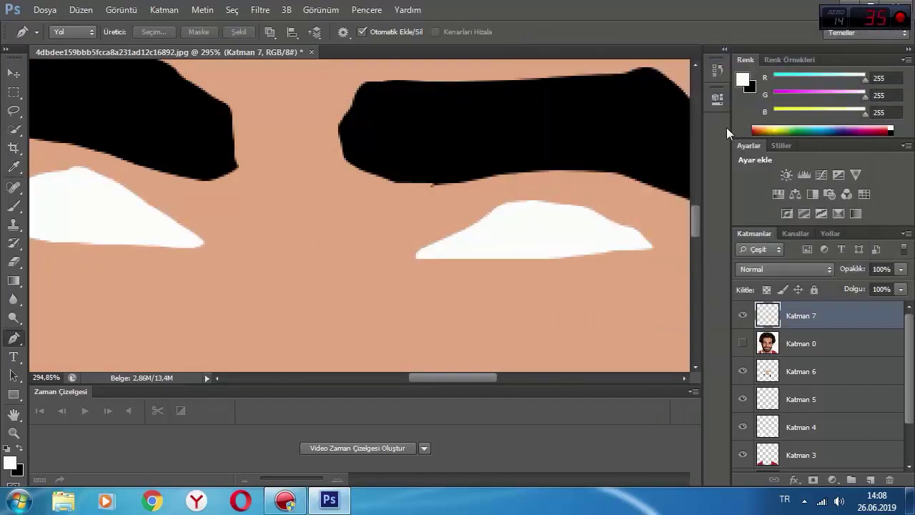
Step: Show the Katman 0 photo layer, move it above Katman 7 and add a new layer on top
click(742, 343)
drag(767, 344, 815, 307)
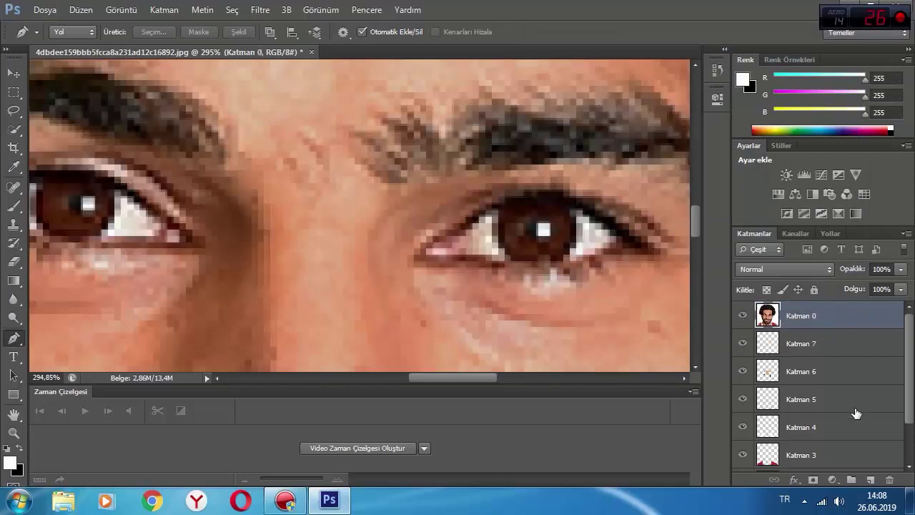
click(870, 478)
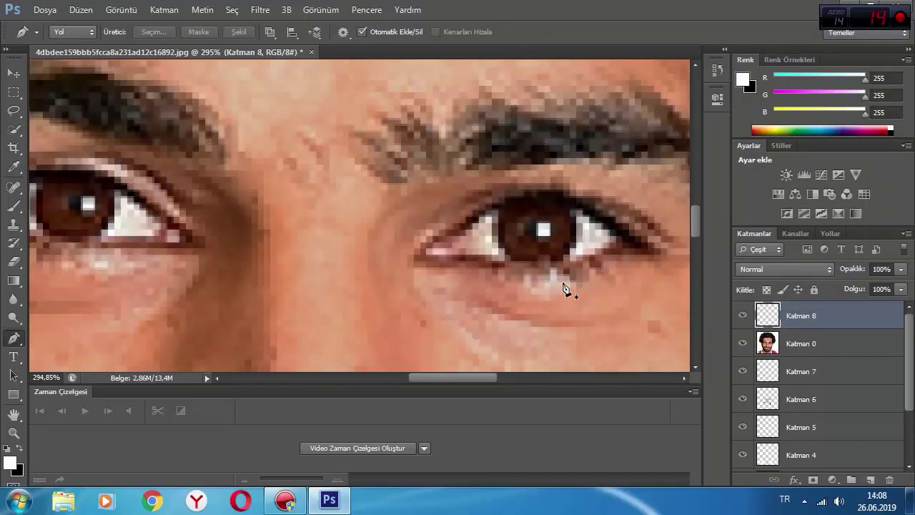
Step: Trace the right eye's iris with a closed Pen tool path on the new layer
click(505, 257)
drag(502, 250, 509, 195)
click(524, 191)
click(543, 190)
click(561, 193)
click(576, 207)
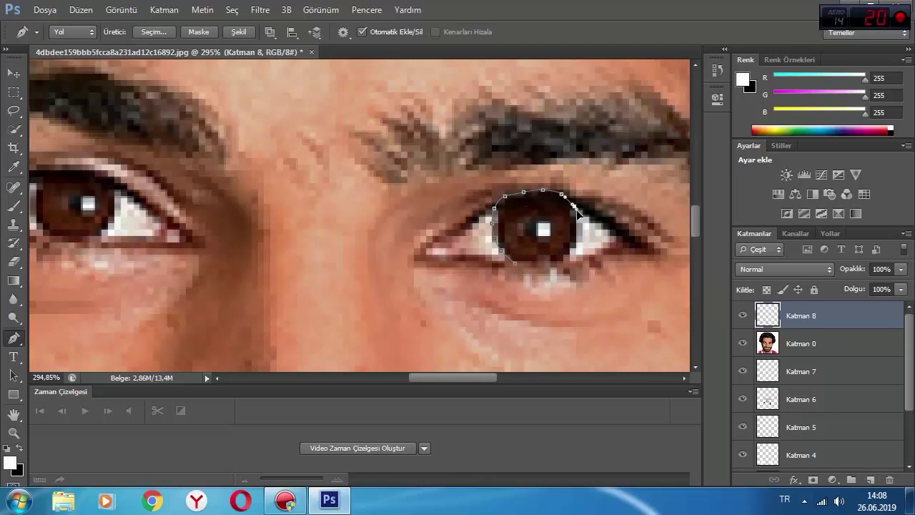
click(581, 222)
click(576, 256)
click(537, 265)
click(519, 266)
Step: Trace the left eye's iris with a closed path and compare it against the drawing beneath the photo
drag(483, 378, 446, 374)
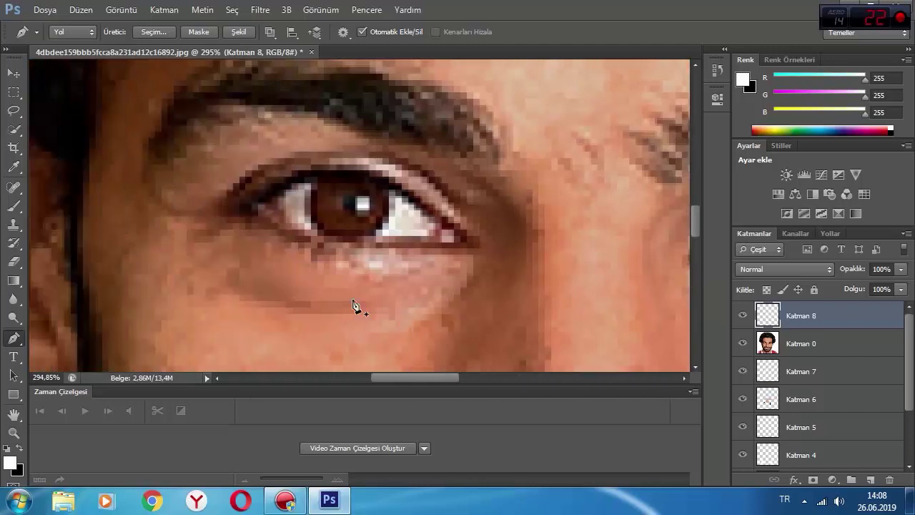
click(324, 239)
click(309, 227)
click(309, 172)
click(322, 165)
click(340, 166)
click(397, 187)
click(395, 212)
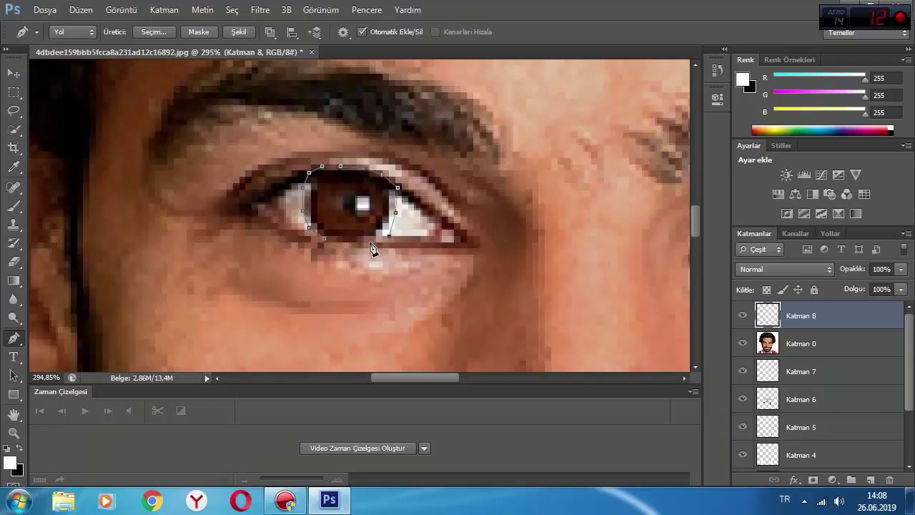
click(361, 240)
click(325, 238)
click(743, 343)
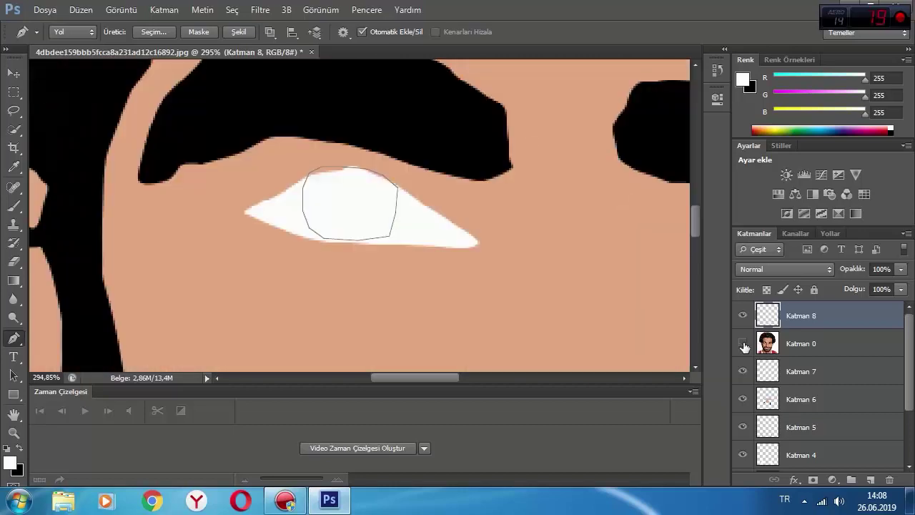
click(743, 344)
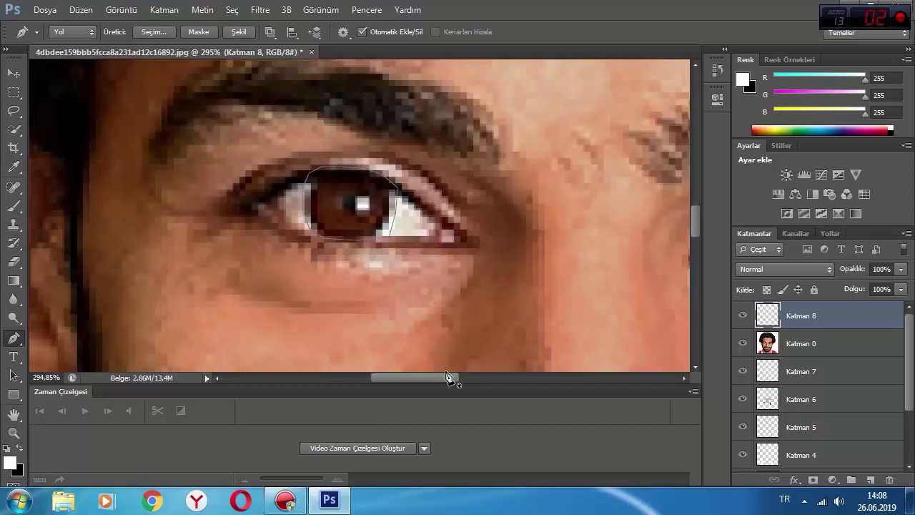
Step: Fill both iris paths with the dark brown 501e07 sampled from the left iris in the photo, and dismiss the paths
drag(450, 378, 484, 368)
right_click(406, 259)
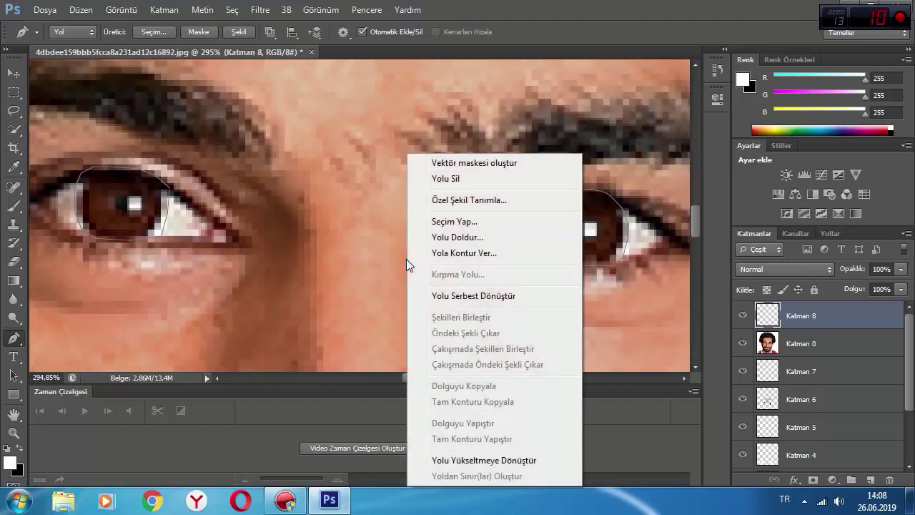
click(458, 237)
click(676, 83)
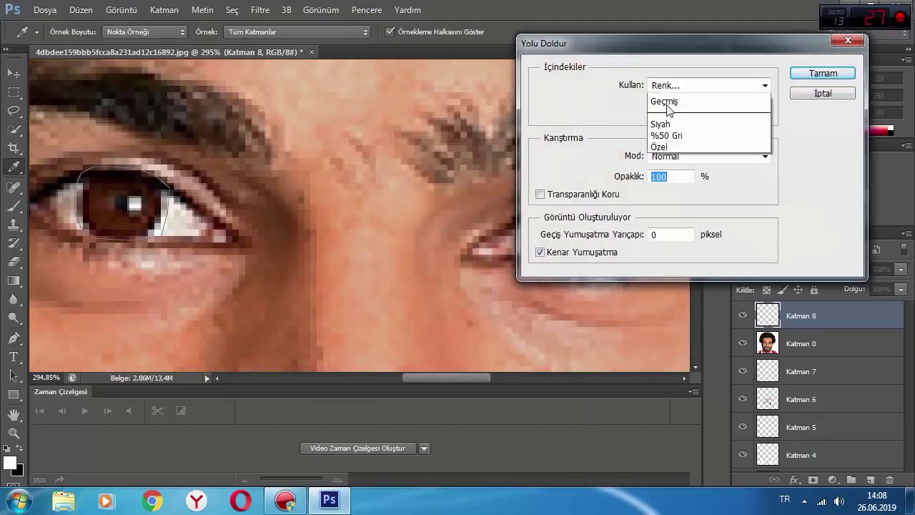
click(668, 98)
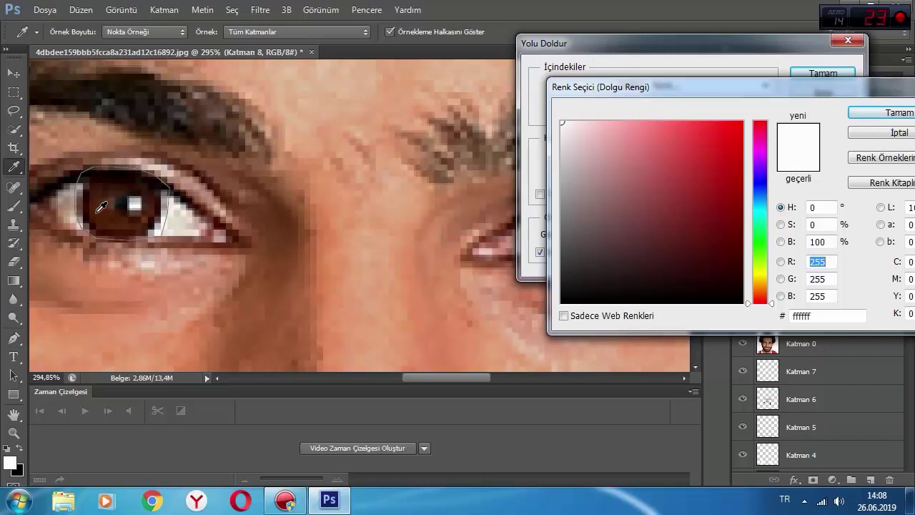
click(101, 206)
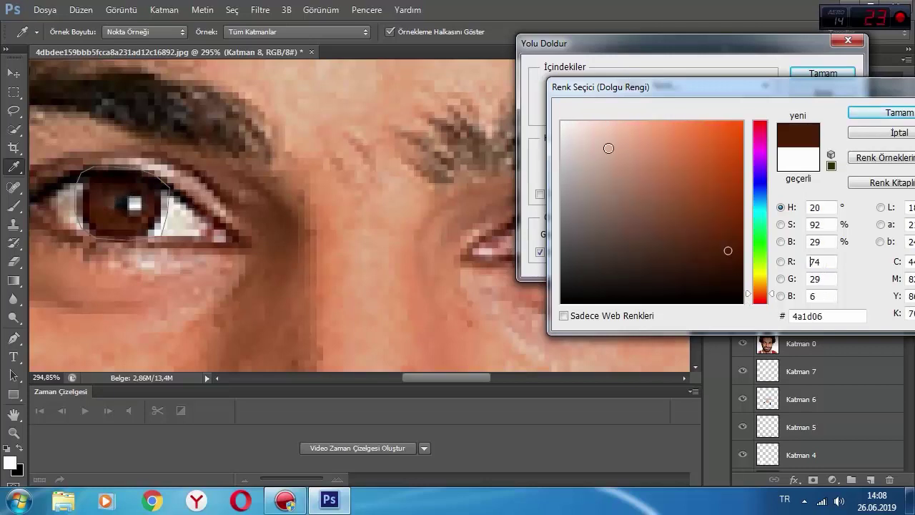
click(107, 223)
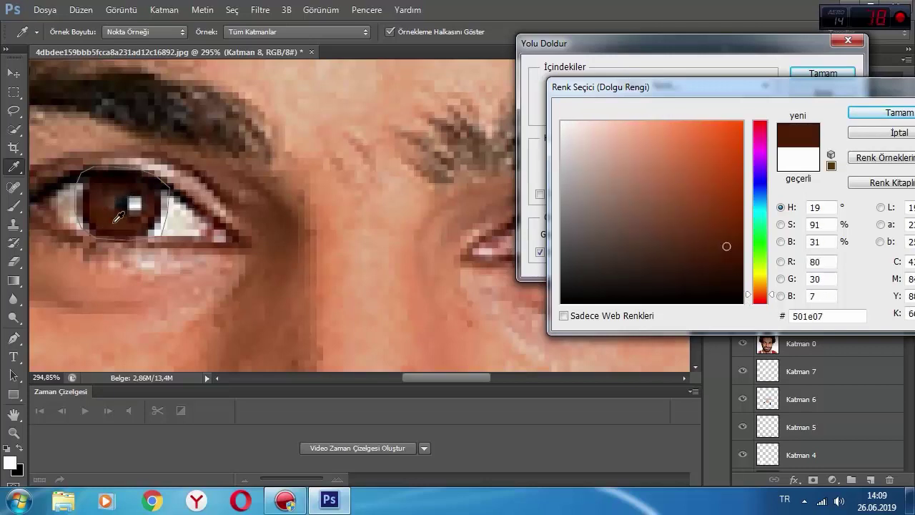
click(864, 113)
click(822, 73)
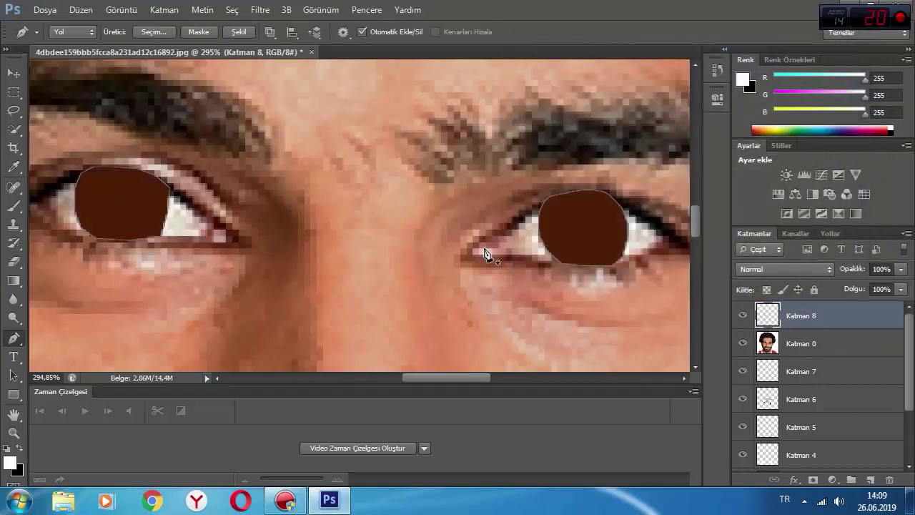
key(Escape)
Step: Hide the Katman 0 photo layer and trace a closed path over the left iris's lower edge down to the lower lid
click(742, 344)
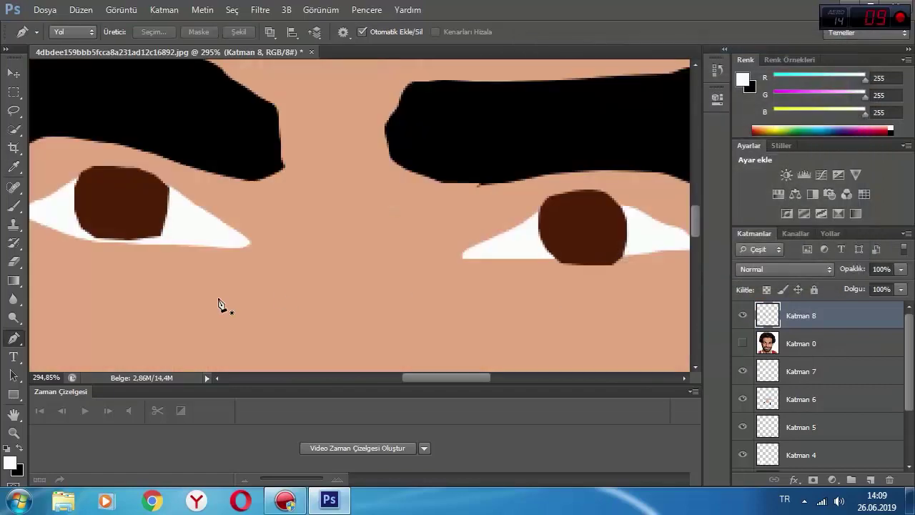
click(93, 234)
drag(107, 224, 147, 244)
click(163, 234)
click(159, 245)
click(140, 245)
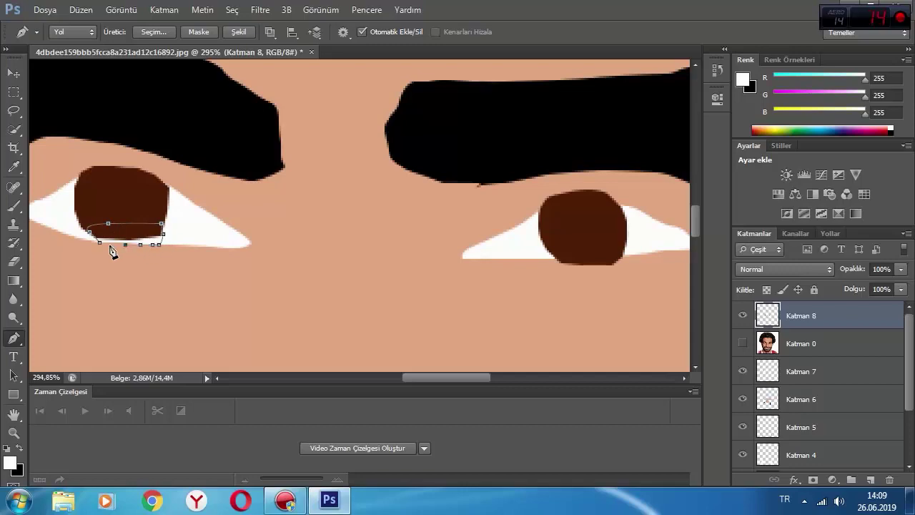
click(101, 244)
Step: Fill the path at the left iris's lower edge with the same brown, 501e07
right_click(127, 239)
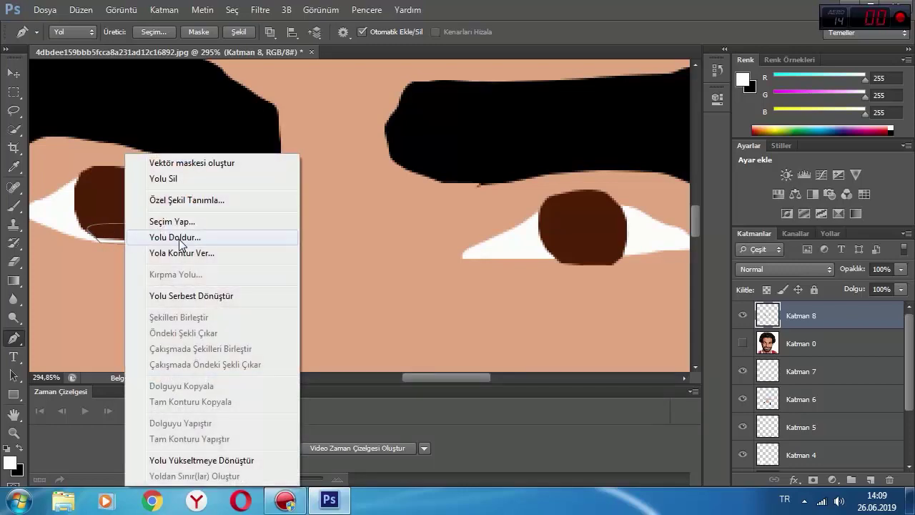
click(189, 236)
click(688, 85)
click(715, 121)
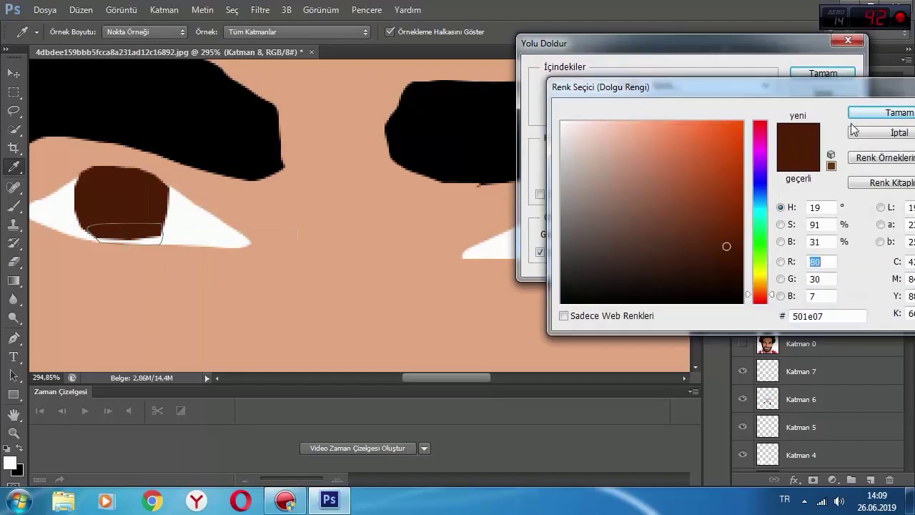
click(853, 116)
click(815, 73)
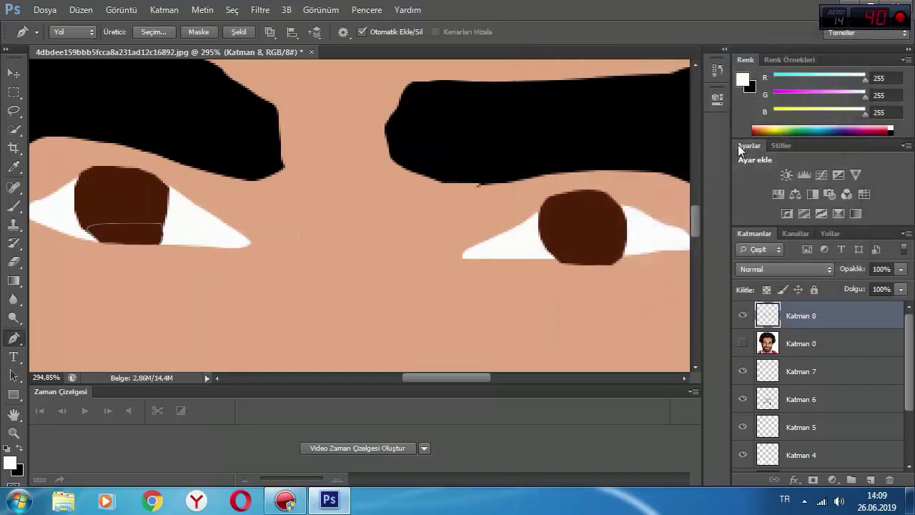
Step: Zoom out and examine the brown irises in the context of the whole face
click(14, 433)
drag(426, 203, 376, 176)
scroll(433, 203, down, 3)
scroll(457, 207, up, 1)
drag(499, 213, 470, 213)
scroll(493, 211, up, 3)
scroll(529, 227, down, 3)
scroll(535, 239, up, 2)
scroll(545, 243, down, 4)
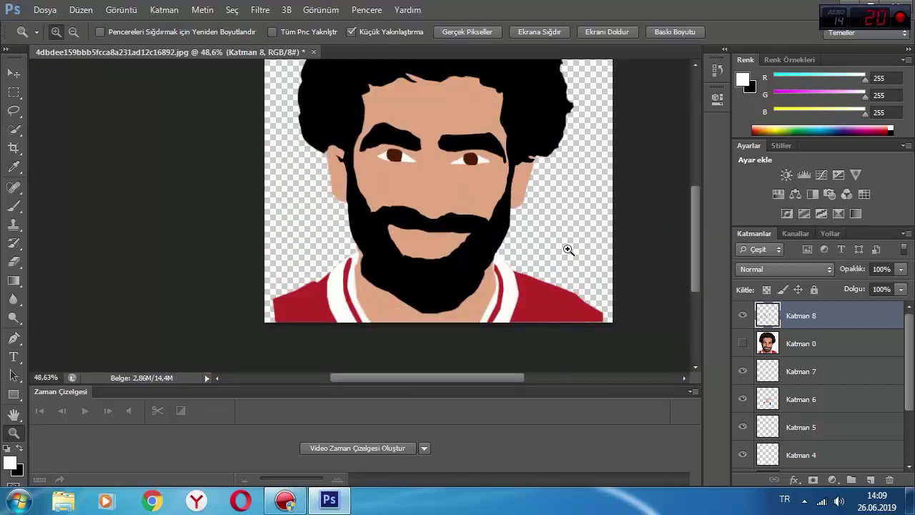
scroll(569, 249, up, 2)
Step: Show the Katman 0 photo layer, move it above Katman 8 and add a new layer on top for the pupils
click(742, 345)
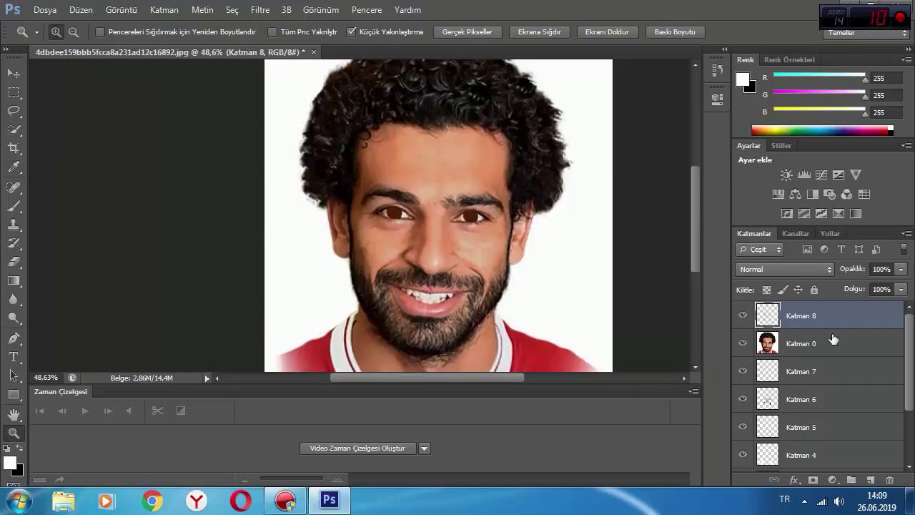
drag(828, 344, 817, 309)
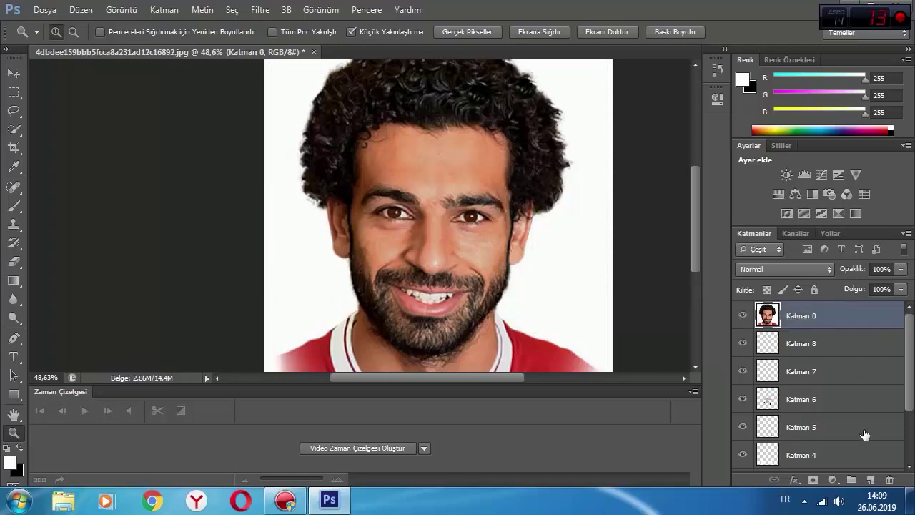
click(872, 478)
drag(457, 268, 523, 240)
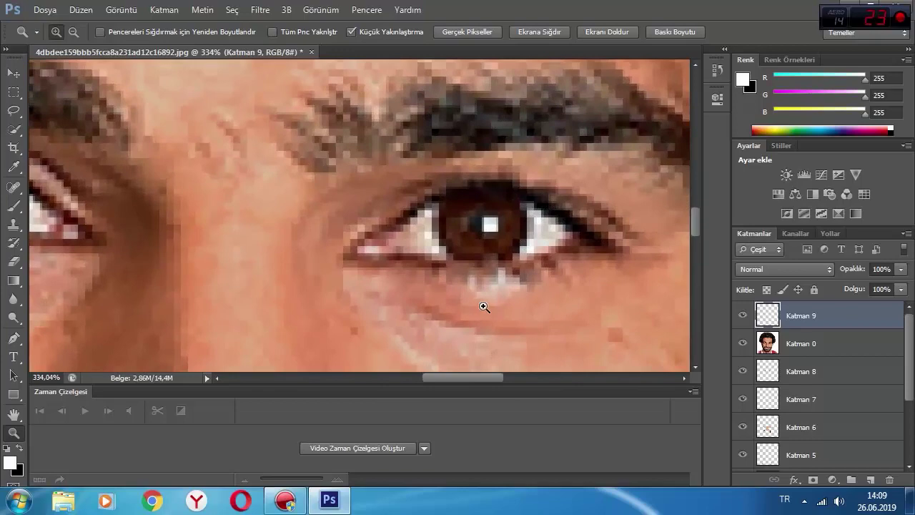
click(12, 338)
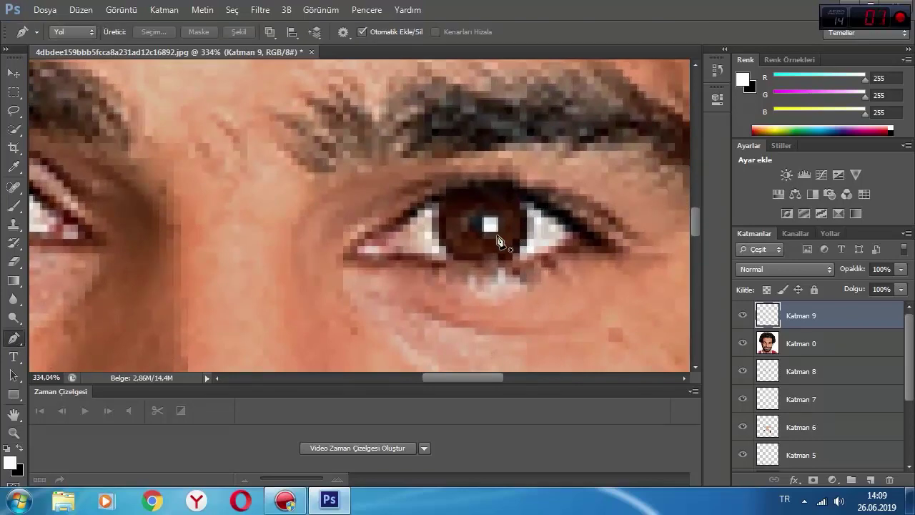
click(497, 241)
click(487, 244)
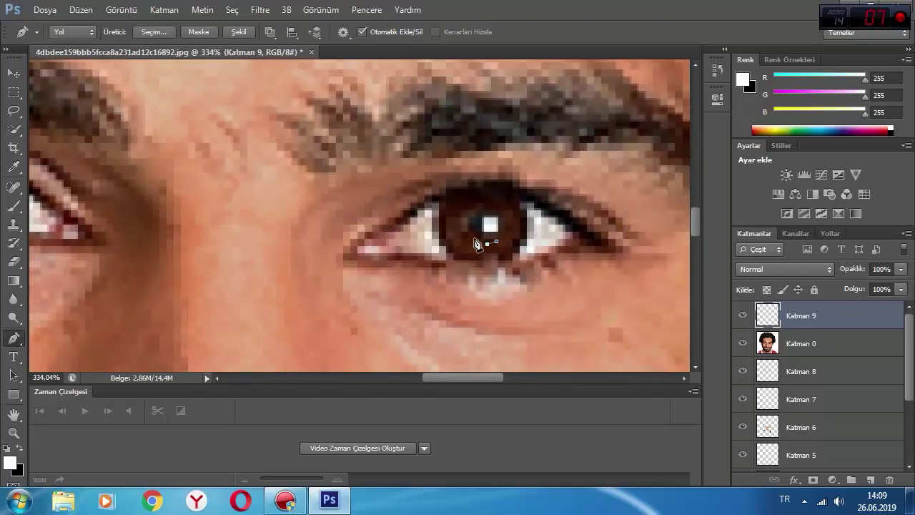
click(472, 235)
click(469, 227)
click(469, 218)
click(479, 206)
click(491, 206)
click(503, 216)
click(504, 229)
key(Delete)
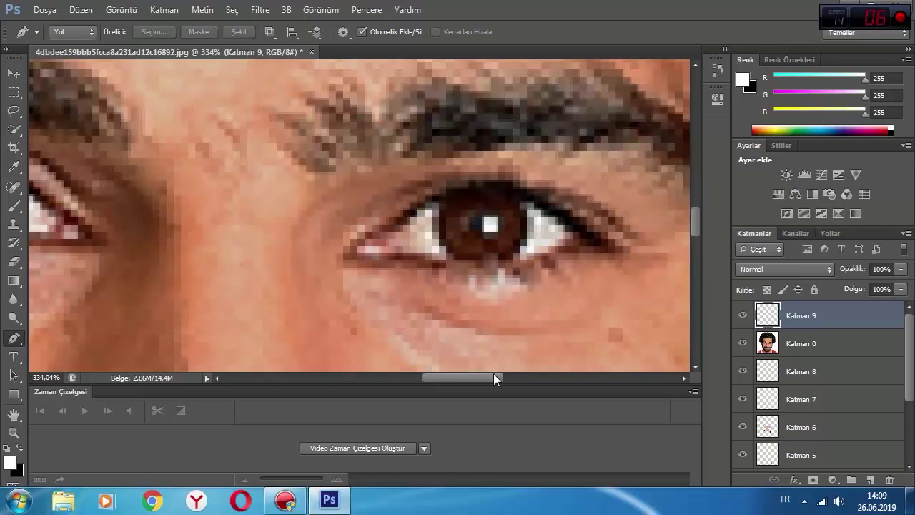
Step: Trace the left eye's pupil with a closed path around the light reflection
drag(494, 378, 436, 378)
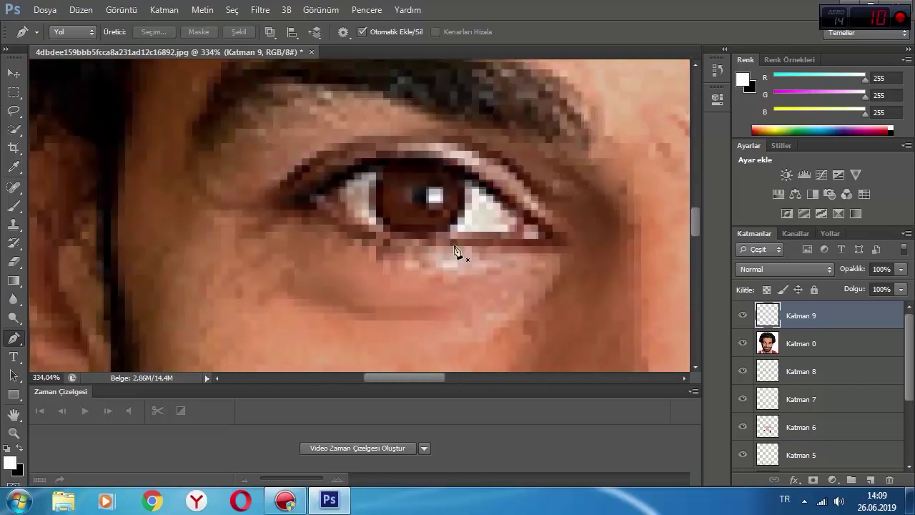
click(419, 213)
click(411, 196)
click(412, 183)
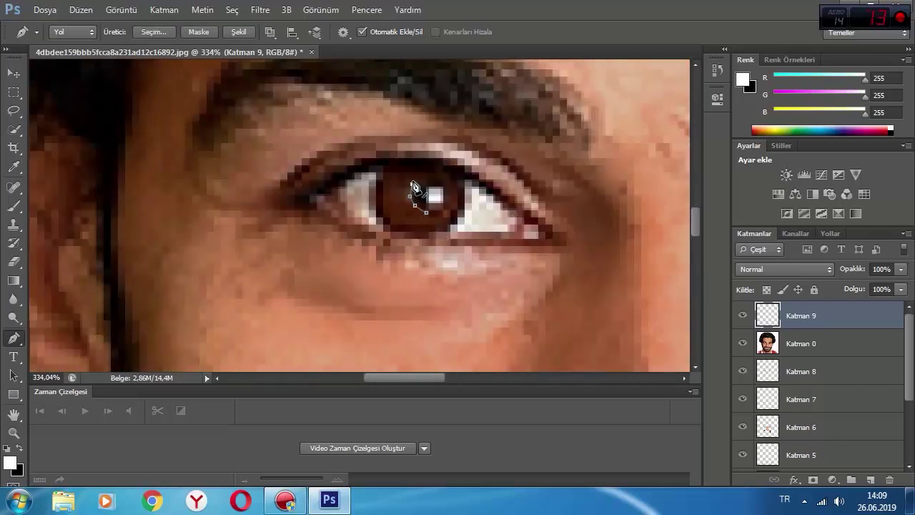
click(419, 180)
click(431, 176)
click(443, 179)
click(450, 194)
click(447, 203)
click(433, 215)
Step: Trace the right eye's pupil with a closed path inside the iris
drag(430, 377, 499, 357)
click(406, 241)
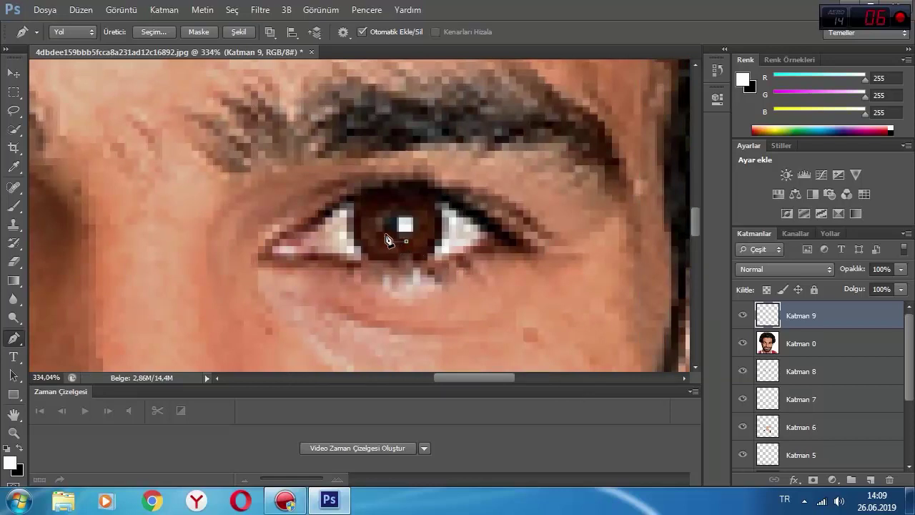
click(390, 241)
click(382, 229)
click(382, 218)
click(392, 207)
click(407, 206)
click(417, 213)
click(420, 225)
click(407, 242)
Step: Hide the Katman 0 photo layer and fill both pupil paths with black (000000) sampled from the eyebrow
click(742, 343)
right_click(422, 247)
click(437, 238)
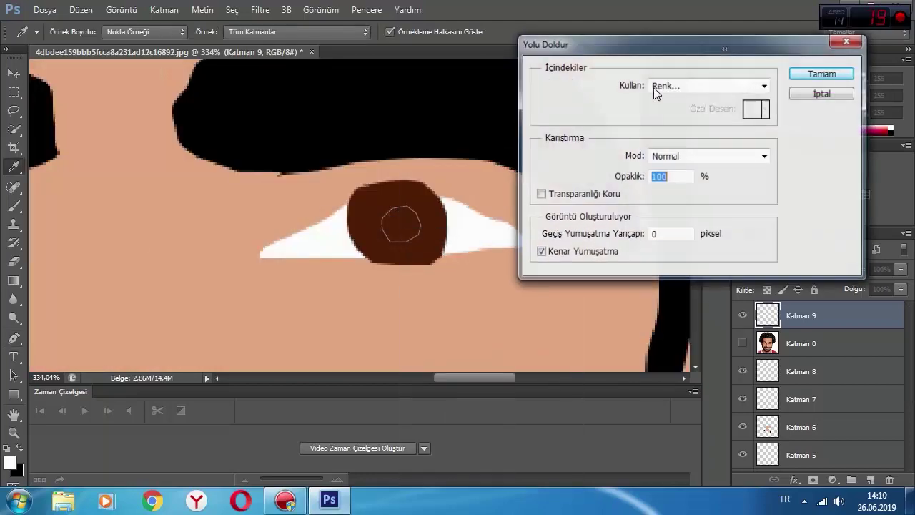
click(708, 86)
click(668, 119)
click(426, 117)
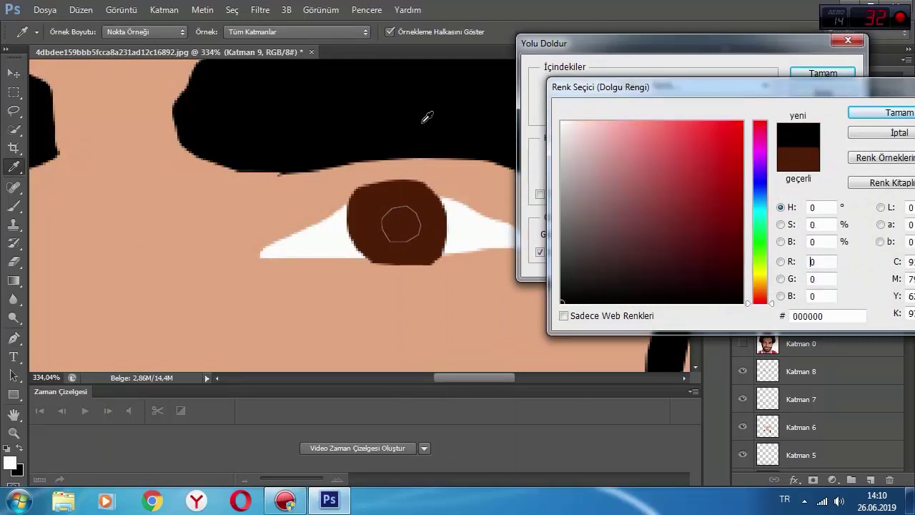
click(887, 112)
click(823, 73)
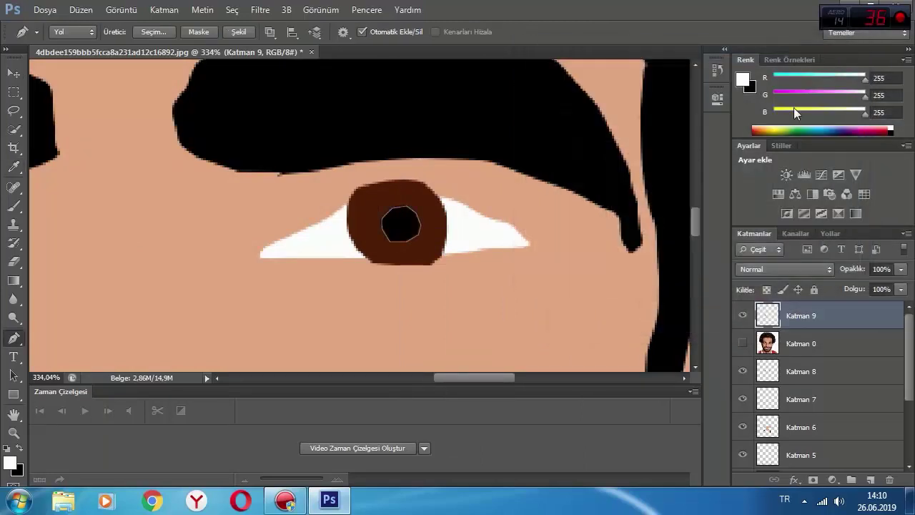
Step: Show the Katman 0 photo layer, move it above Katman 9 and set its blend mode to Kaplama
click(13, 432)
drag(410, 250, 306, 220)
drag(483, 235, 438, 239)
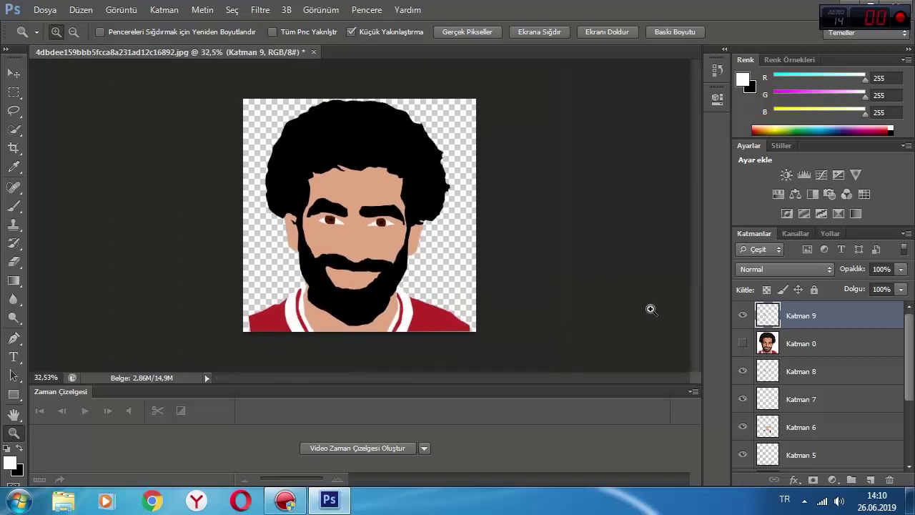
click(742, 341)
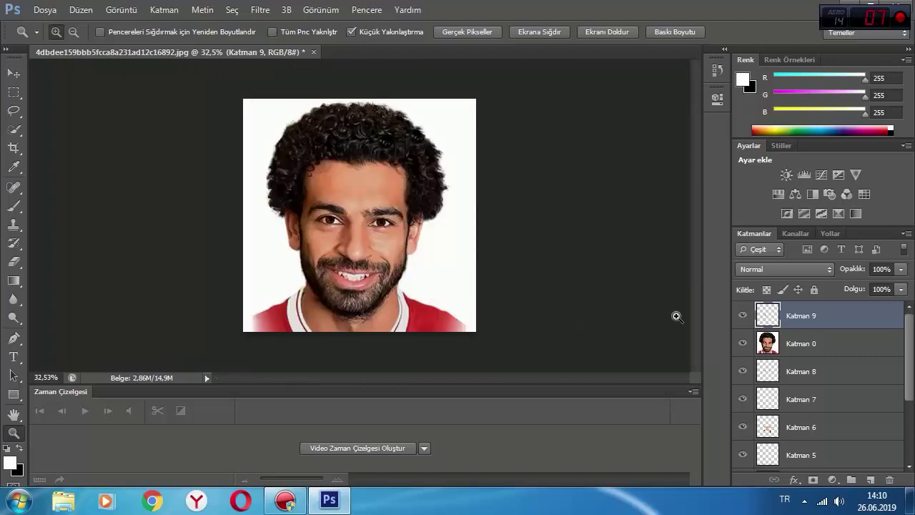
drag(815, 342, 808, 316)
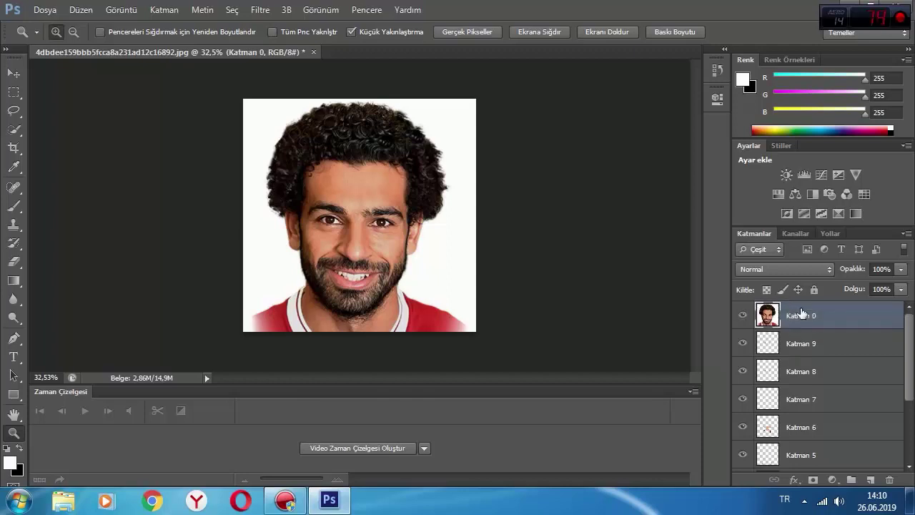
click(770, 271)
click(757, 178)
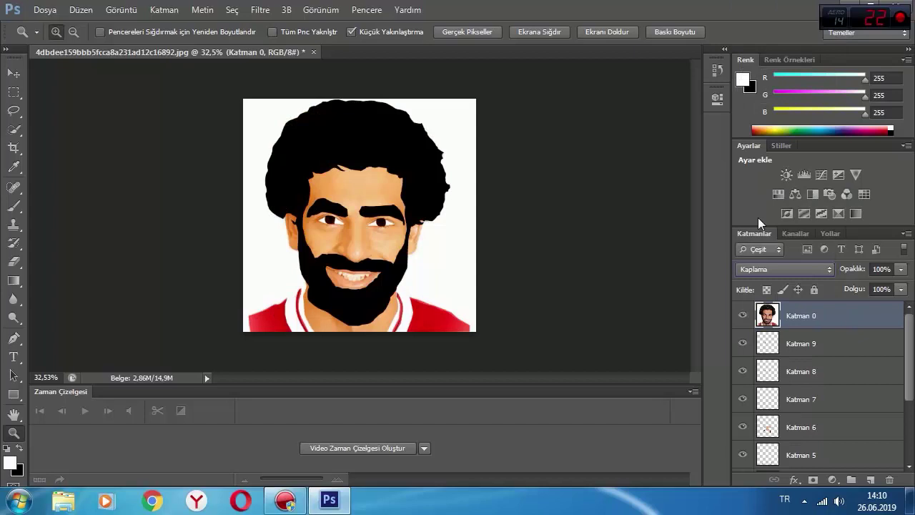
Step: Try the Yumuşak Işık blend mode on the Katman 0 photo layer, and settle on Sert Işık
click(770, 269)
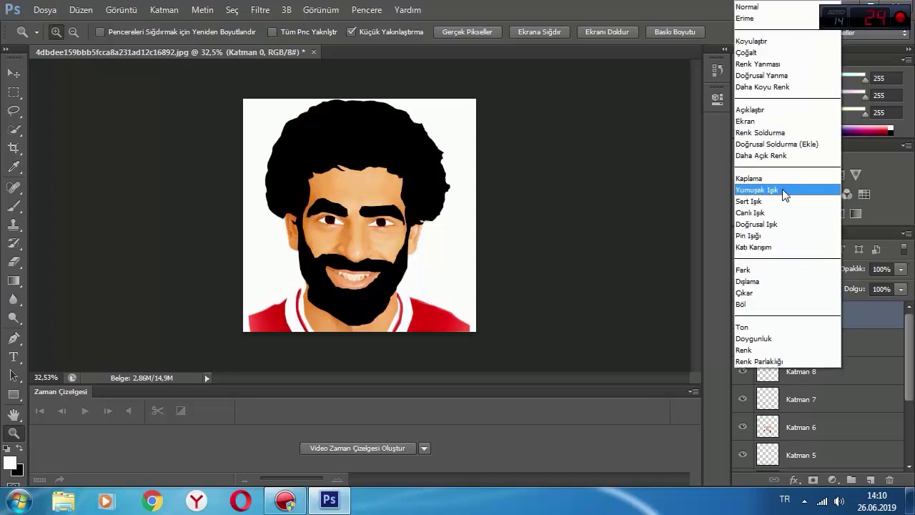
click(772, 189)
drag(415, 186, 438, 198)
click(747, 269)
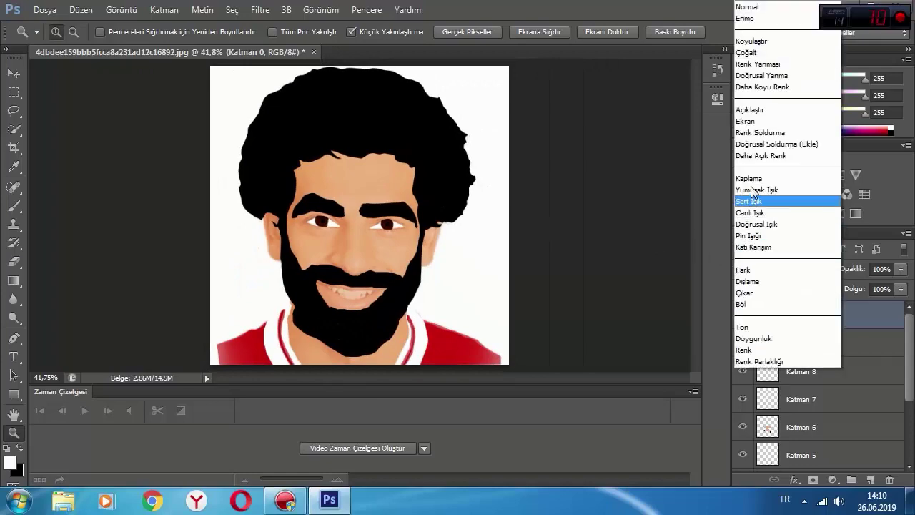
click(760, 201)
Step: Apply the Poster Kenarları filter to Katman 0 with edge thickness 2, edge intensity 1 and posterization 2, and inspect the face up close
click(260, 10)
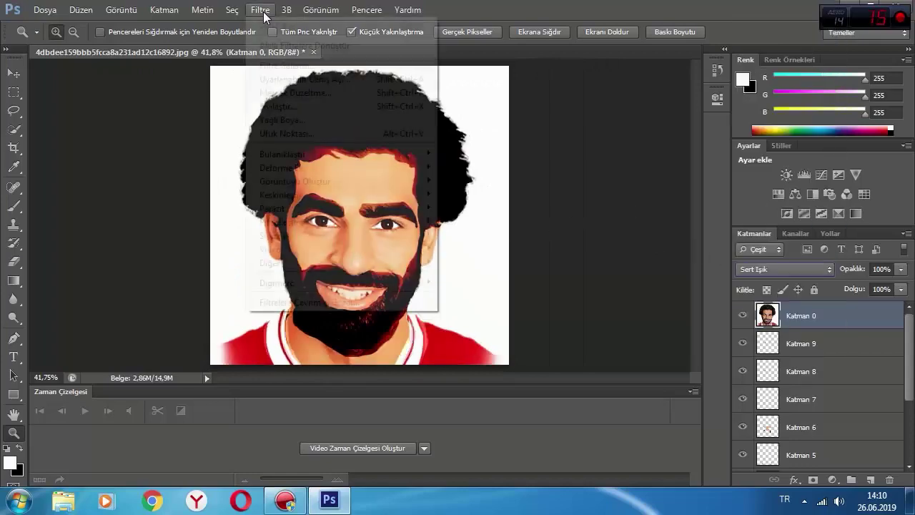
click(291, 66)
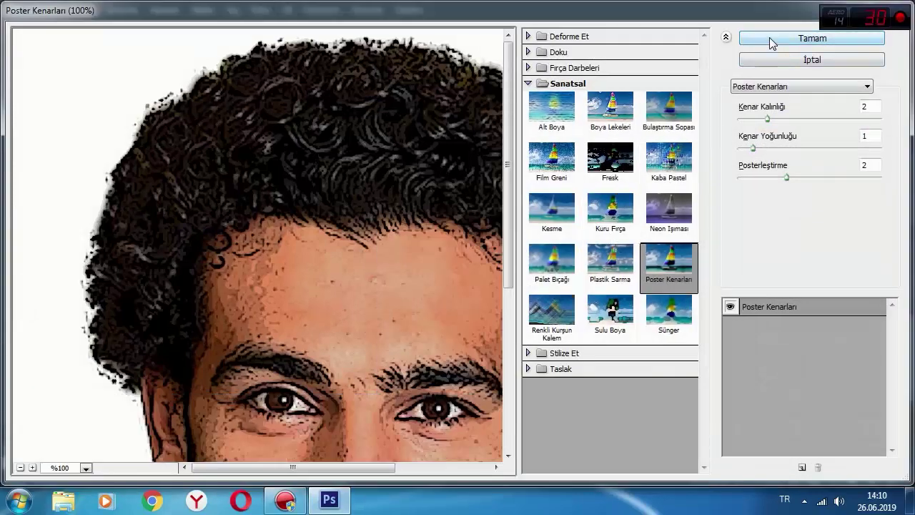
click(771, 39)
drag(388, 250, 418, 285)
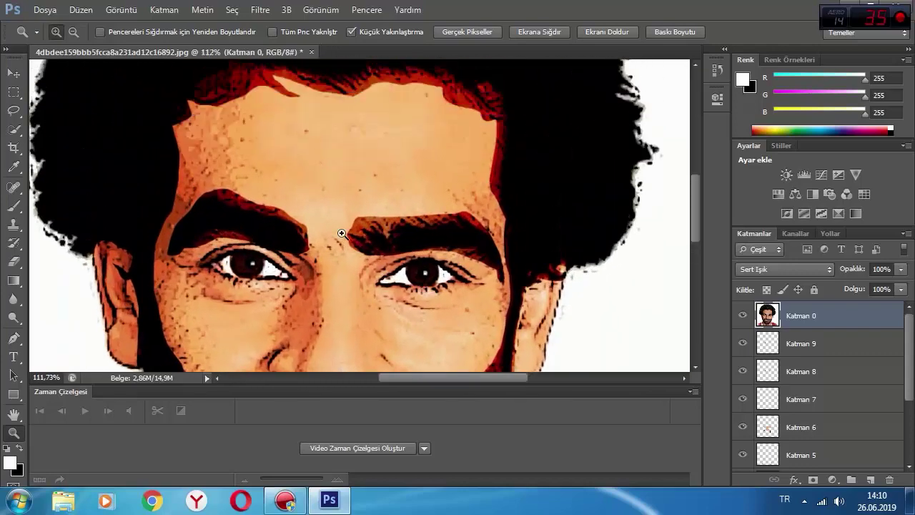
drag(342, 233, 379, 228)
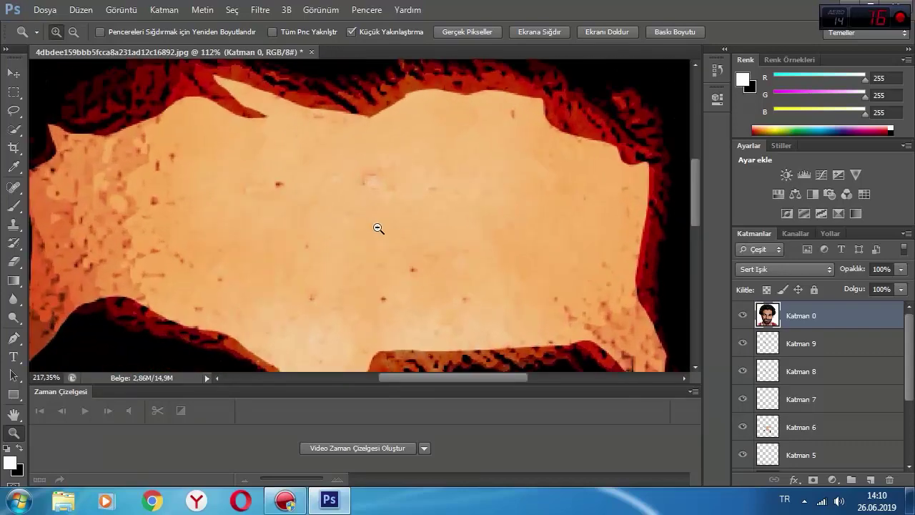
scroll(379, 228, up, 3)
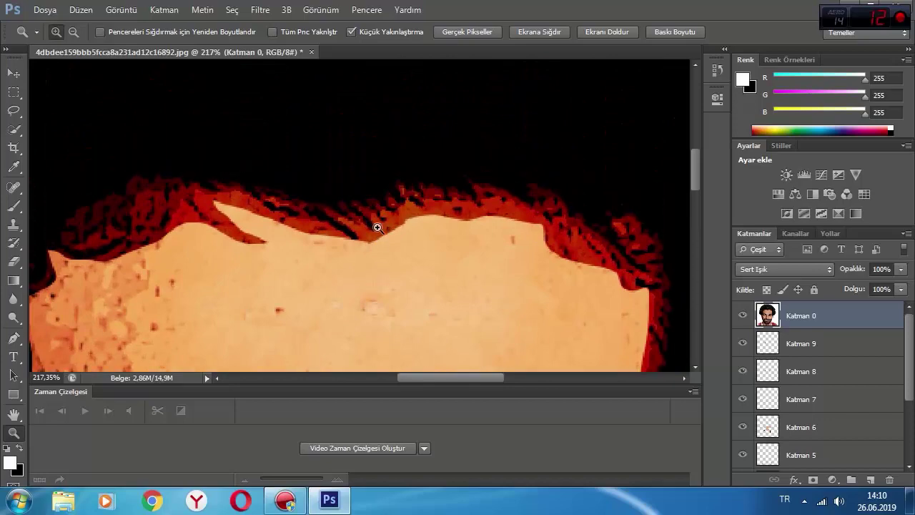
drag(375, 231, 284, 216)
drag(481, 262, 451, 261)
drag(391, 220, 411, 240)
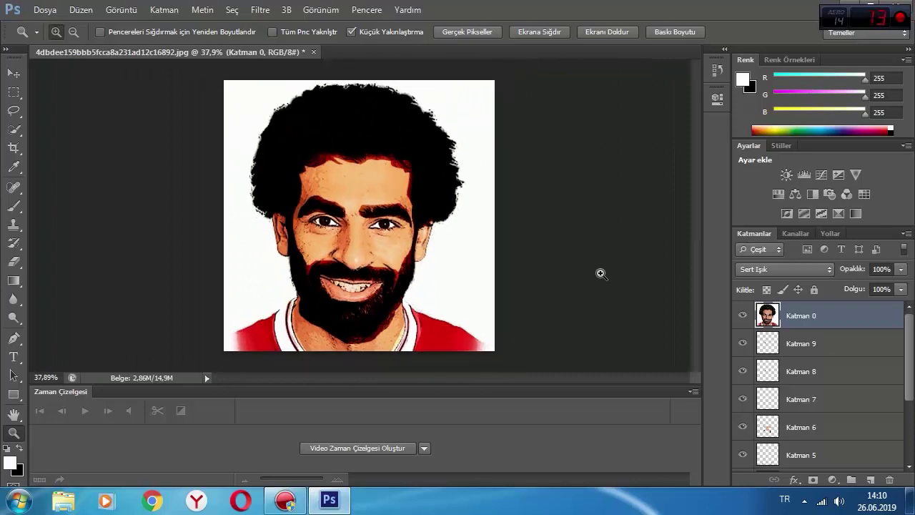
Step: Select all layers from Katman 0 down to Katman 1 and merge them into a single layer
shift+click(812, 342)
shift+click(815, 371)
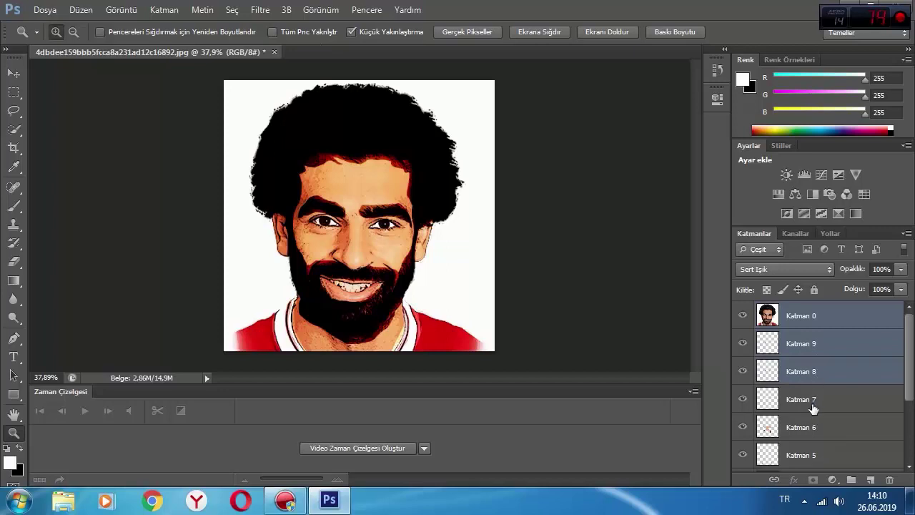
shift+click(817, 399)
shift+click(819, 426)
shift+click(822, 455)
scroll(817, 393, down, 2)
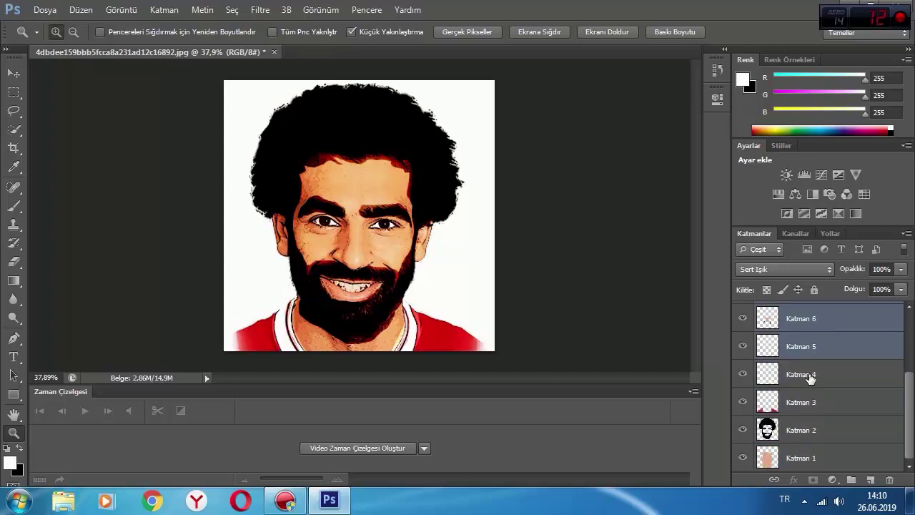
shift+click(810, 375)
shift+click(817, 401)
shift+click(819, 430)
shift+click(819, 458)
scroll(819, 454, up, 2)
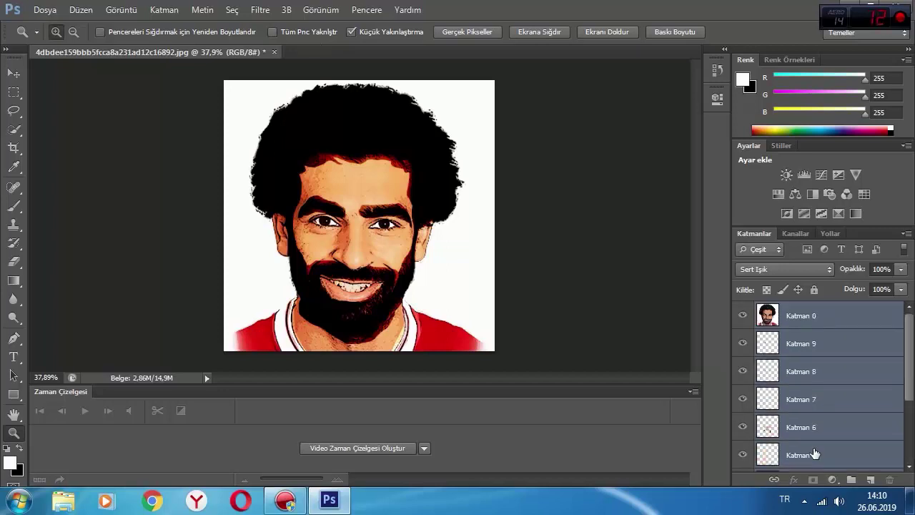
right_click(790, 319)
click(584, 347)
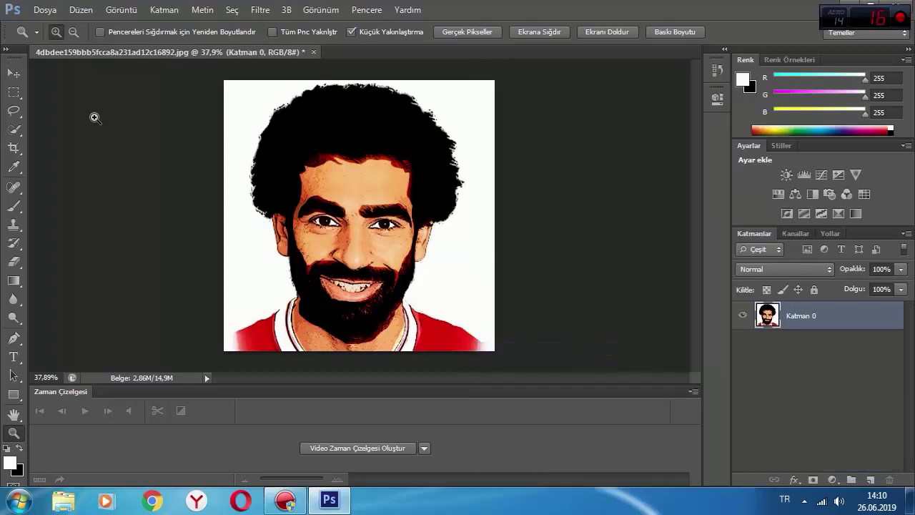
Step: Start saving the drawing as a new file in JPEG format in the Karşıdan Yüklemeler folder
click(45, 10)
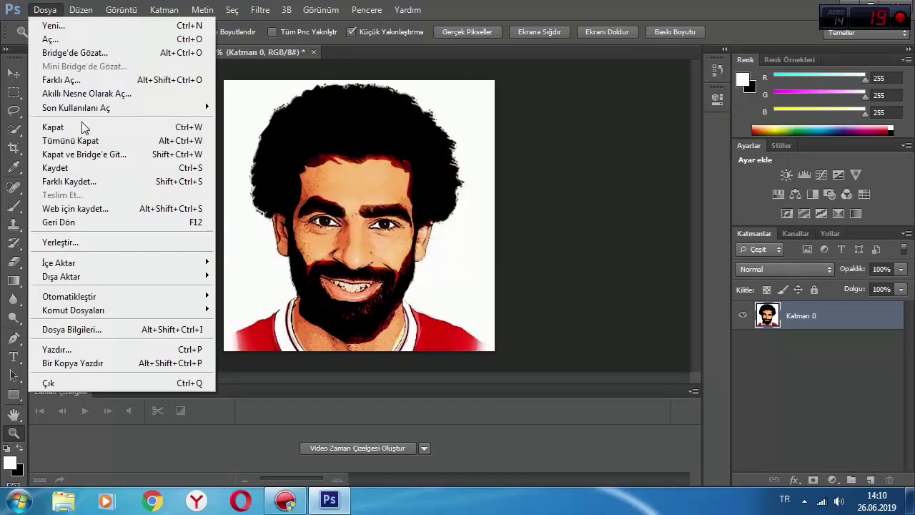
click(96, 182)
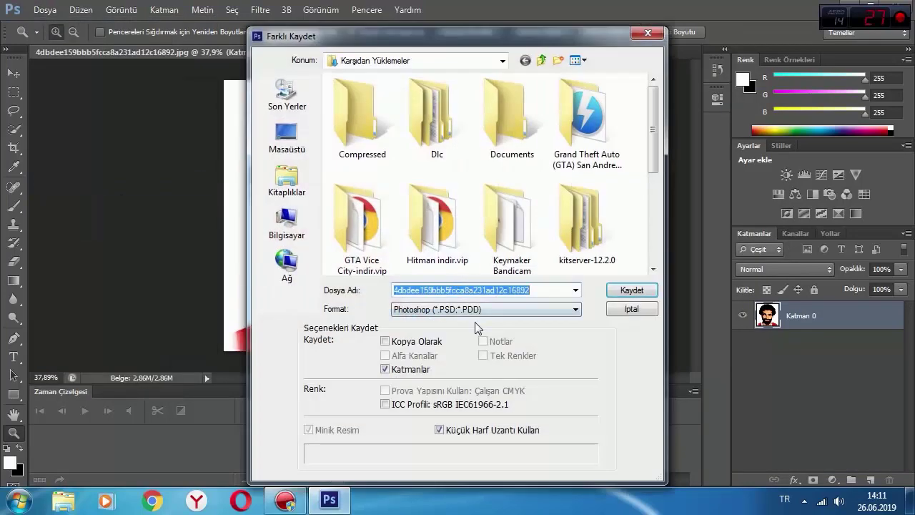
click(475, 309)
click(431, 194)
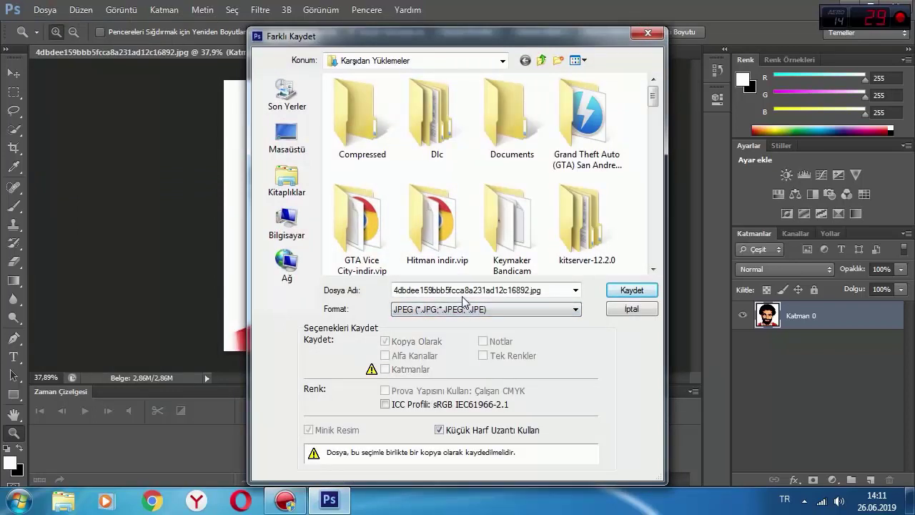
Step: Replace the file name with "Adobe Photoscop Cs6 Muhammed Salah Vectörel Çizim Deviant"
click(468, 290)
drag(530, 289, 323, 271)
key(Home)
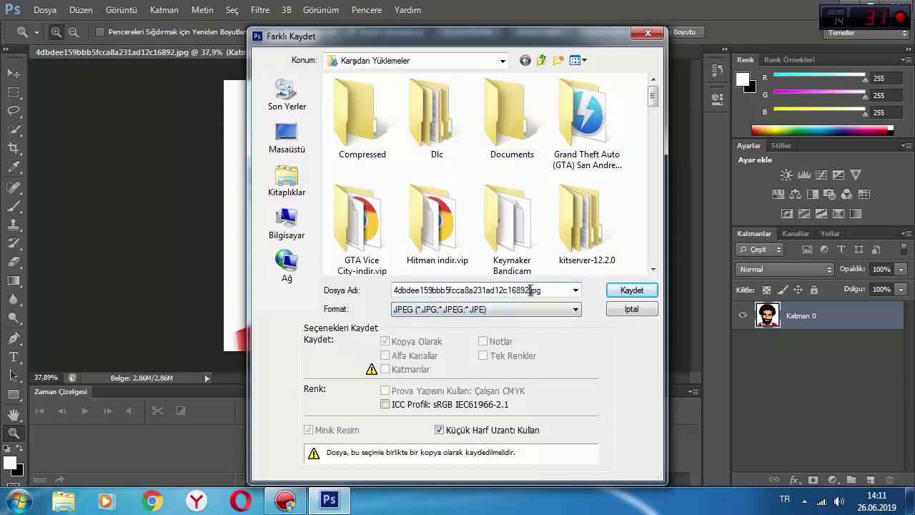
key(BackSpace)
key(BackSpace)
key(BackSpace)
key(BackSpace)
key(BackSpace)
key(BackSpace)
key(BackSpace)
key(BackSpace)
key(BackSpace)
key(BackSpace)
key(BackSpace)
key(BackSpace)
key(BackSpace)
key(BackSpace)
key(BackSpace)
key(BackSpace)
key(BackSpace)
key(BackSpace)
key(BackSpace)
key(BackSpace)
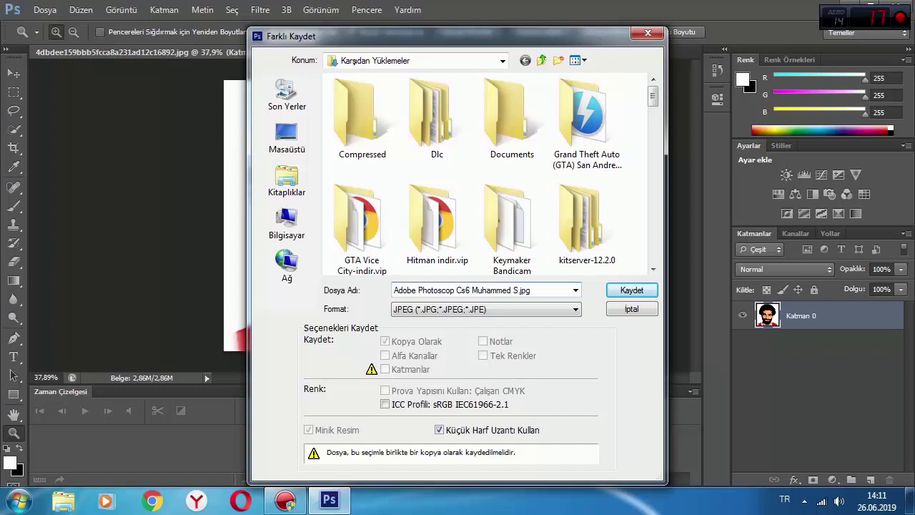
text(lah Vectörel Çizim)
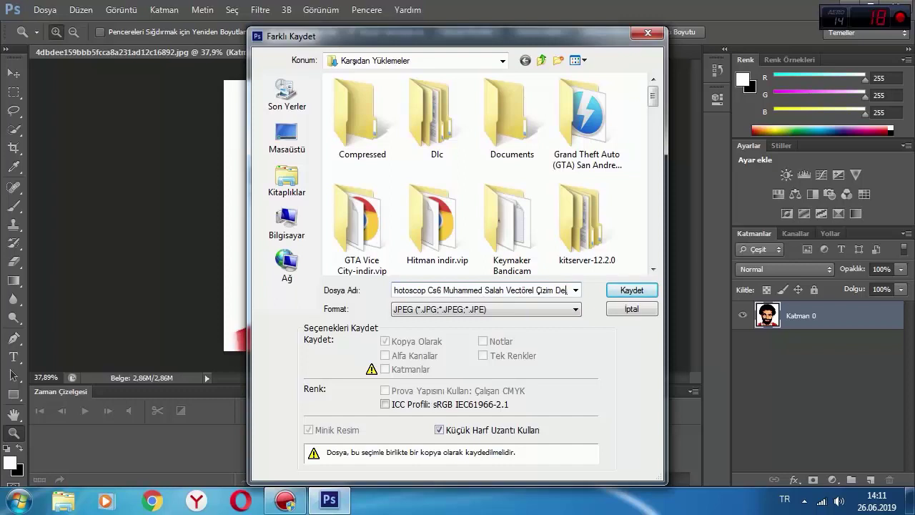
text( Deviant)
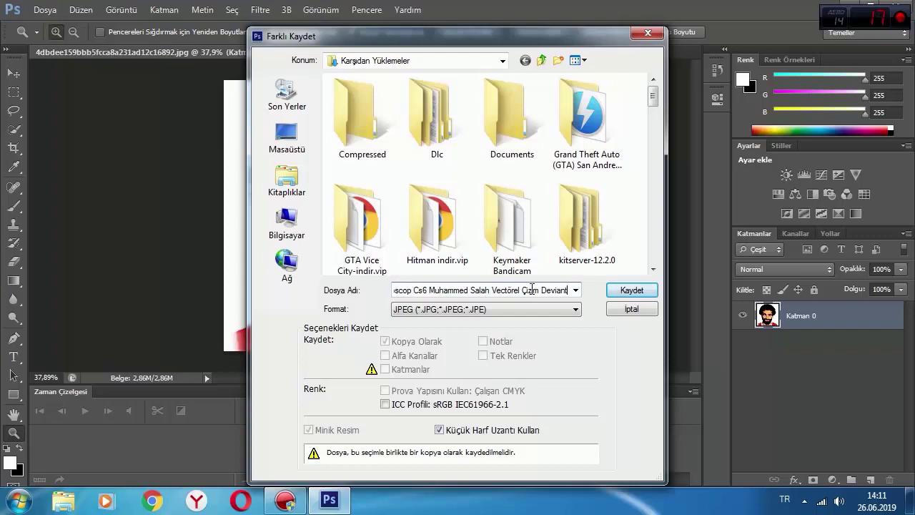
Step: Save the JPEG copy at quality 8 (Yüksek) with the standard baseline format option
click(616, 292)
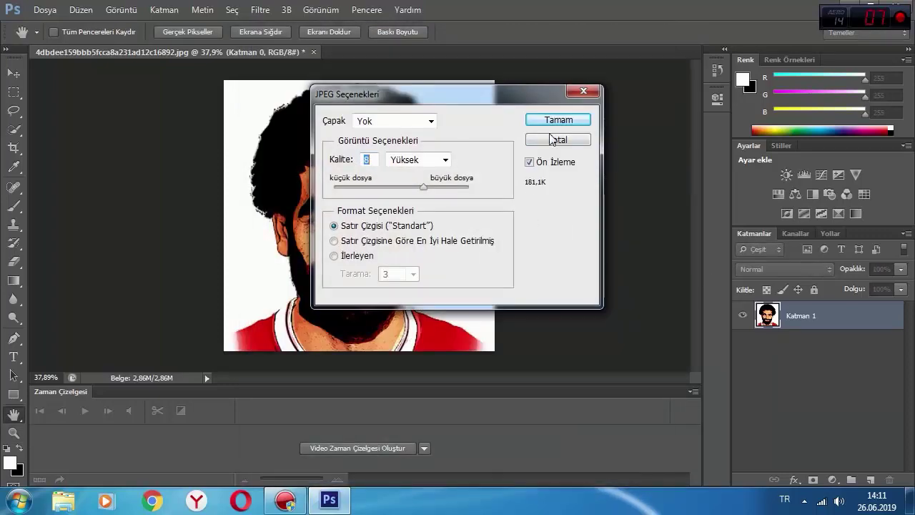
click(549, 127)
mouse_move(316, 170)
mouse_down()
mouse_move(380, 184)
mouse_move(321, 172)
mouse_up()
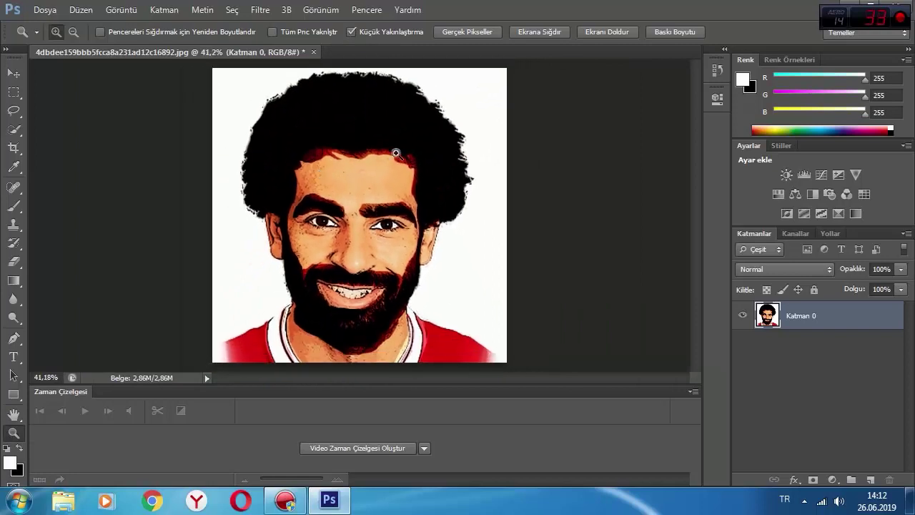